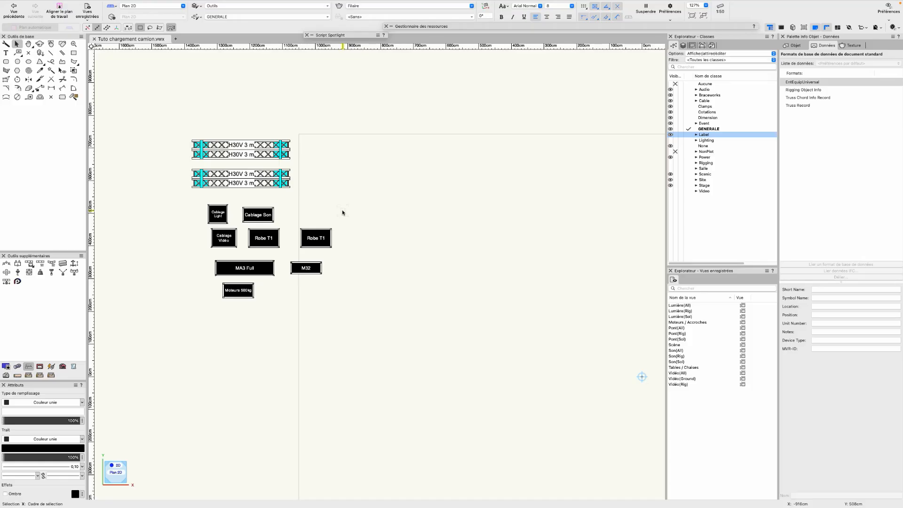
Examine the stacked trusses and flight cases in an isometric 3D view, and return to the 2D plan view.
scroll(342, 213, "down", 1)
scroll(343, 213, "up", 1)
middle_click_drag(342, 213, 362, 226)
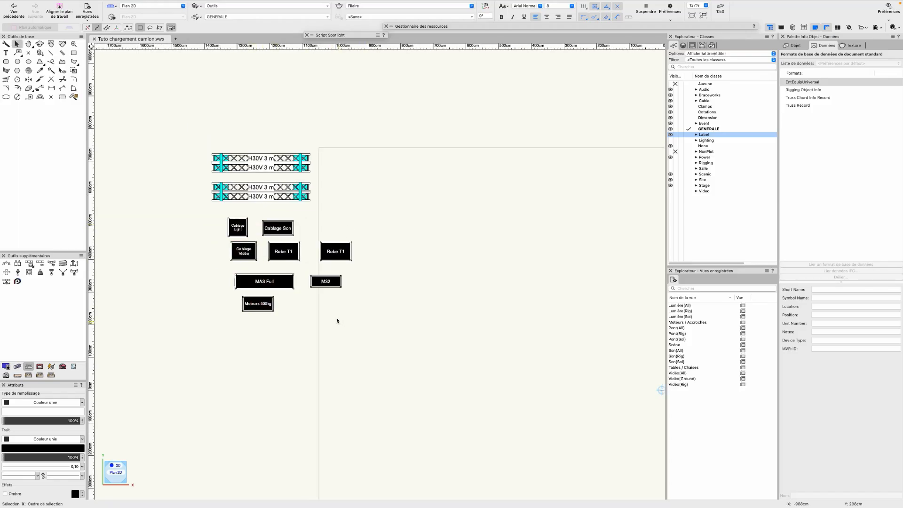
key("3")
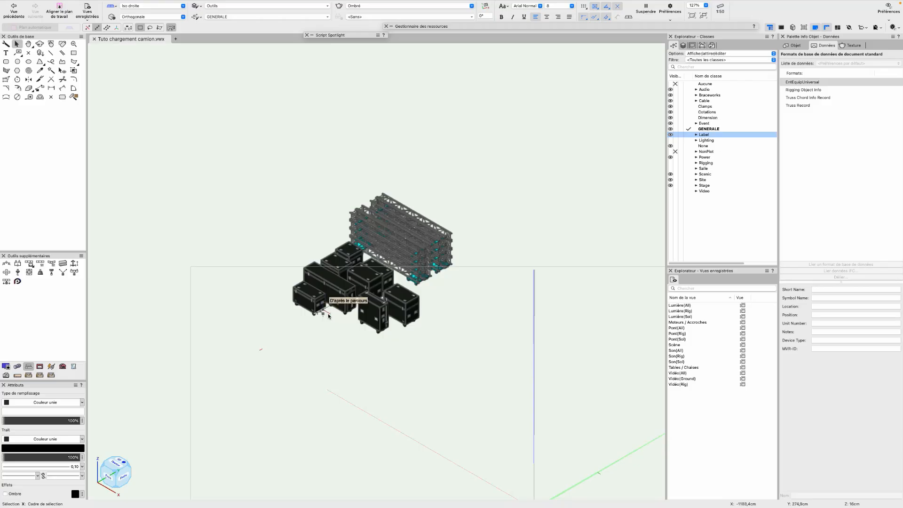
scroll(358, 310, "up", 2)
scroll(447, 295, "up", 1)
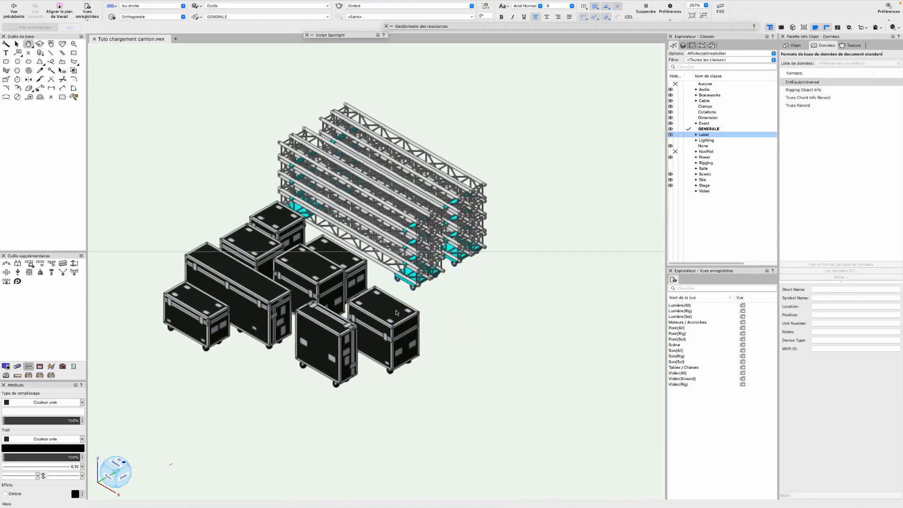
middle_click_drag(447, 295, 462, 301, "super")
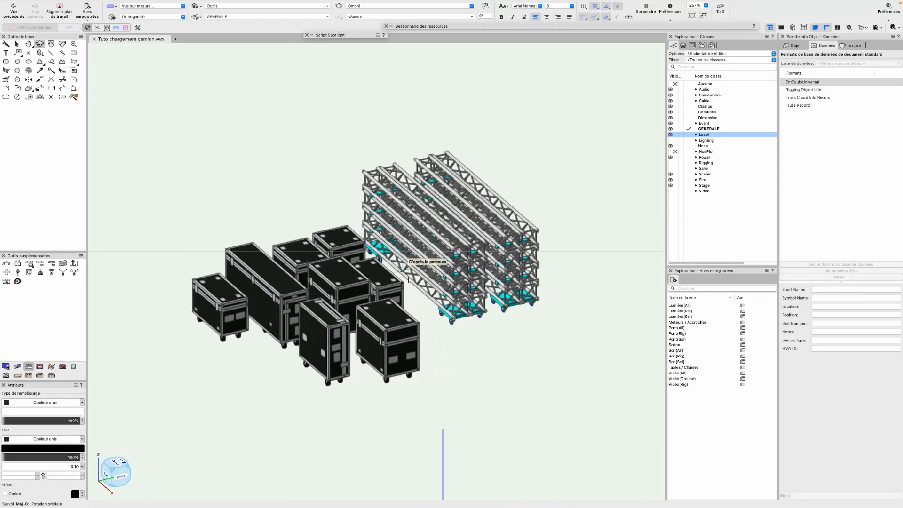
scroll(462, 299, "up", 2)
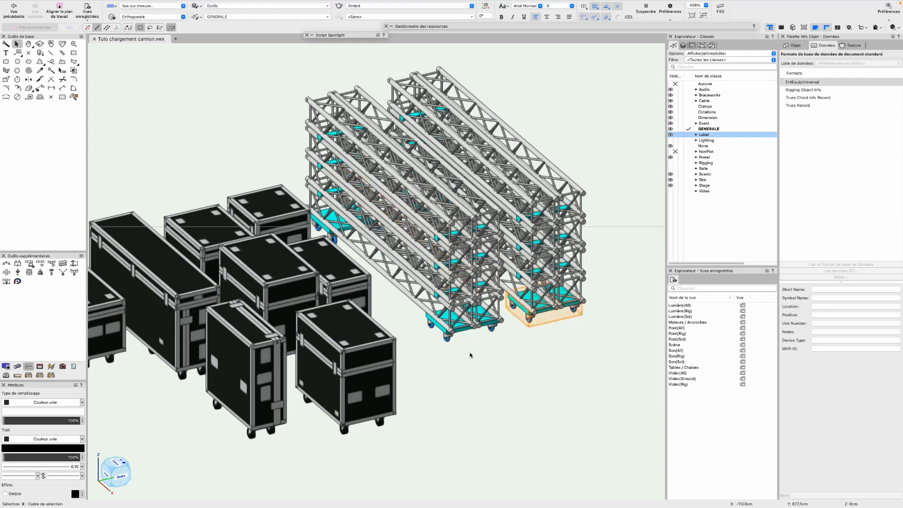
scroll(464, 369, "down", 2)
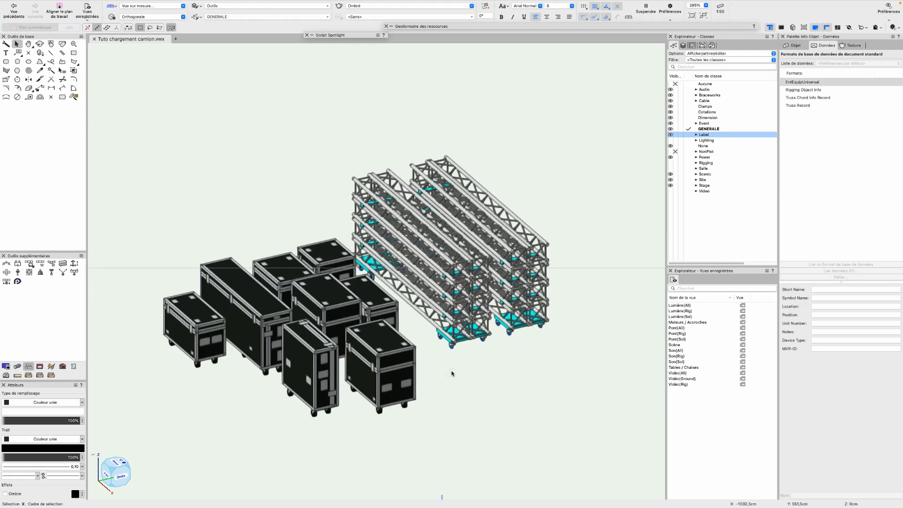
key("super+5")
scroll(466, 370, "down", 2)
middle_click_drag(470, 369, 306, 333)
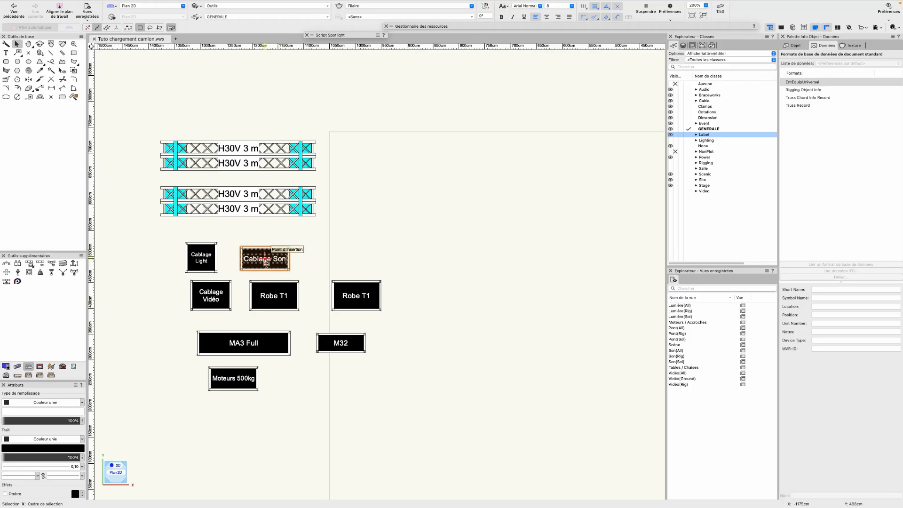
Search all resource libraries for "case" and look through the matching symbols.
mouse_move(503, 29)
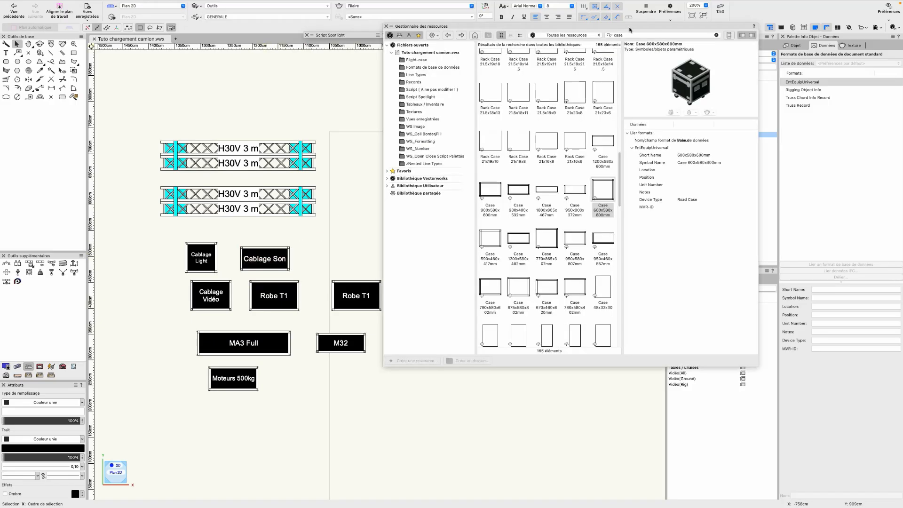
left_click(634, 35)
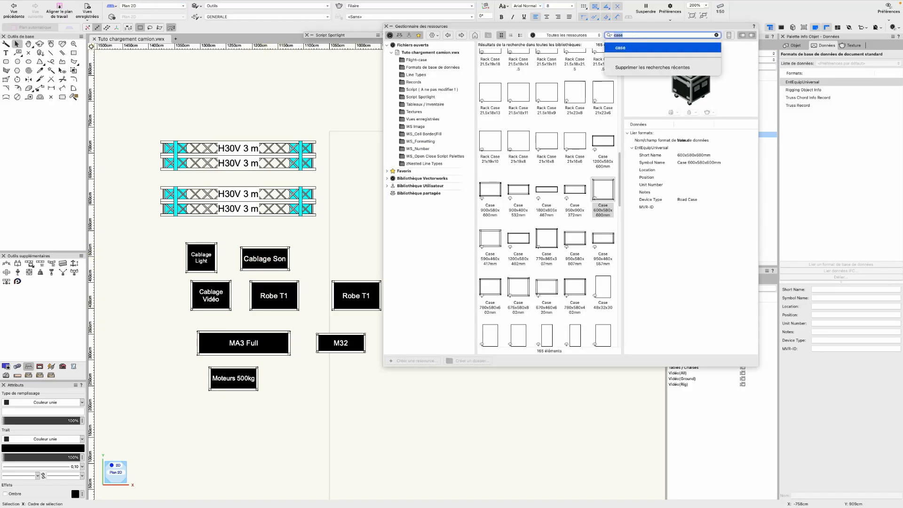
key("Return")
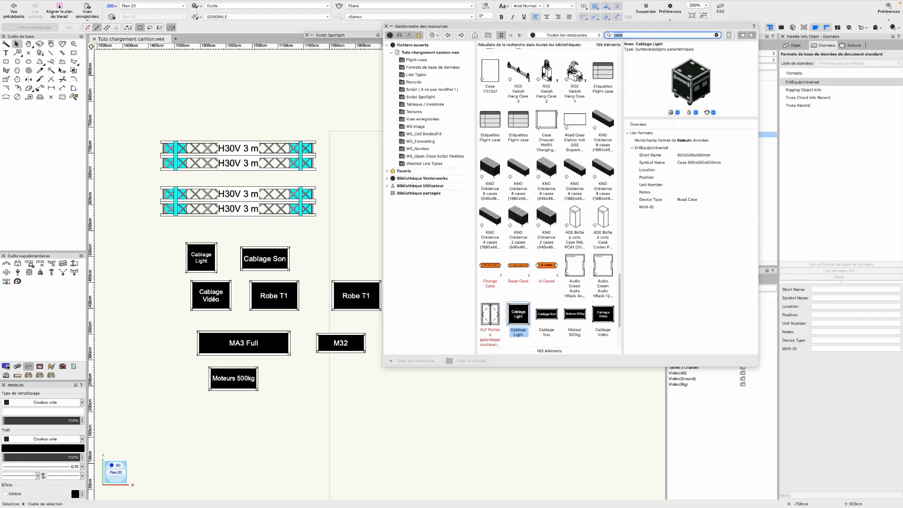
scroll(538, 214, "down", 4)
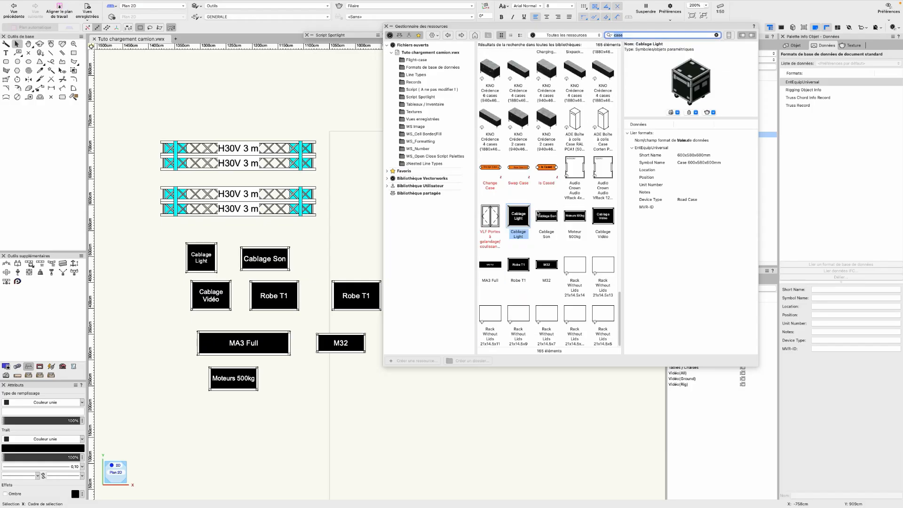
scroll(570, 221, "up", 10)
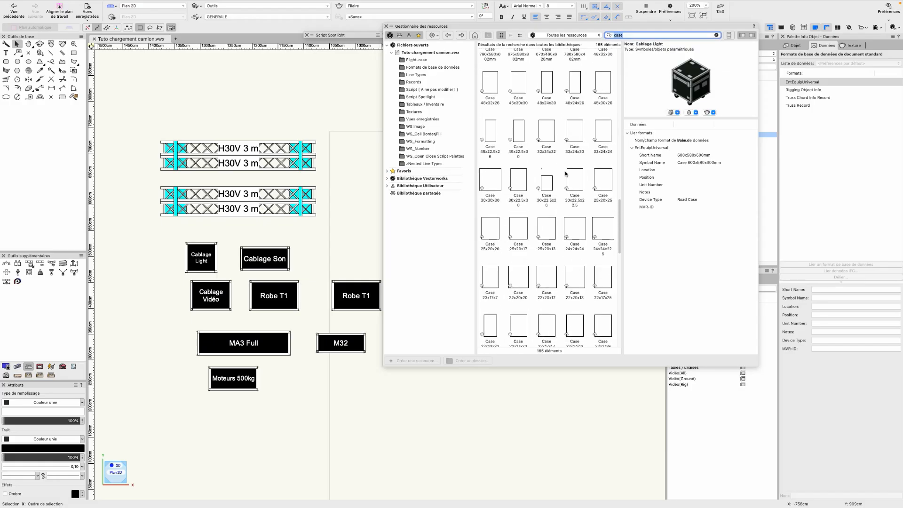
scroll(568, 141, "up", 1)
scroll(527, 155, "up", 5)
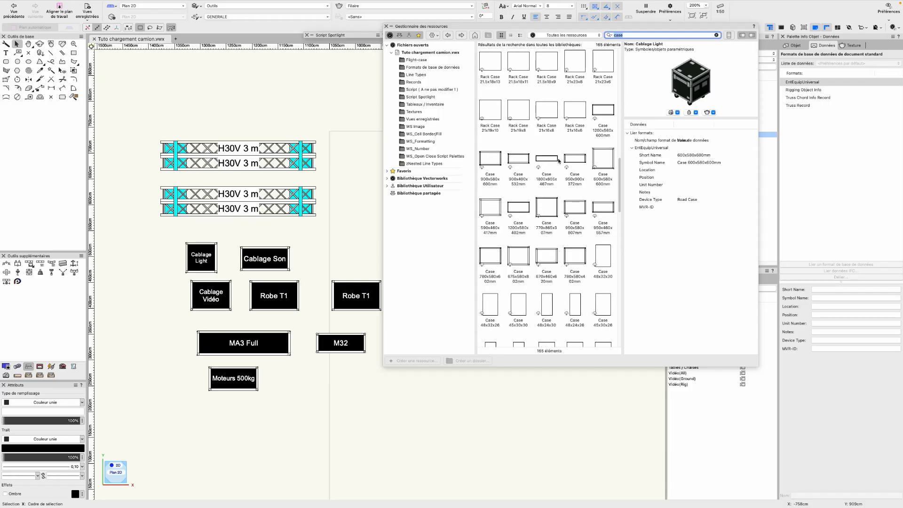
Preview several road case and rack case symbols among the search results to compare their shapes and dimensions.
left_click(574, 163)
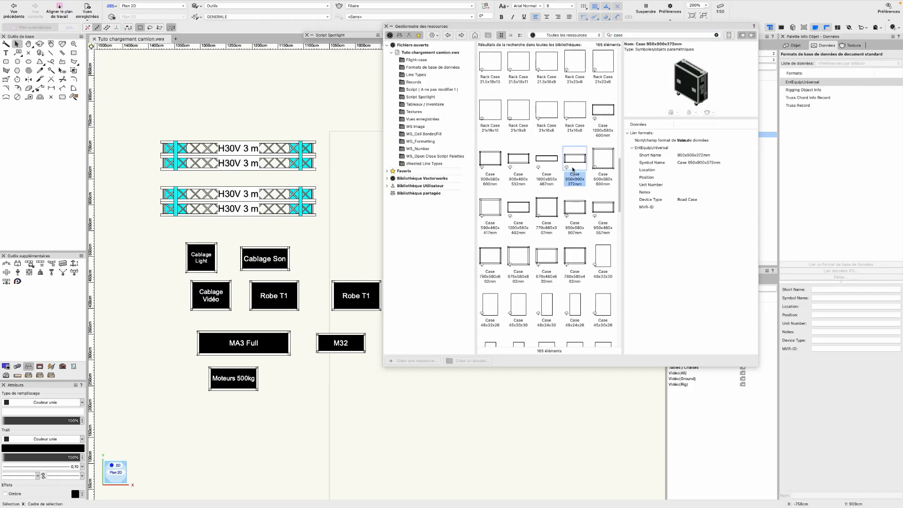
left_click(540, 159)
left_click(522, 160)
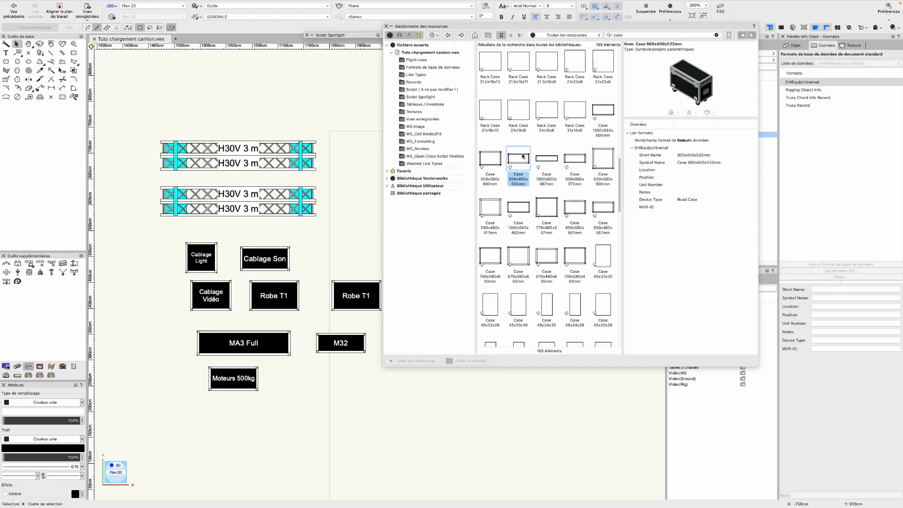
left_click(551, 123)
left_click(580, 118)
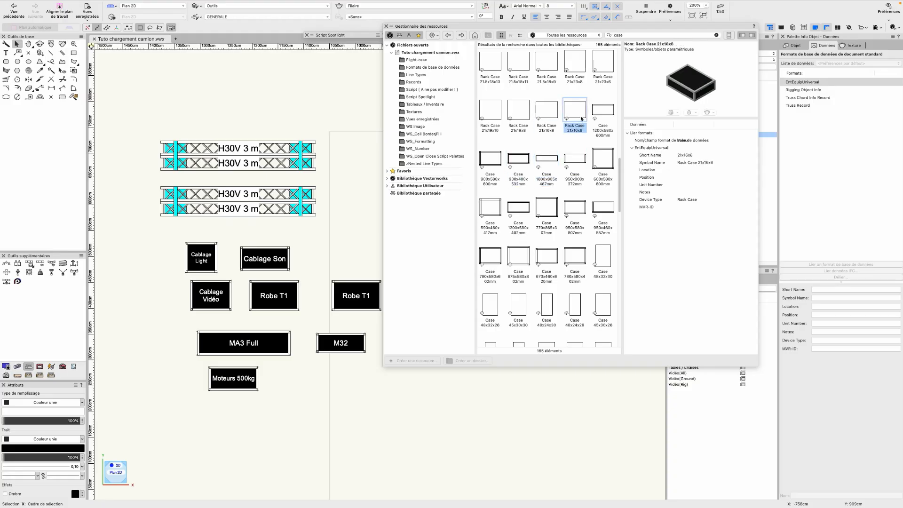
left_click(577, 215)
left_click(542, 216)
scroll(522, 225, "down", 2)
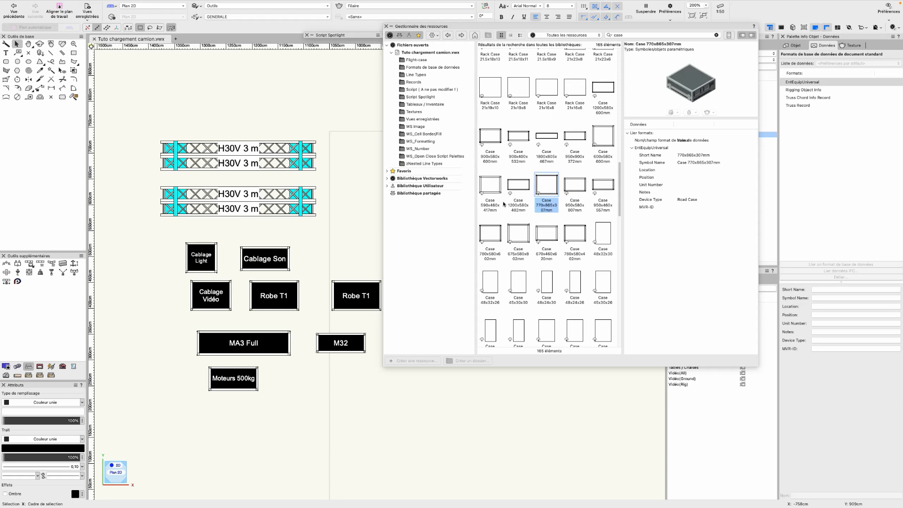
scroll(540, 207, "down", 2)
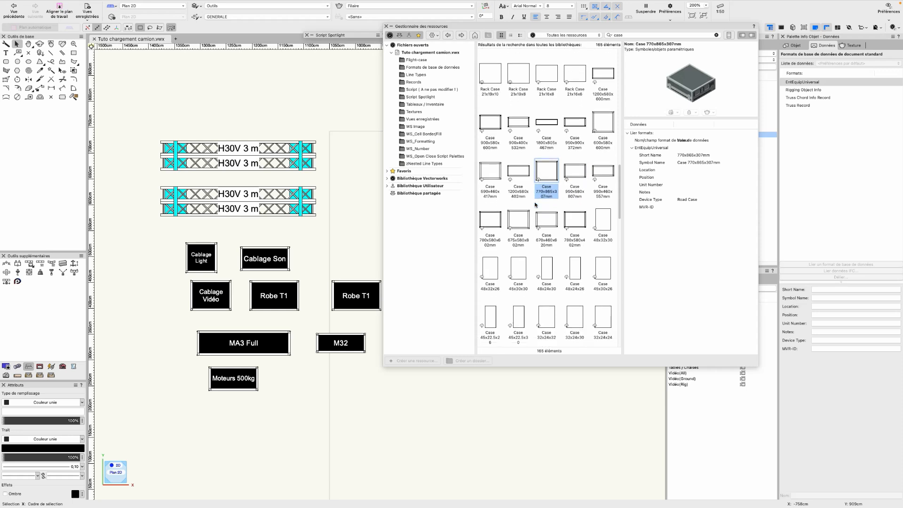
left_click(520, 228)
left_click(544, 207)
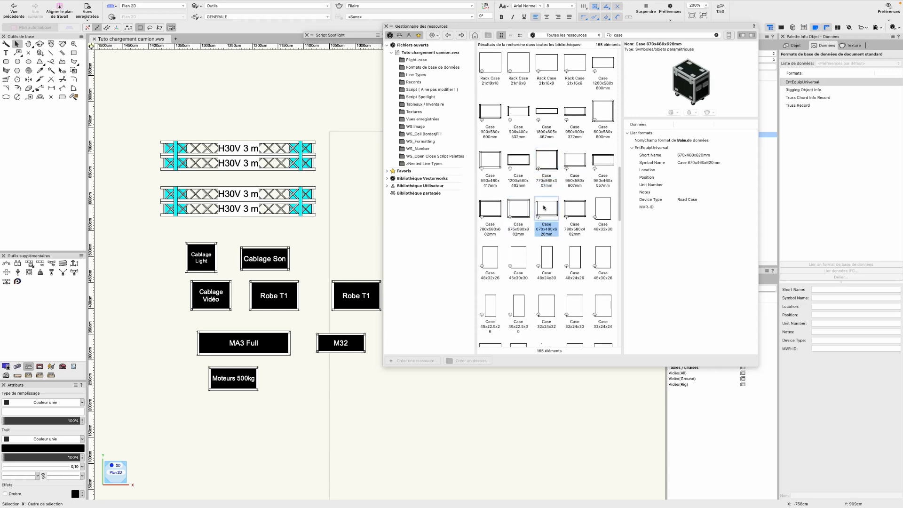
left_click(575, 205)
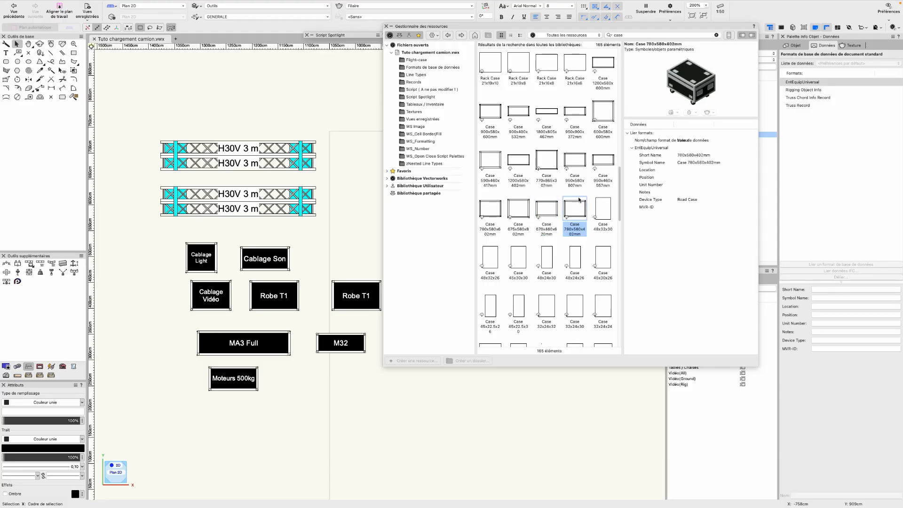
Insert the Case 600x580x600mm symbol in the empty area beside the trusses, at about X -917 cm, Y 584 cm.
left_click(595, 122)
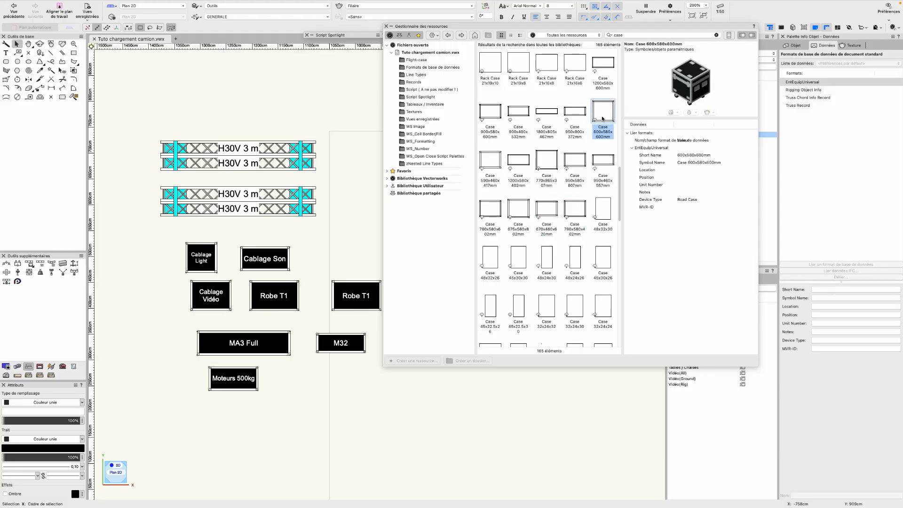
double_click(601, 118)
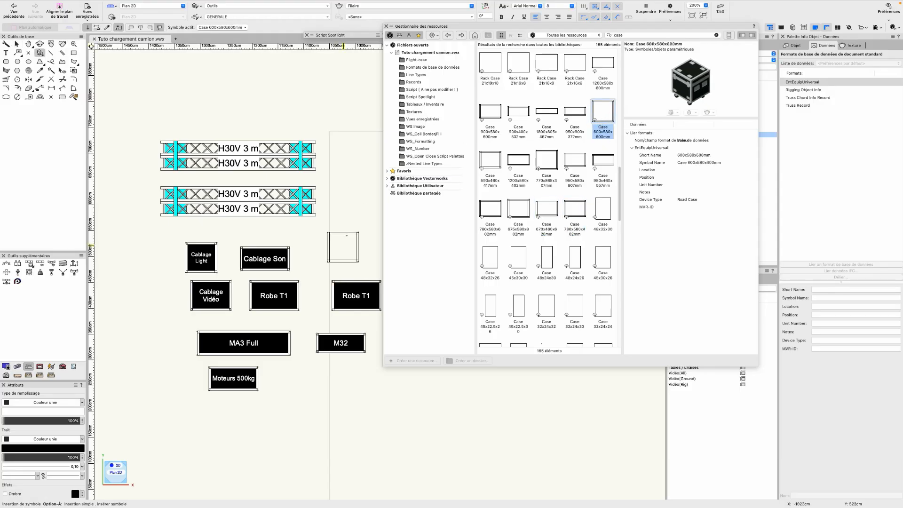
scroll(347, 238, "up", 1)
left_click(406, 209)
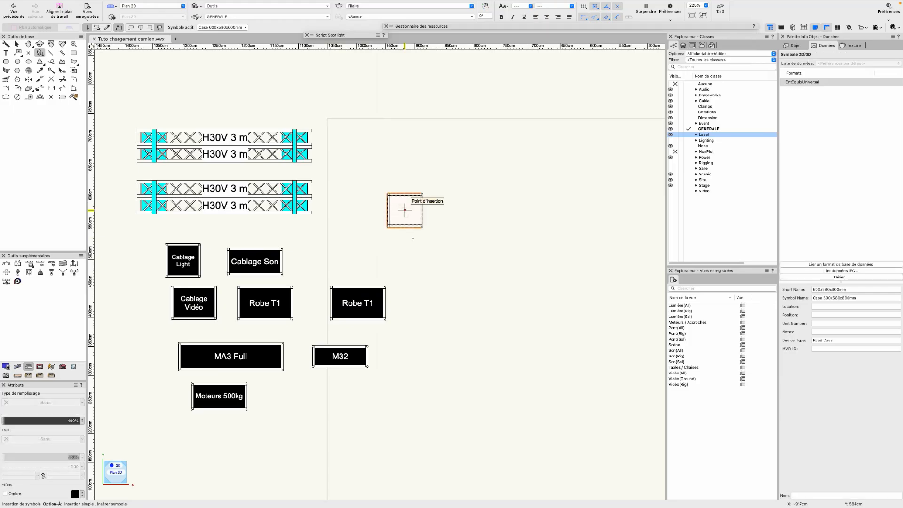
scroll(414, 237, "up", 4)
key("x")
scroll(413, 239, "up", 2)
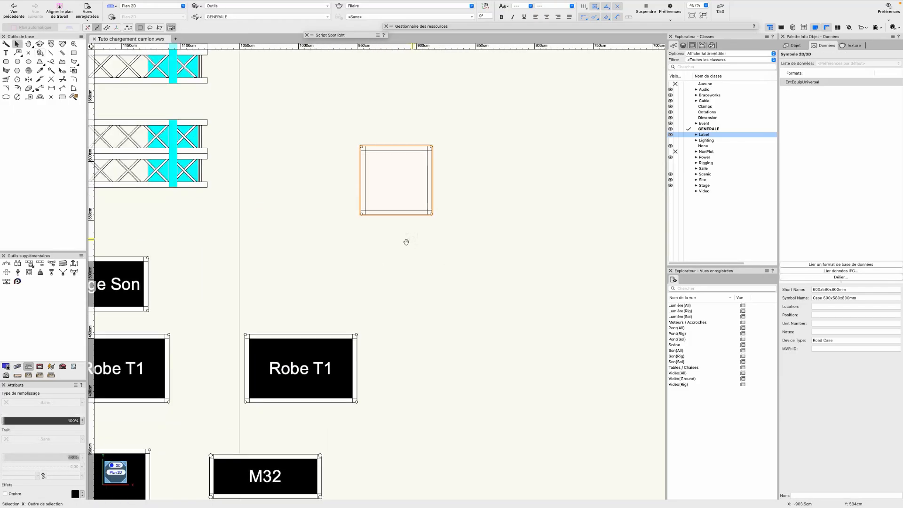
Open the 2D components of the inserted 600x580x600mm case symbol for editing.
middle_click_drag(408, 242, 354, 257)
scroll(355, 257, "down", 2)
left_click(791, 46)
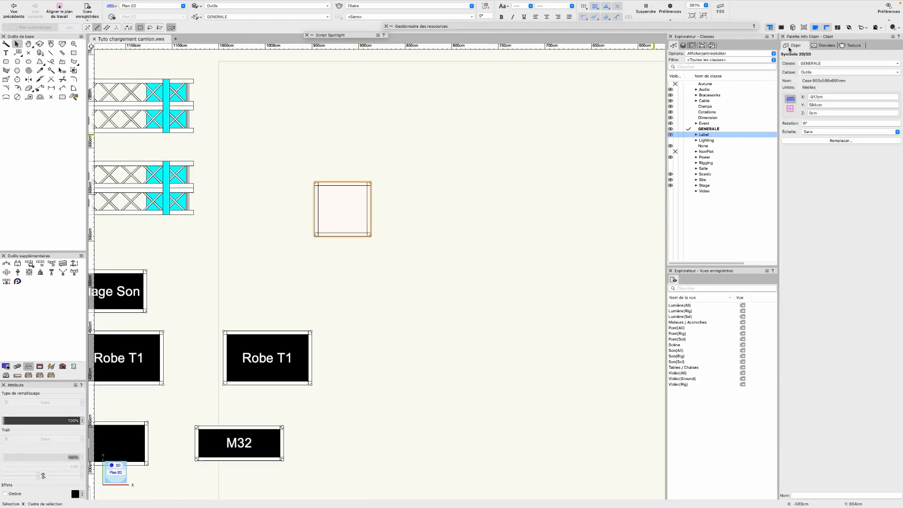
scroll(382, 197, "left", 3)
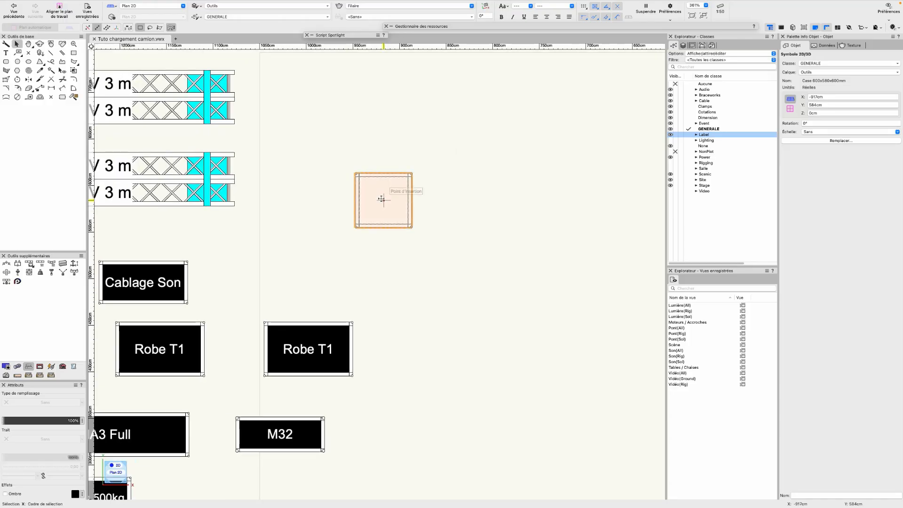
double_click(382, 198)
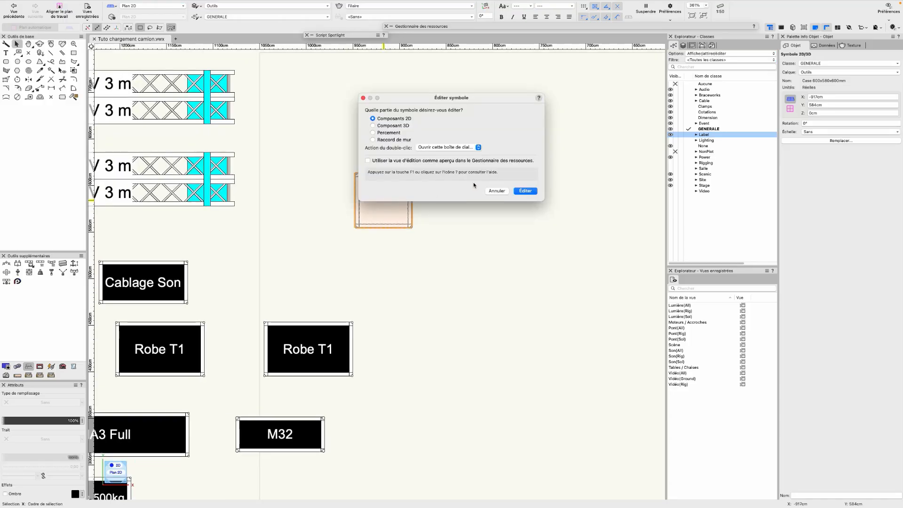
left_click(523, 191)
Draw a 52.5 by 50.5 cm rectangle over the case's inner panel, corner to corner, and fill it solid black.
scroll(388, 188, "up", 5)
scroll(388, 188, "down", 1)
middle_click_drag(388, 188, 333, 188)
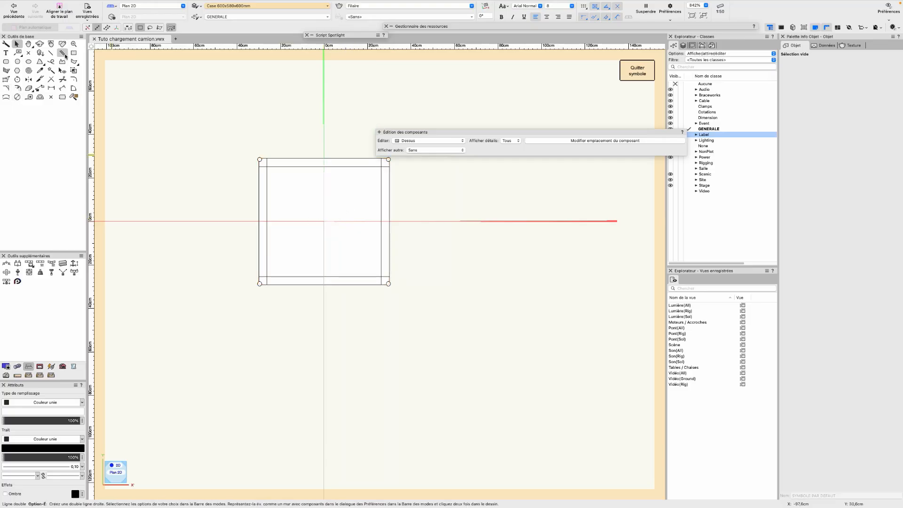
left_click(73, 54)
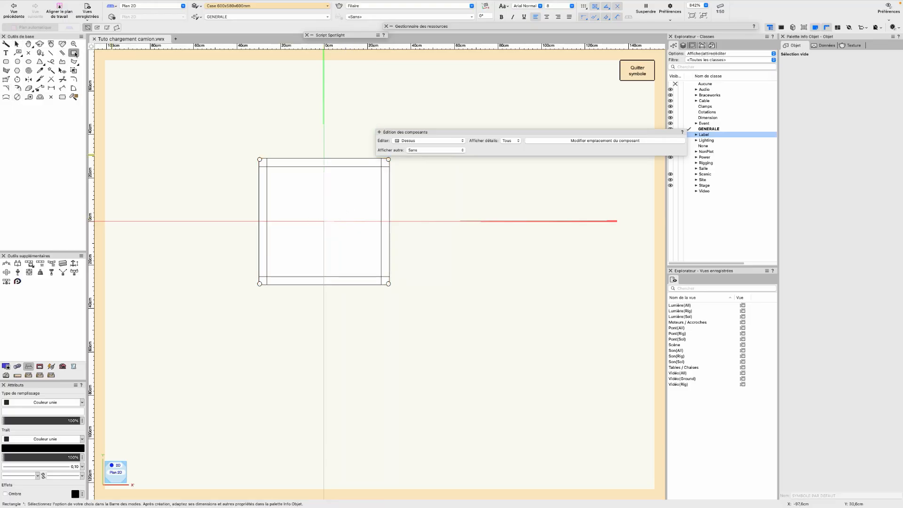
left_click(267, 167)
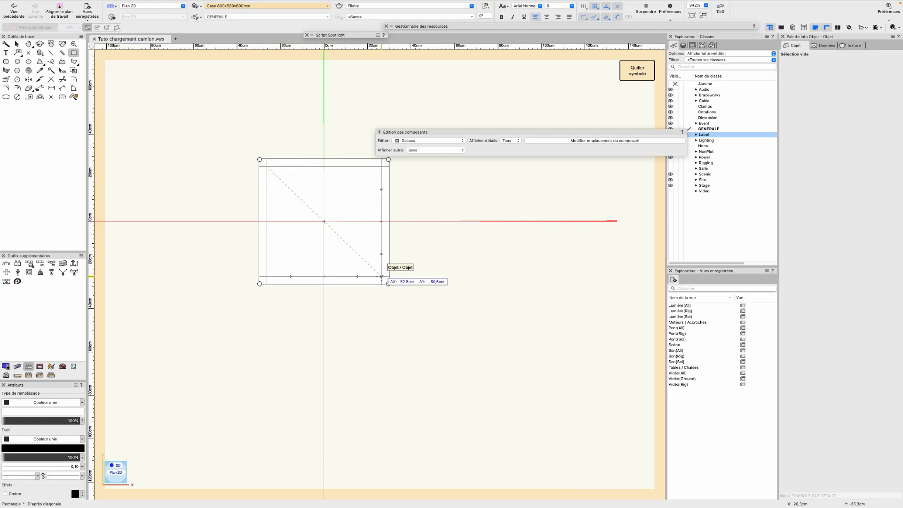
left_click(381, 277)
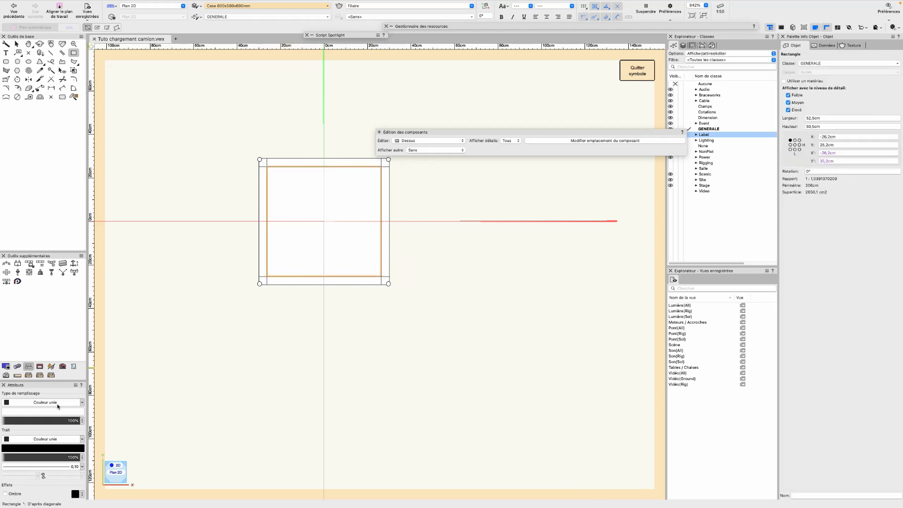
left_click(34, 412)
left_click(99, 368)
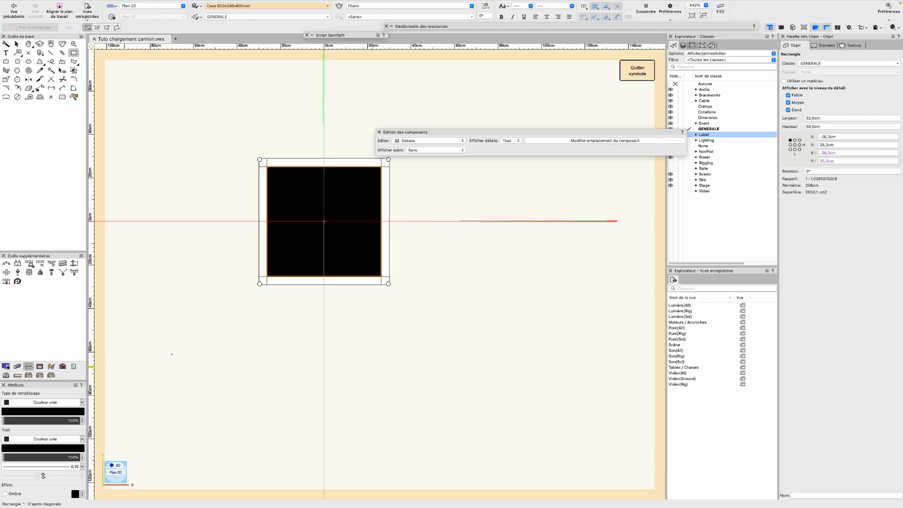
Add the text "Rideaux" just below the case outline within the symbol.
left_click(5, 53)
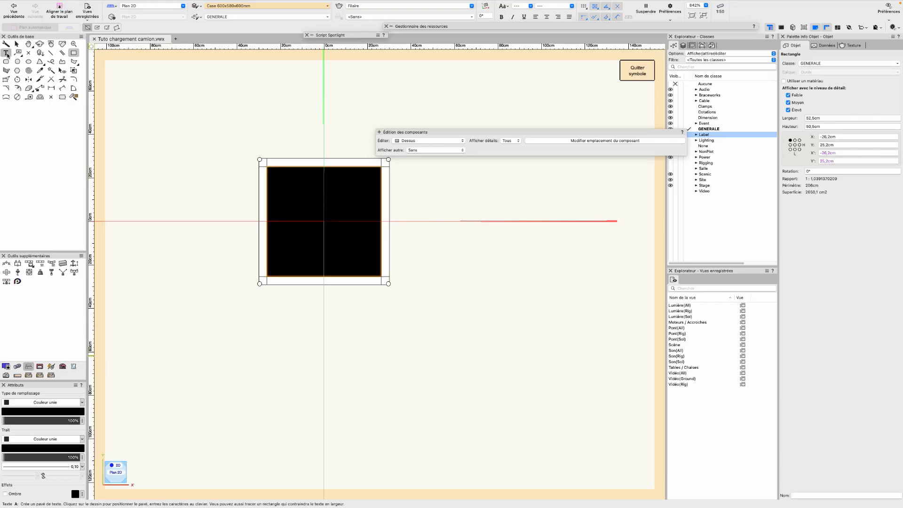
left_click(291, 303)
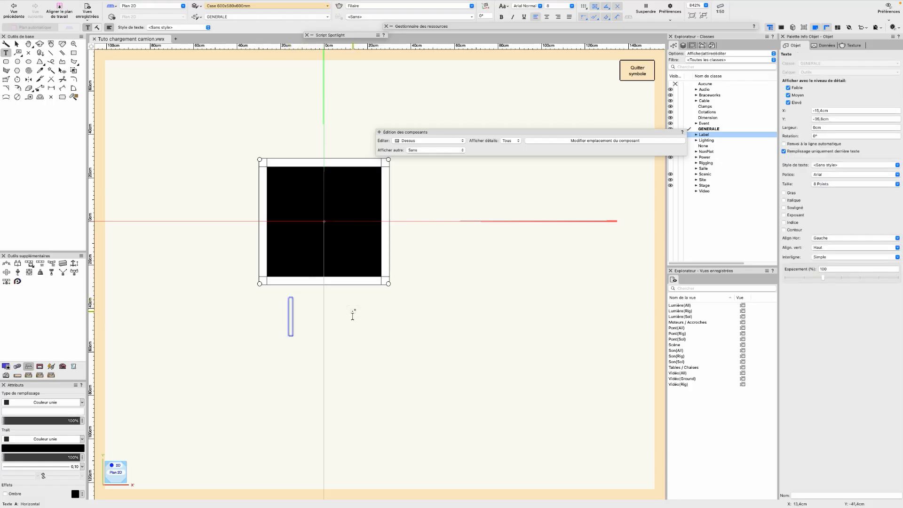
type("Rideaux")
key("Escape")
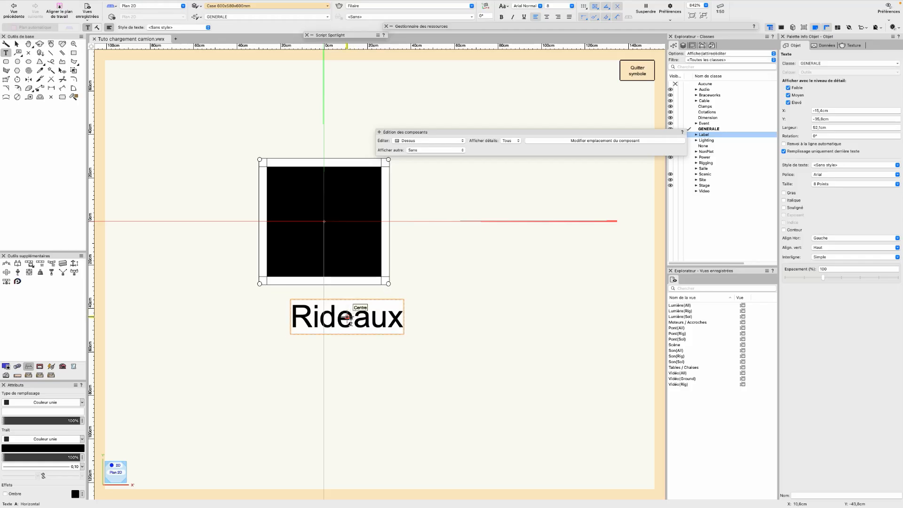
Centre the "Rideaux" text on the black rectangle, remove its fill and make its line colour white.
key("x")
left_click_drag(347, 316, 324, 239)
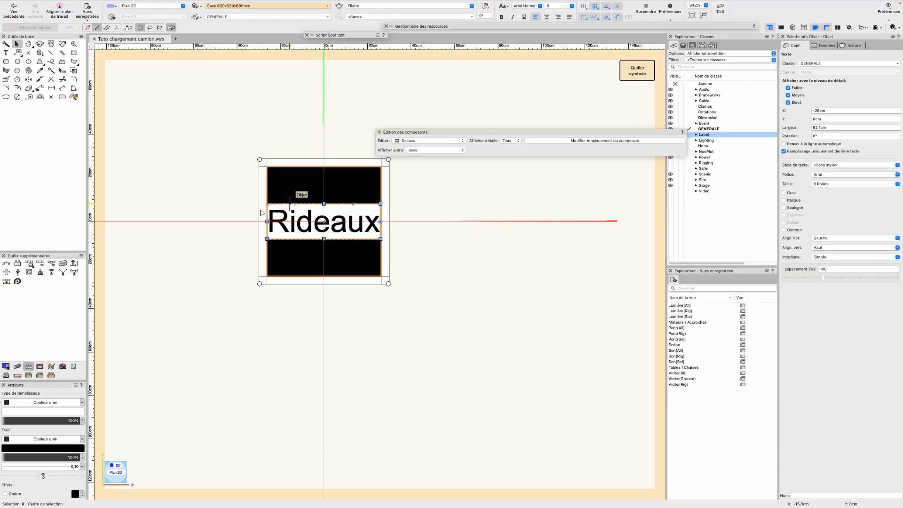
left_click(43, 403)
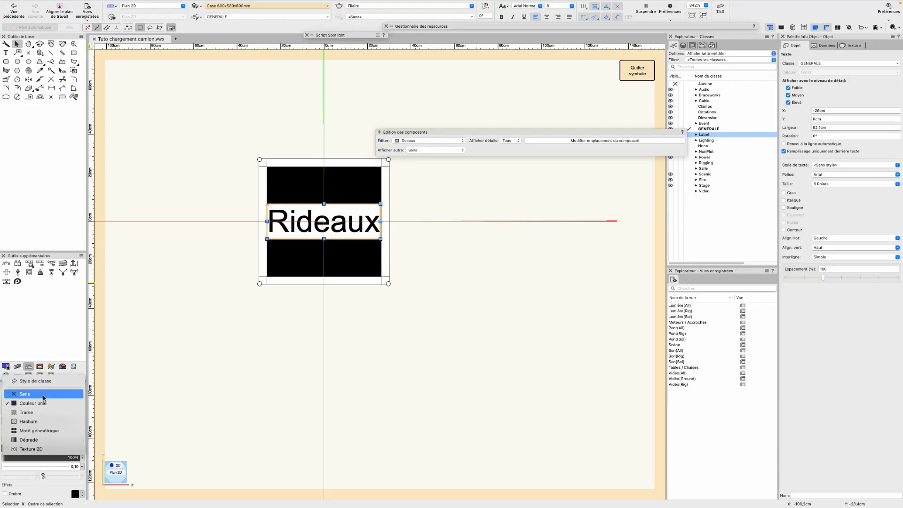
left_click(43, 397)
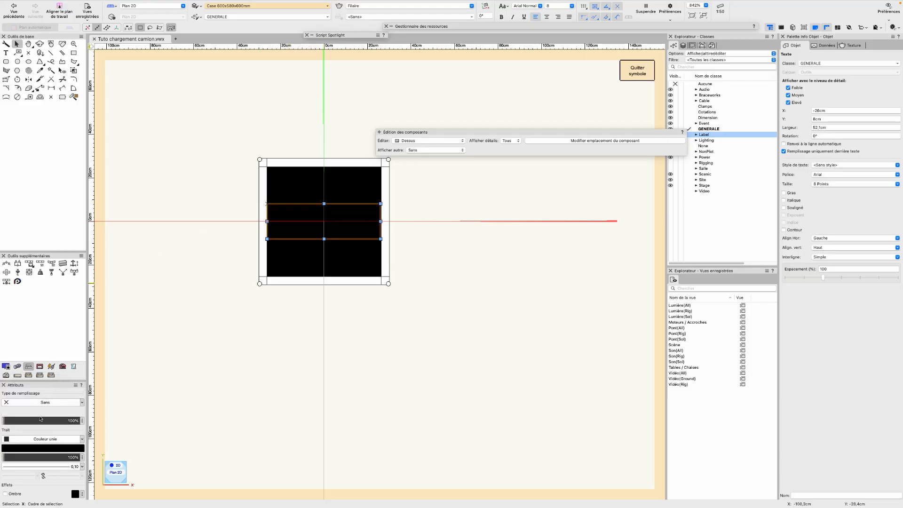
left_click(39, 449)
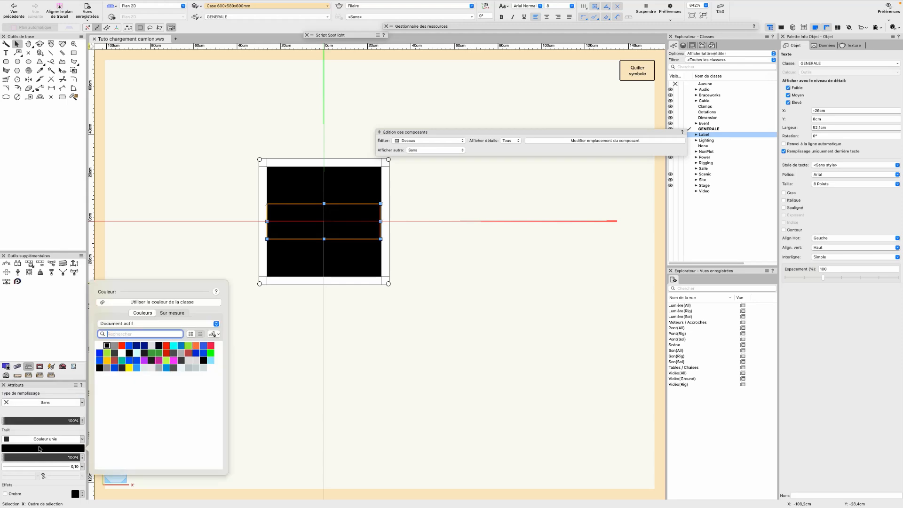
left_click(105, 343)
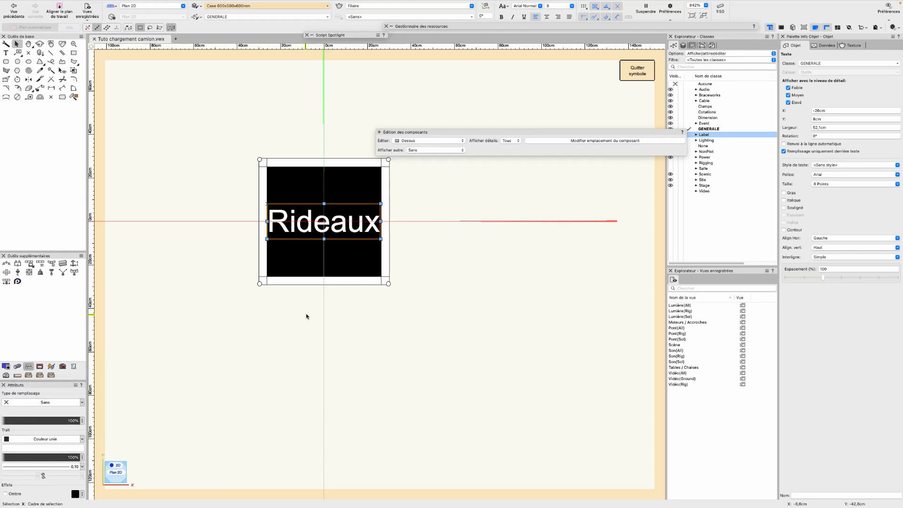
Assign the "Rideaux" text and the black rectangle to the Event-Backstage class and leave symbol editing.
scroll(310, 317, "up", 2)
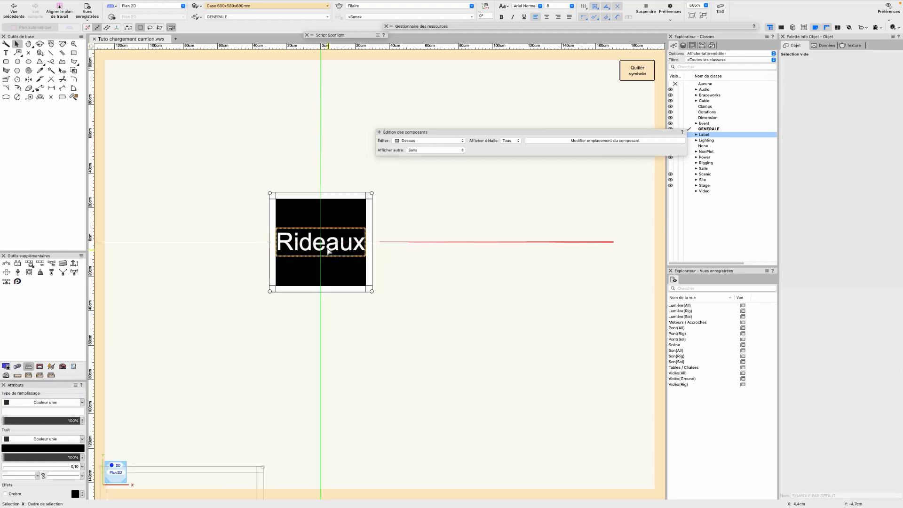
left_click(335, 207, "shift")
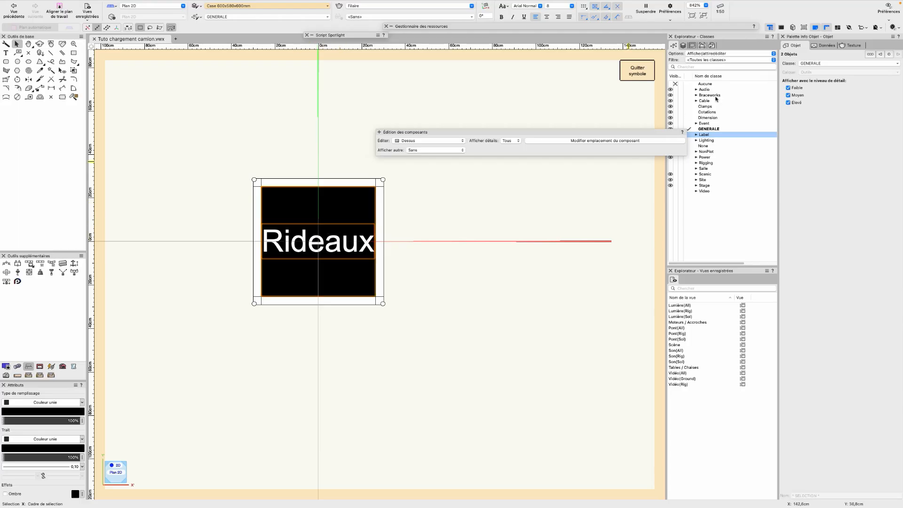
left_click(809, 65)
type("back")
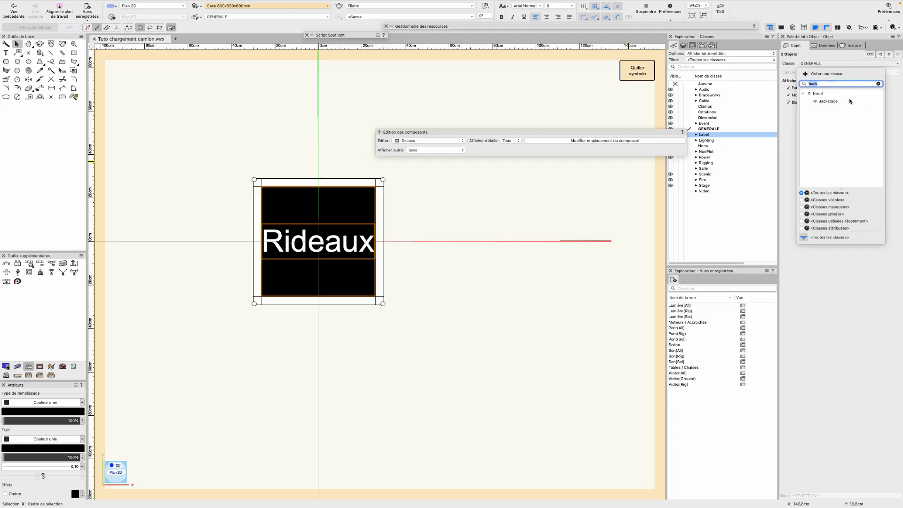
mouse_move(842, 101)
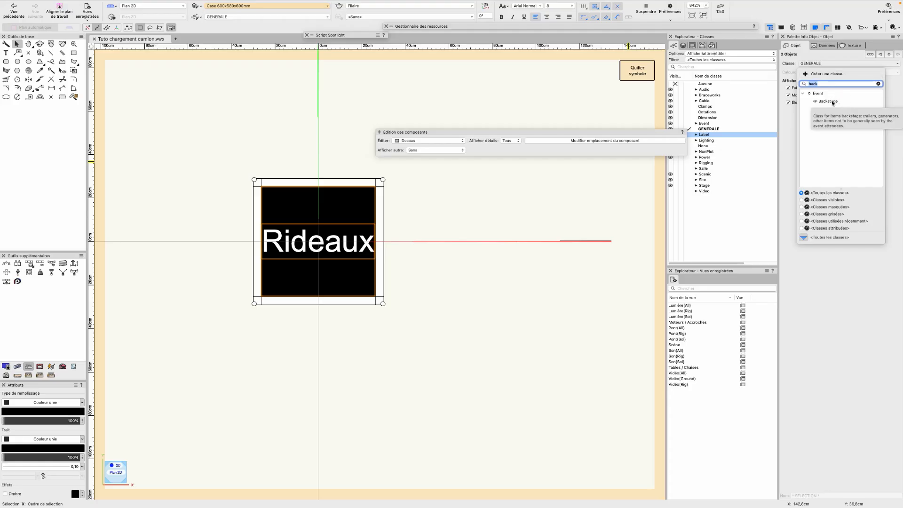
left_click(829, 101)
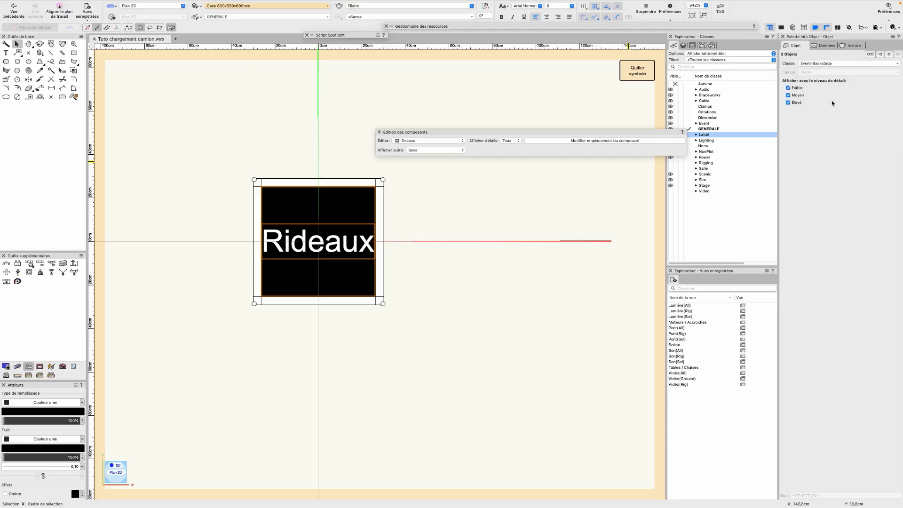
left_click(632, 76)
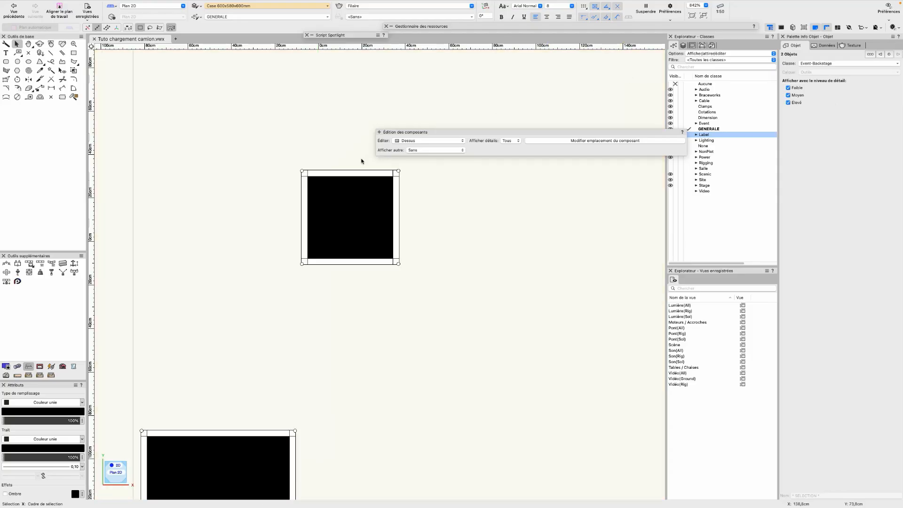
scroll(367, 197, "up", 3)
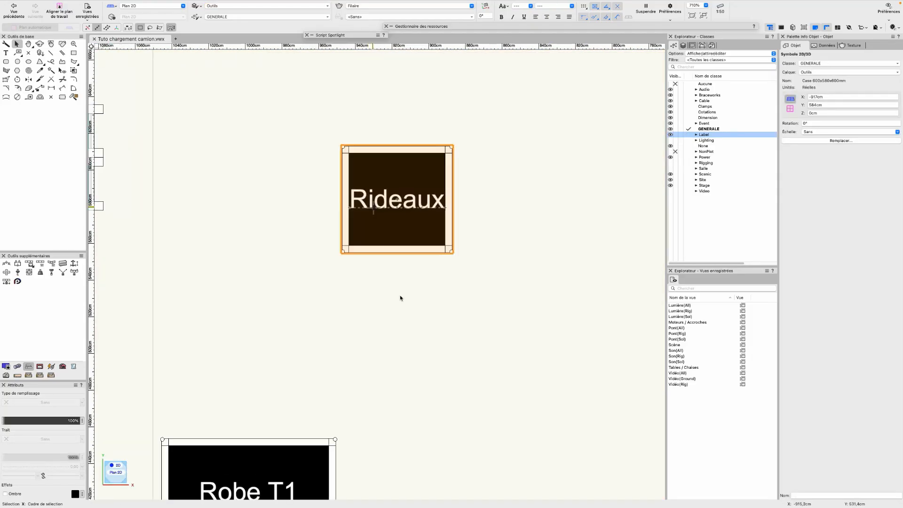
Locate the "Rideaux"-labelled case's symbol in the Resource Manager.
left_click(395, 210)
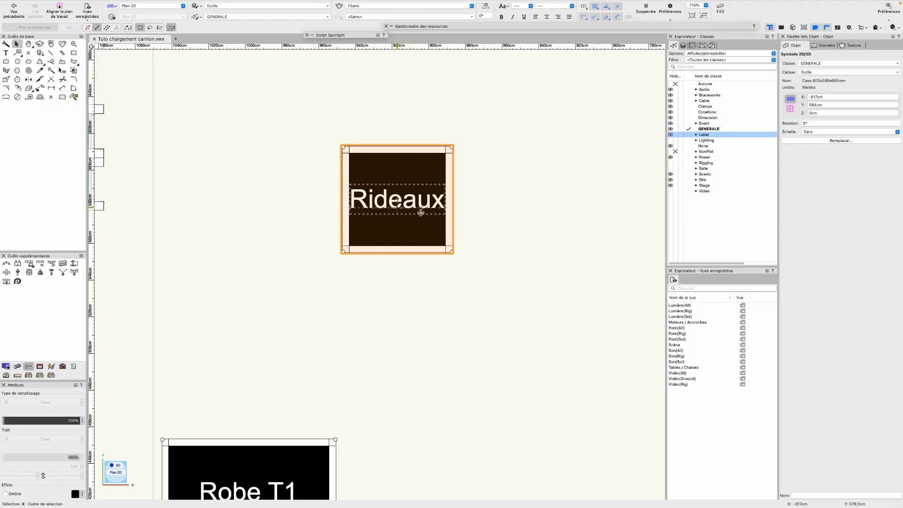
scroll(432, 304, "down", 2)
middle_click_drag(432, 304, 375, 282)
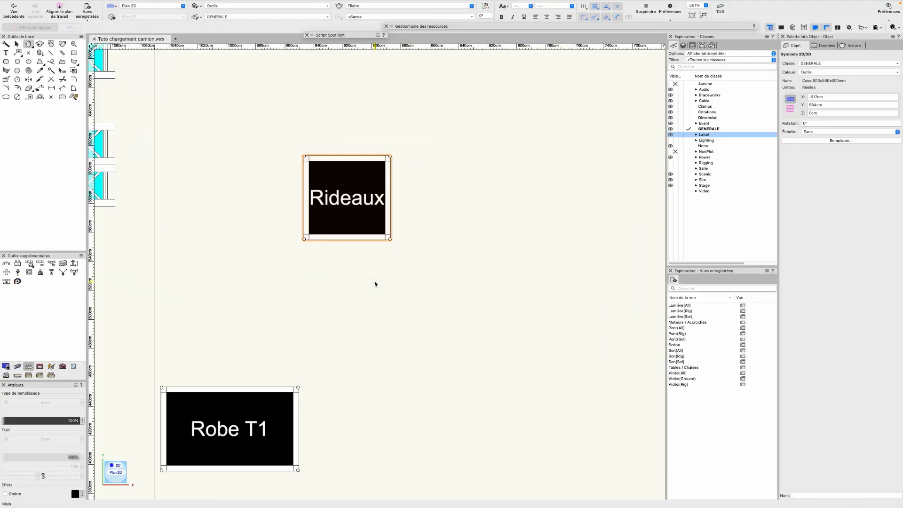
scroll(375, 282, "down", 1)
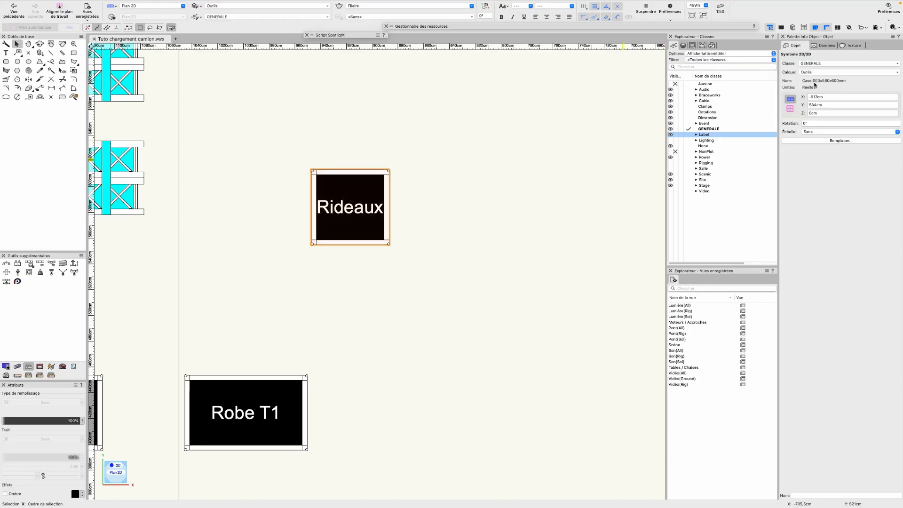
right_click(341, 198)
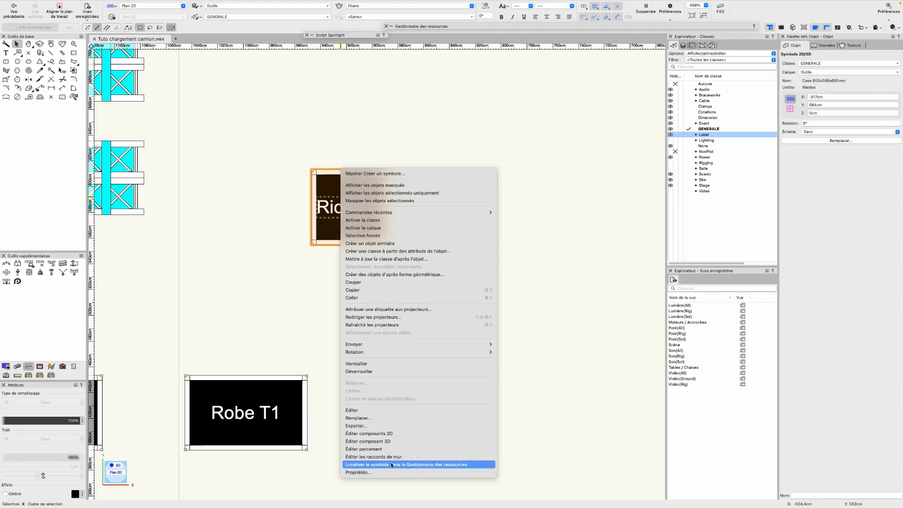
left_click(436, 465)
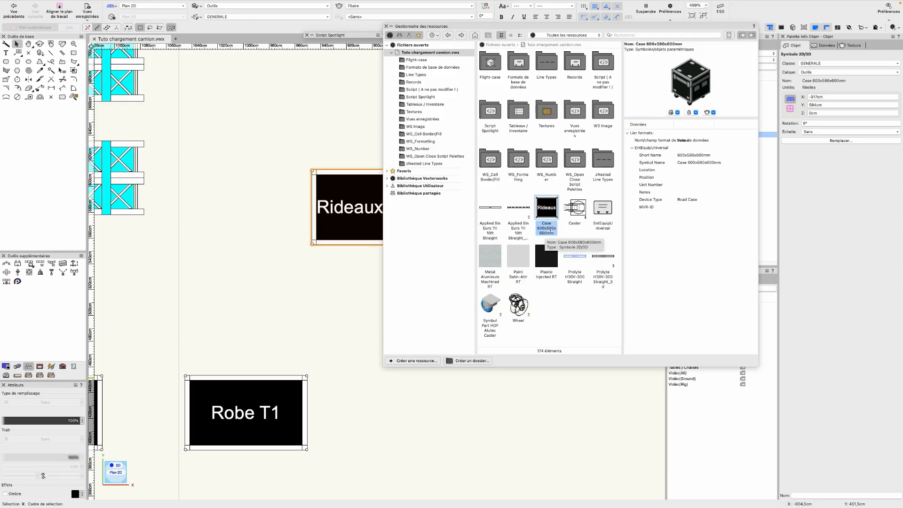
Rename the Case 600x580x600mm symbol as Rideaux, file it in the Flight-case folder and open that folder.
left_click(550, 229)
key("super+a")
type("R")
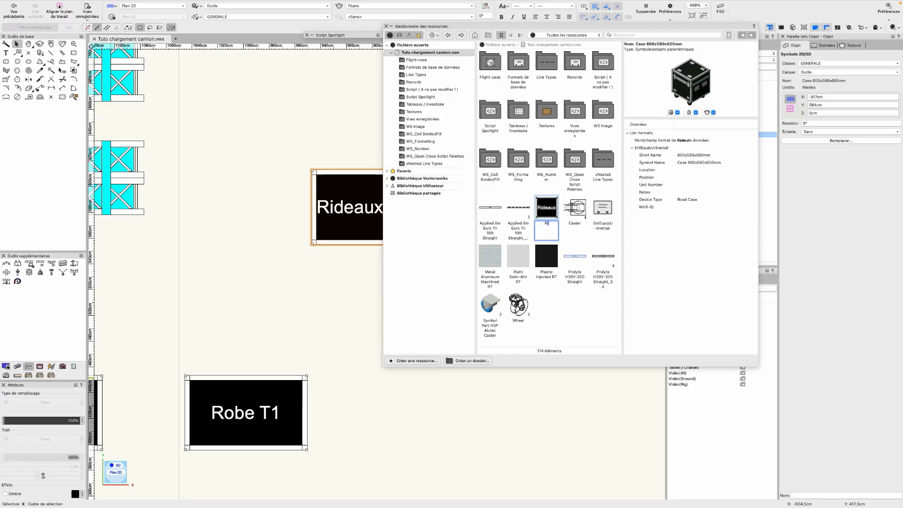
key("Return")
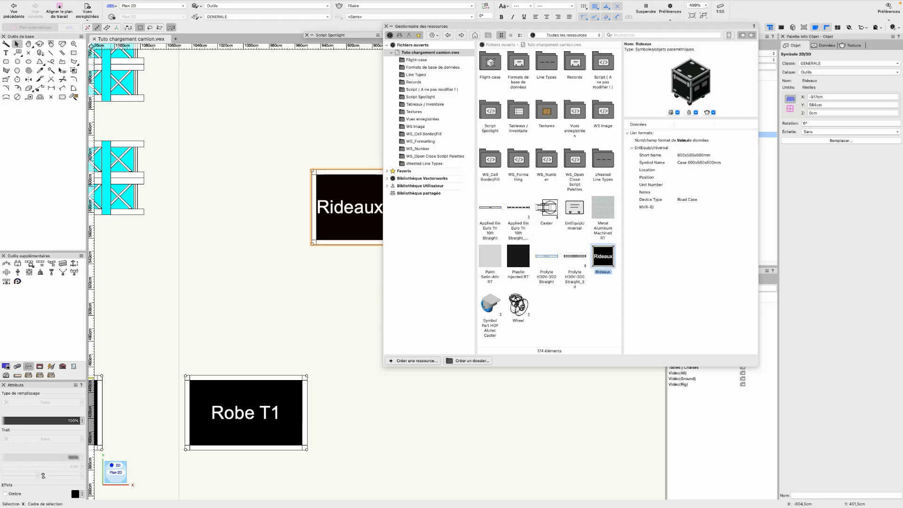
left_click_drag(604, 264, 493, 72)
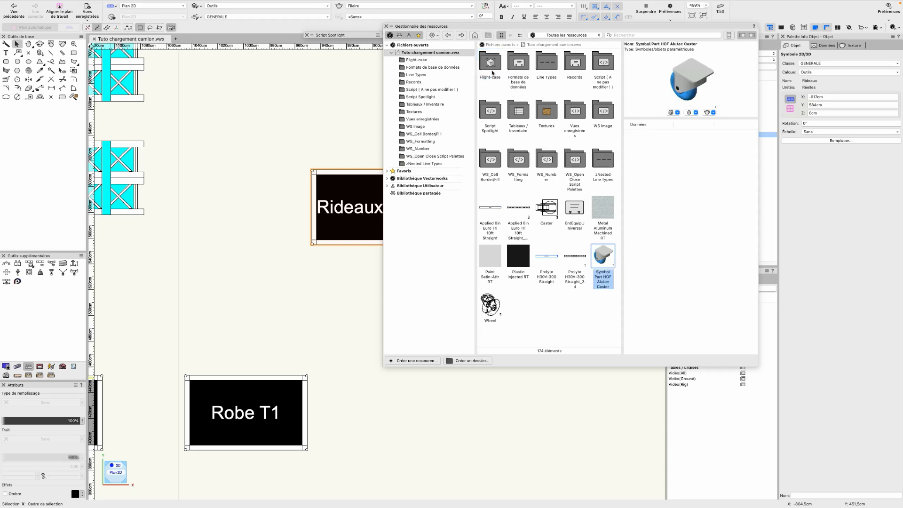
double_click(488, 62)
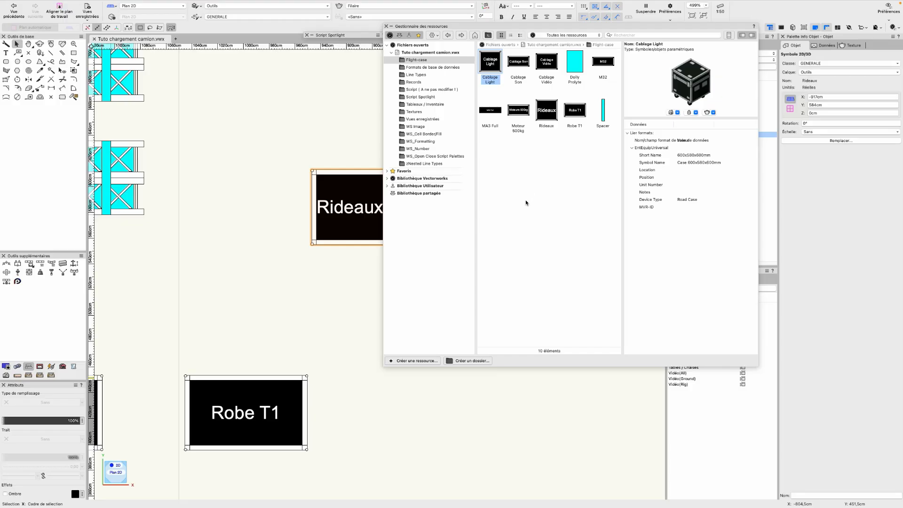
Examine the Rideaux case among the other flight cases in plan and in 3D, return to the 2D plan and deselect it.
scroll(281, 139, "down", 2)
middle_click_drag(281, 138, 476, 160)
scroll(410, 176, "down", 1)
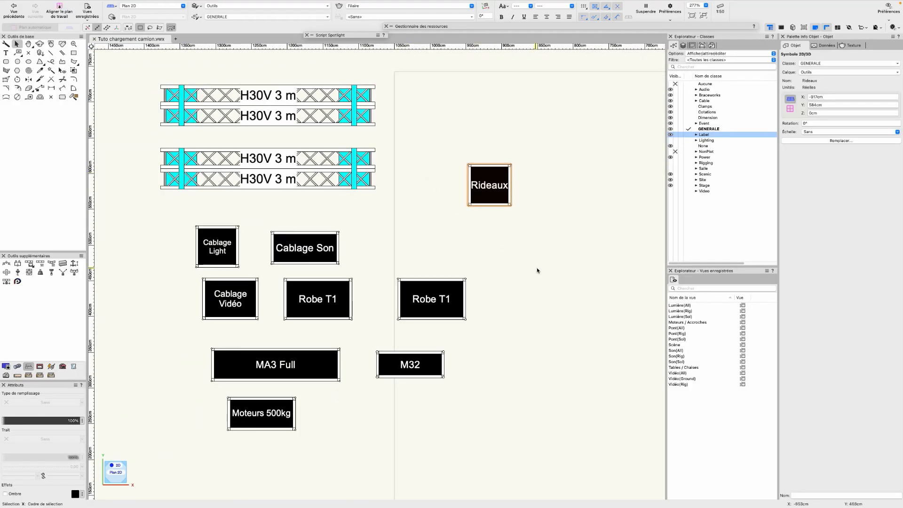
scroll(535, 222, "up", 1)
mouse_move(572, 332)
middle_mouse_down("ctrl")
mouse_move(539, 307)
mouse_move(490, 220)
mouse_move(472, 228)
middle_mouse_up("ctrl")
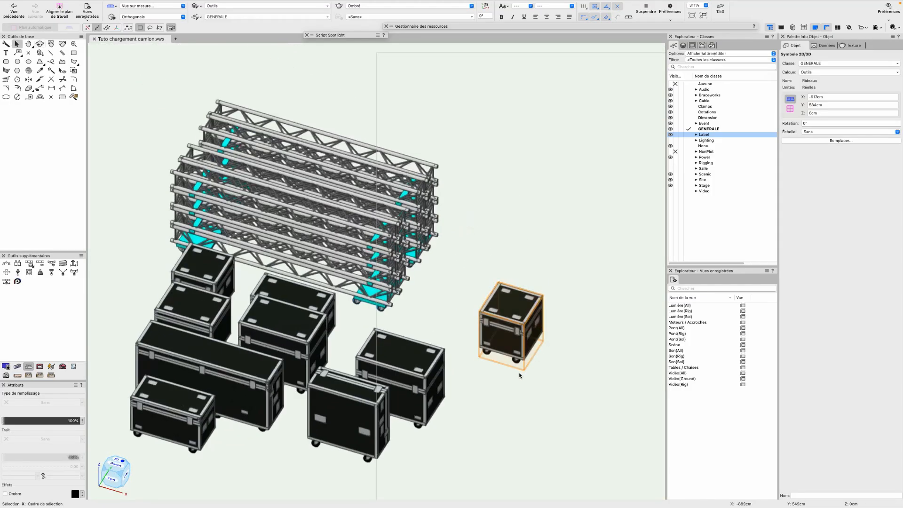
key("0")
scroll(472, 375, "down", 4)
middle_click_drag(444, 351, 380, 275)
left_click(361, 277)
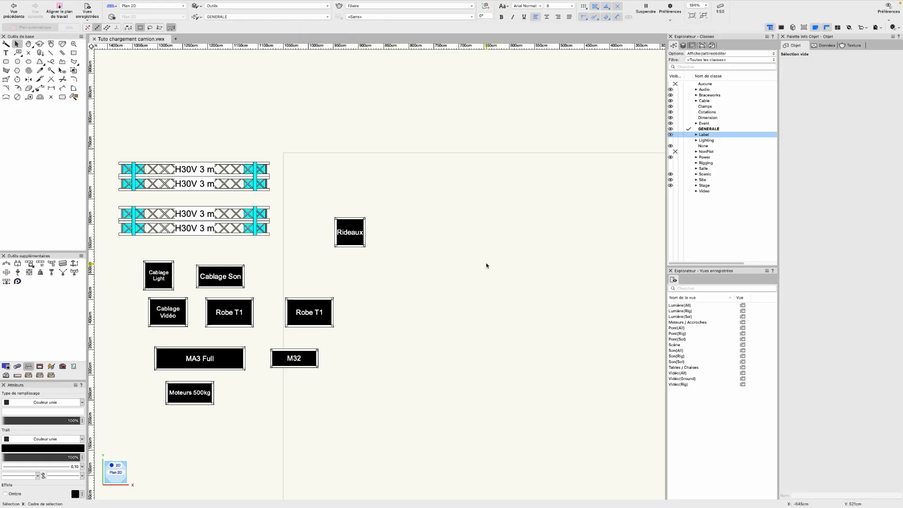
Draw a 1360 by 248 cm rectangle in the empty area beside the Rideaux case, upper corner at about X -648 cm, Y 608 cm.
middle_click_drag(486, 264, 419, 237)
scroll(418, 238, "down", 2)
key("x")
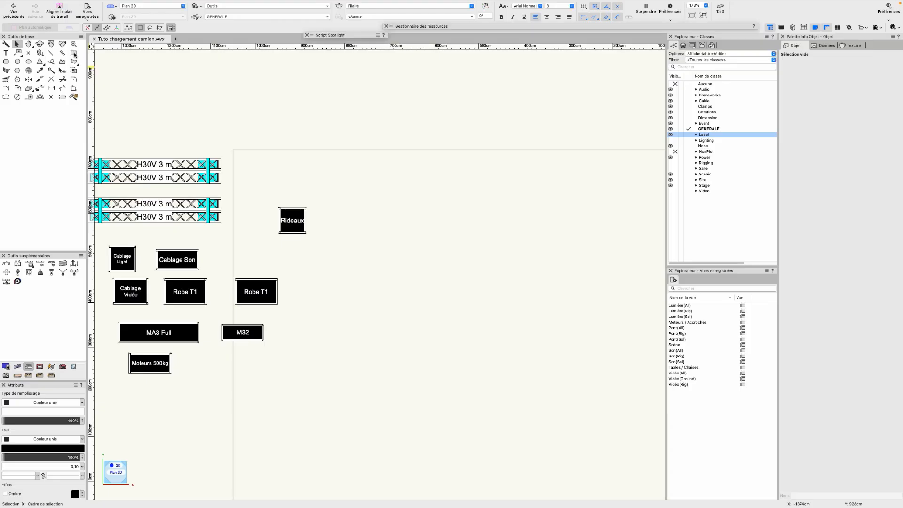
left_click(74, 54)
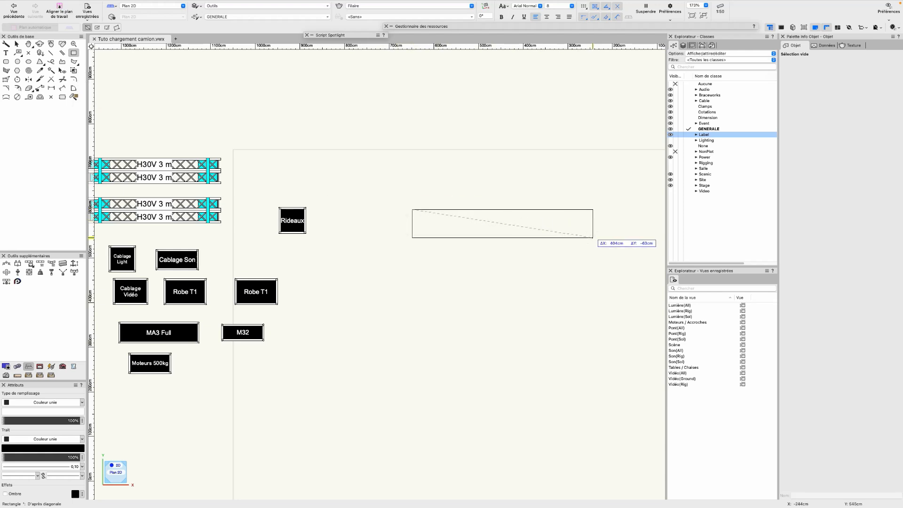
key("Tab")
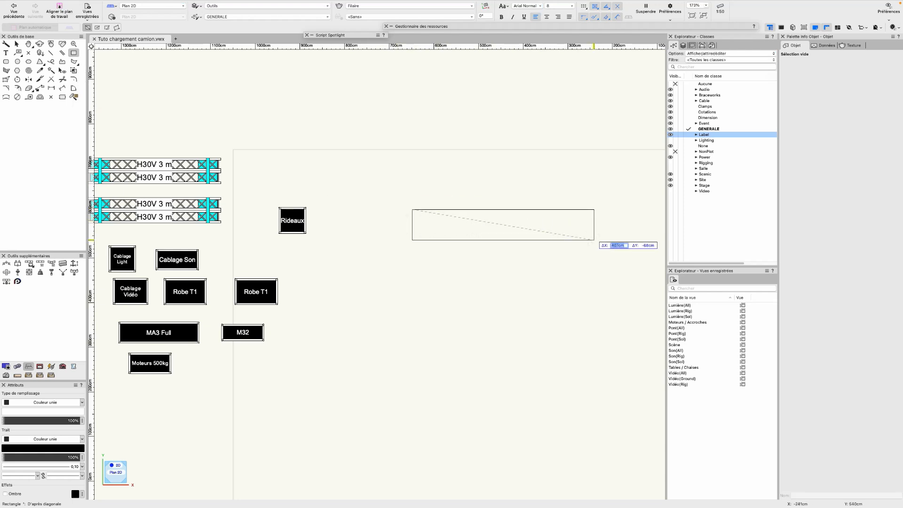
key("Tab")
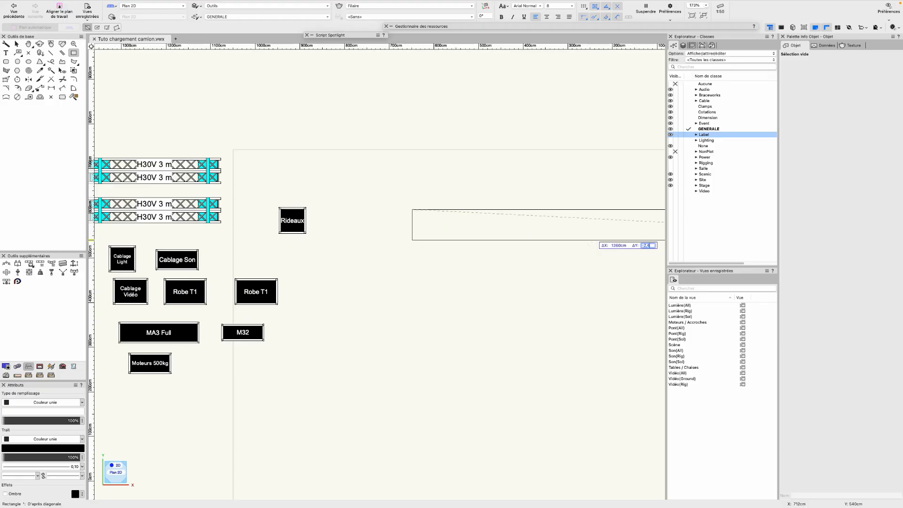
type("-2,5")
key("Tab")
key("Tab")
key("Tab")
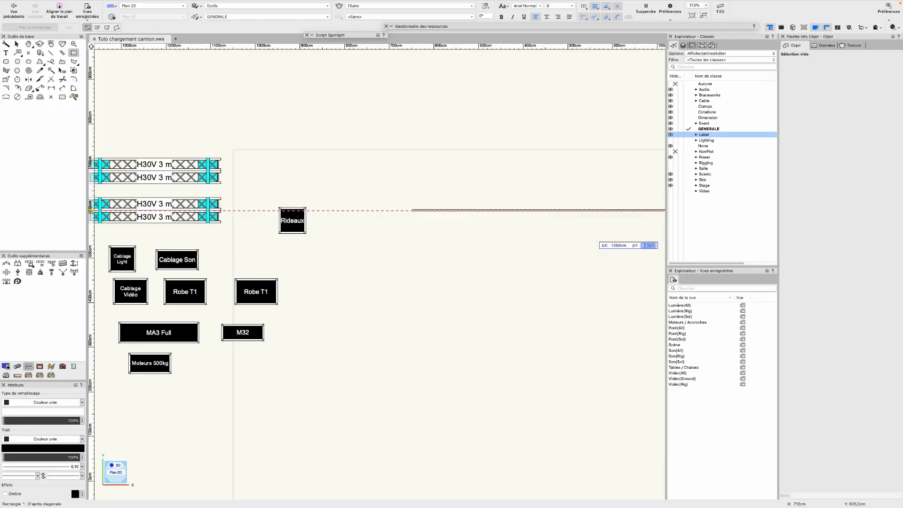
type("-248")
key("Tab")
key("Return")
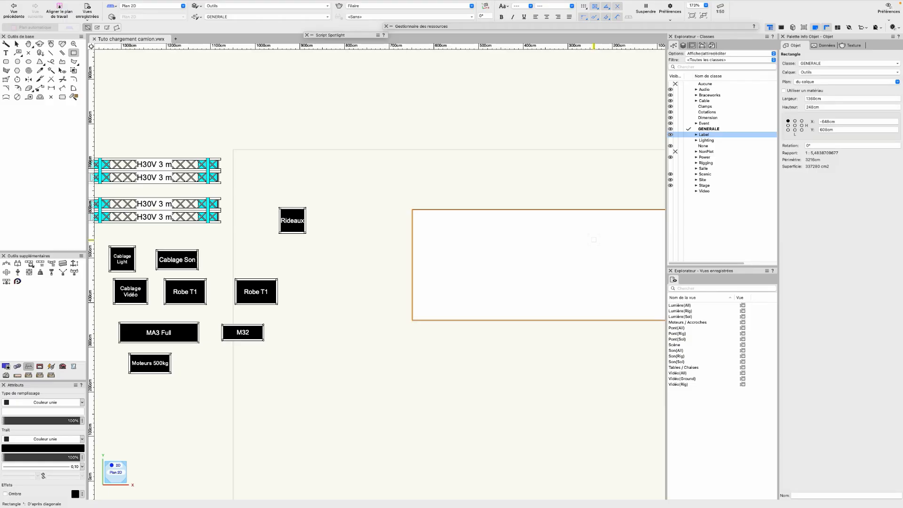
Extrude the 1360 by 248 cm rectangle by 5 cm.
scroll(594, 240, "down", 2)
middle_click_drag(581, 232, 248, 222)
scroll(347, 418, "down", 3)
middle_click_drag(332, 333, 387, 340)
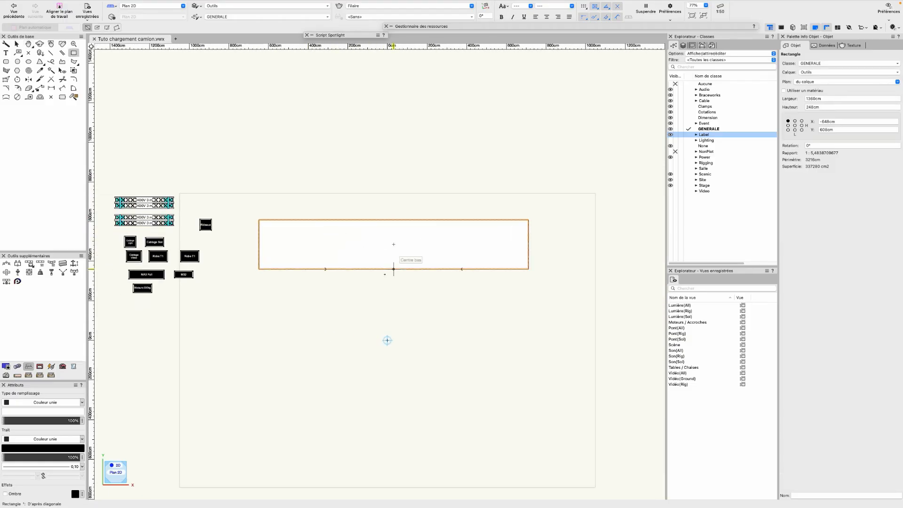
key("x")
scroll(371, 298, "up", 2)
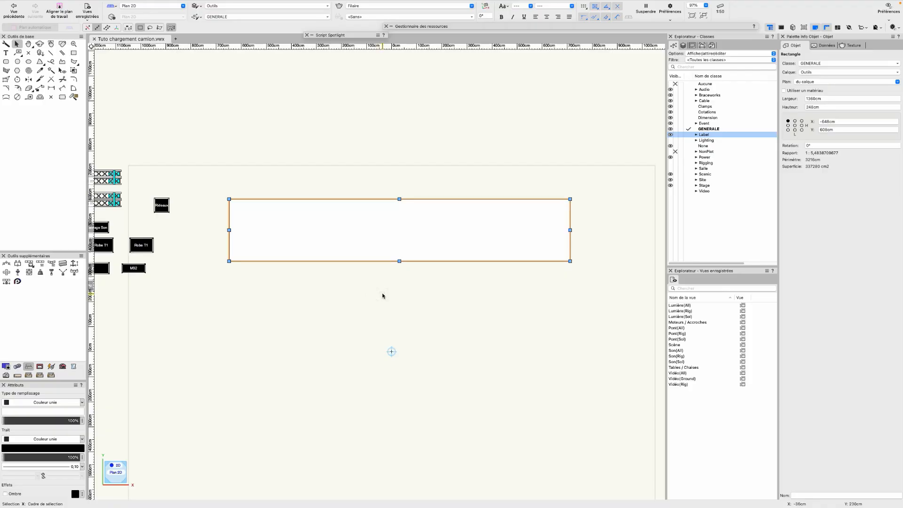
key("super+e")
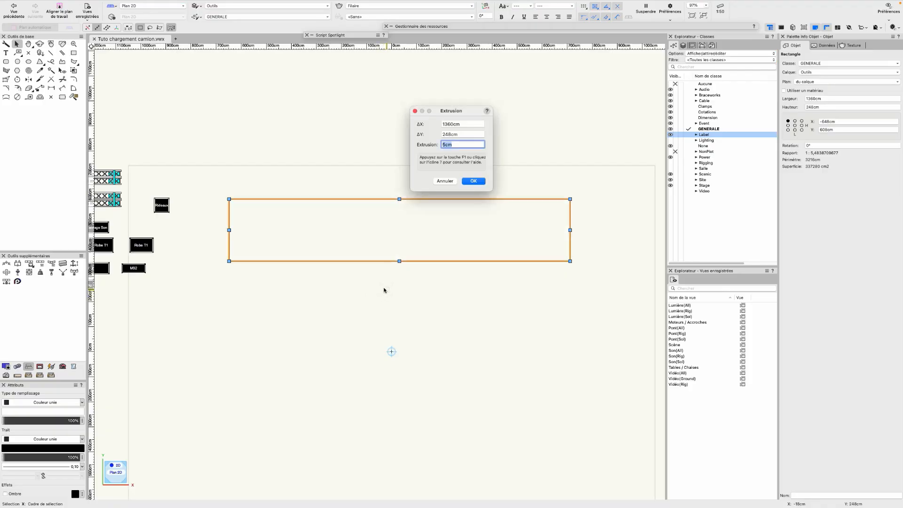
left_click(474, 181)
Set the extruded truck floor's altitude (ΔZ) to -5 cm.
middle_click_drag(551, 333, 472, 188, "ctrl")
scroll(534, 323, "up", 10)
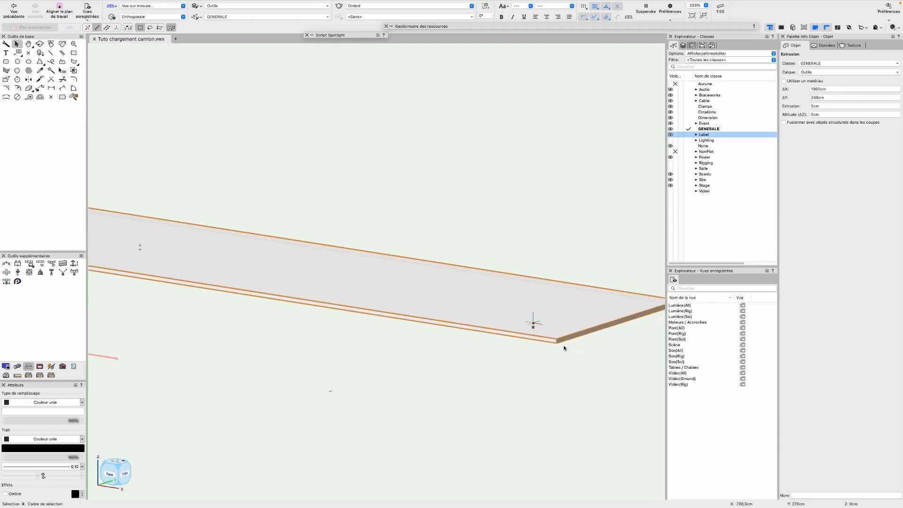
scroll(558, 341, "down", 3)
double_click(823, 114)
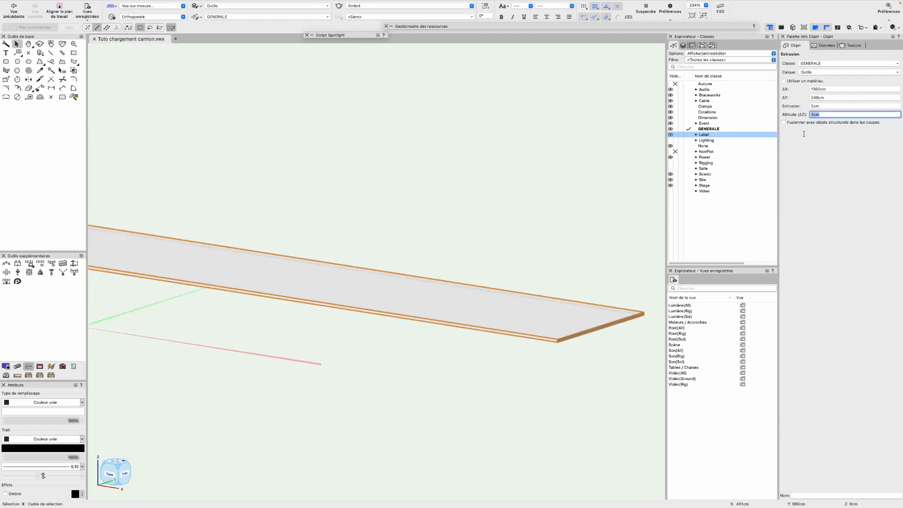
key("Return")
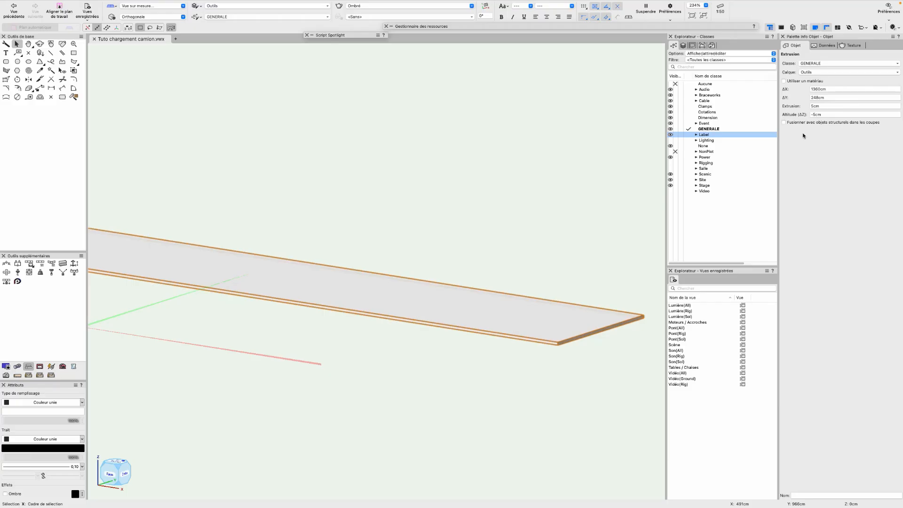
Examine the height of the truck floor's upper face in 3D and from the front, and return to the 2D plan.
scroll(621, 314, "up", 4)
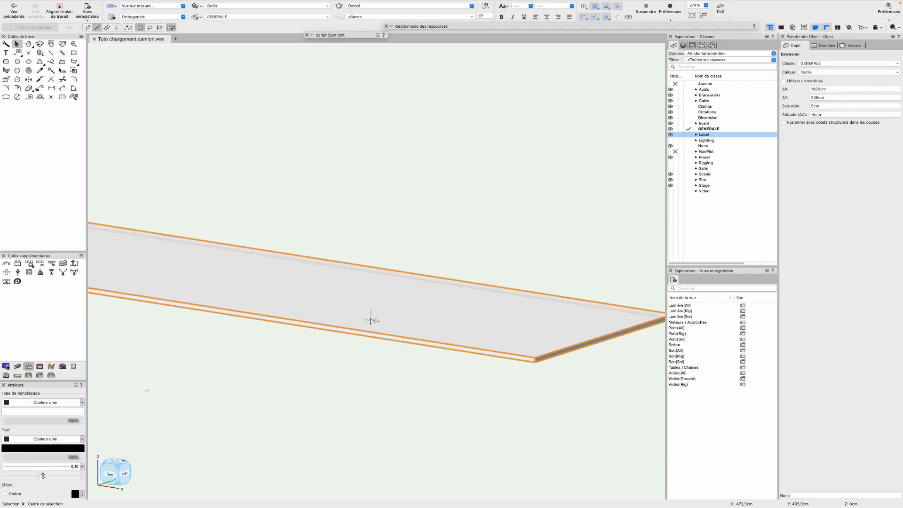
key("2")
scroll(339, 274, "up", 3)
scroll(339, 274, "up", 8)
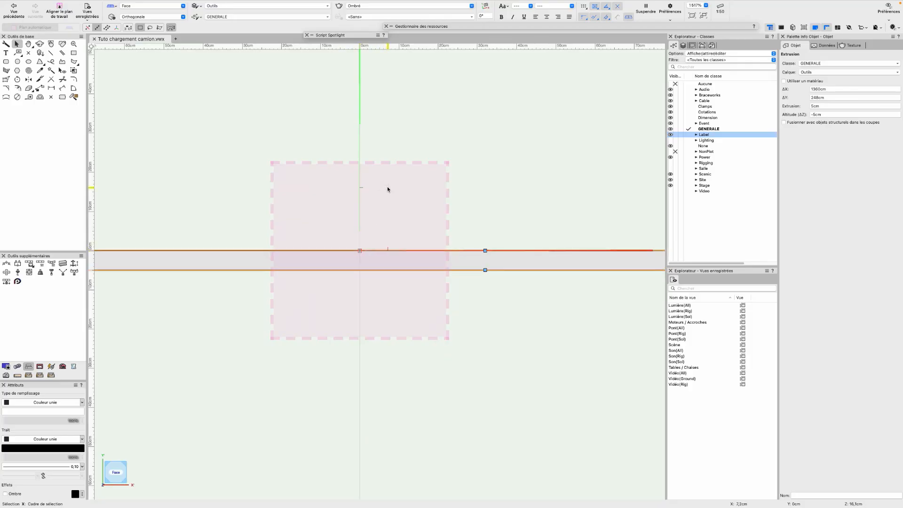
scroll(388, 189, "down", 3)
key("super+5")
scroll(385, 190, "down", 5)
scroll(376, 261, "down", 3)
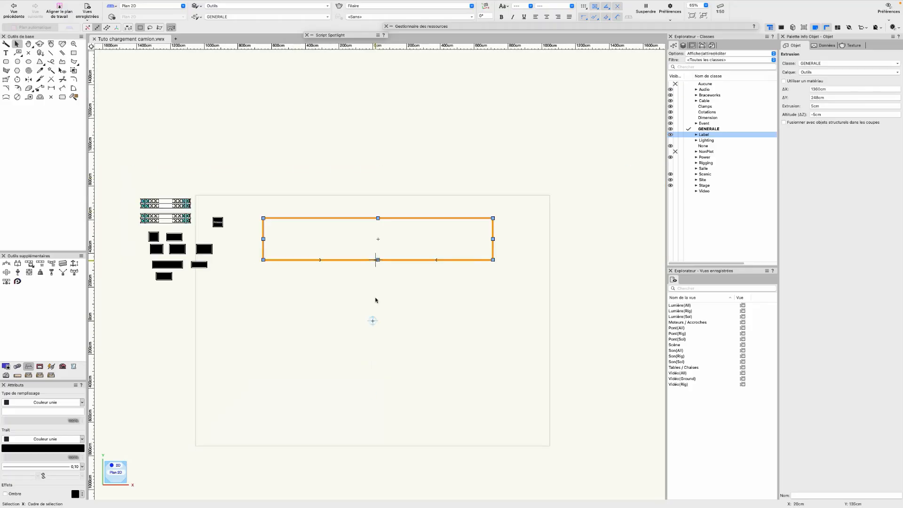
scroll(400, 256, "up", 2)
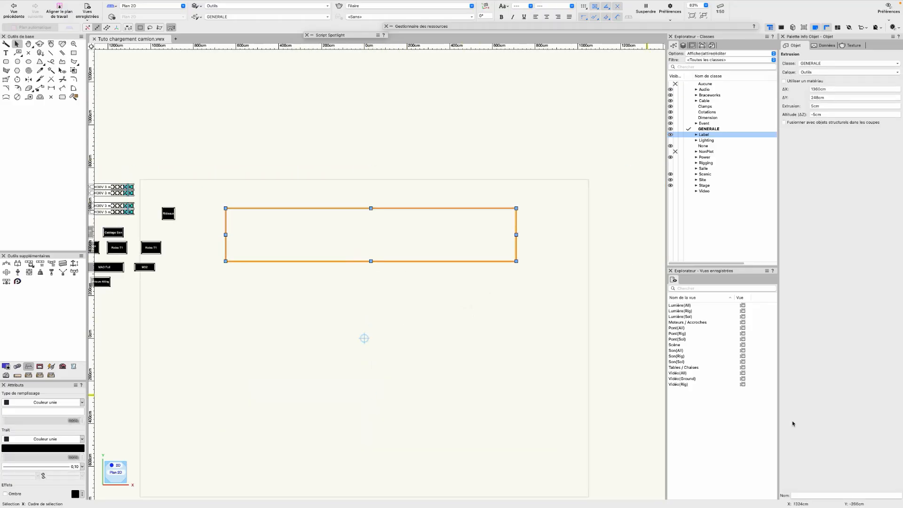
Name the truck floor extrusion Camion 1, check the name by reselecting it, and deselect it.
left_click(802, 496)
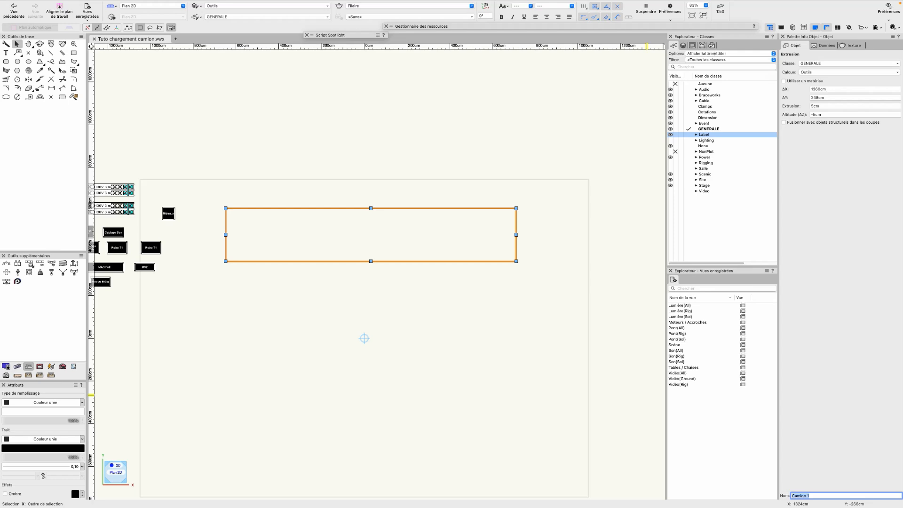
left_click(388, 325)
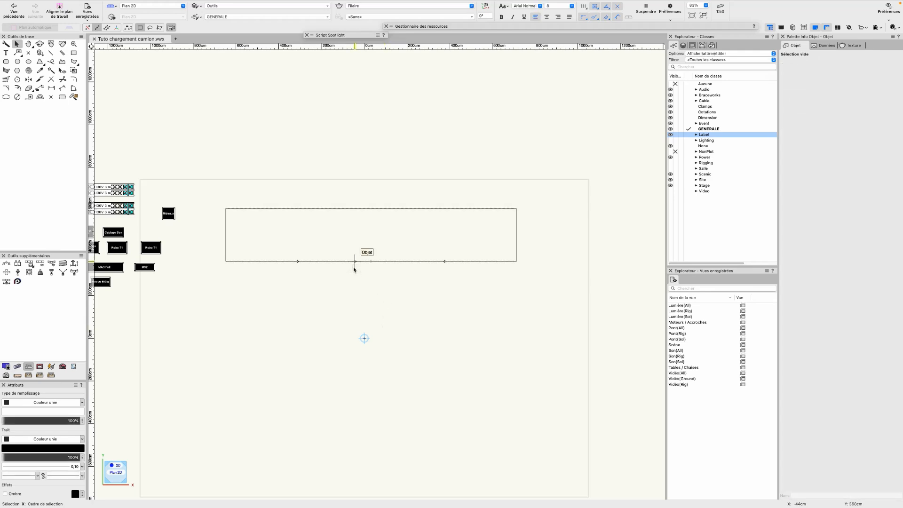
middle_click_drag(318, 289, 389, 288)
left_click(387, 261)
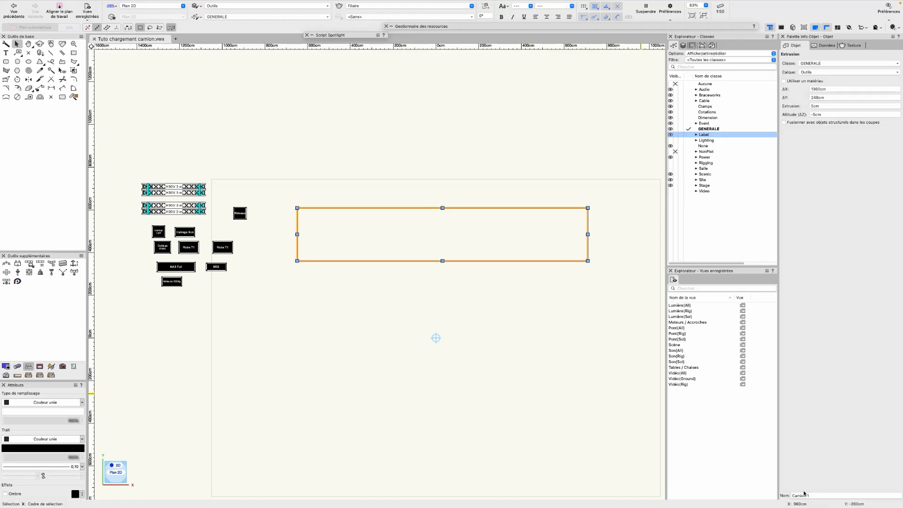
left_click(327, 290)
Move the Rideaux case into the upper corner of the truck floor nearest the cases, at about X -609 cm, Y 569 cm.
mouse_move(245, 235)
middle_mouse_down()
mouse_move(280, 292)
mouse_move(285, 279)
mouse_move(261, 237)
middle_mouse_up()
scroll(281, 290, "up", 2)
scroll(265, 250, "up", 1)
scroll(266, 249, "down", 1)
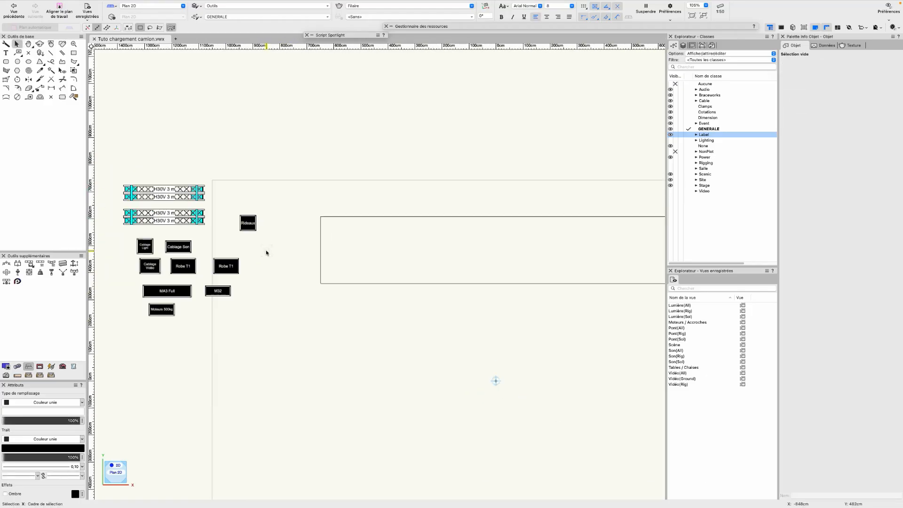
scroll(243, 223, "up", 1)
scroll(243, 223, "down", 1)
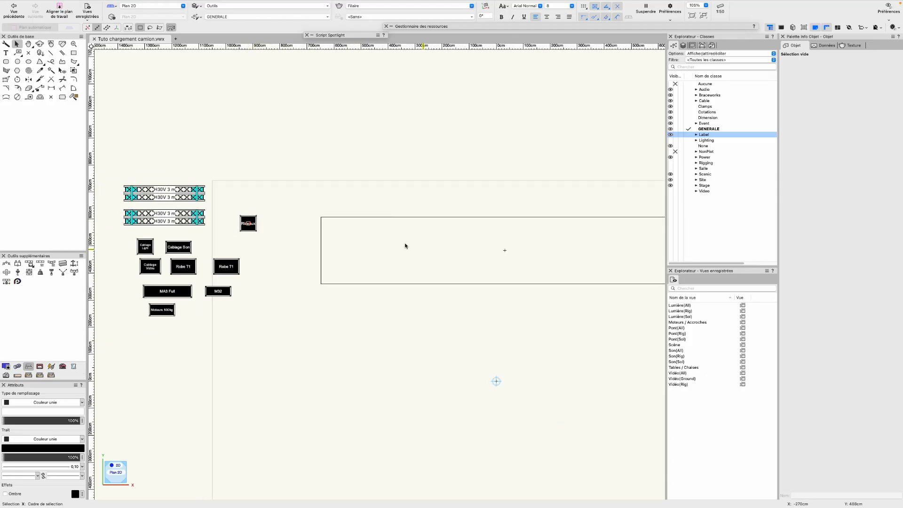
scroll(249, 219, "up", 1)
left_click_drag(248, 224, 343, 228)
scroll(343, 227, "up", 3)
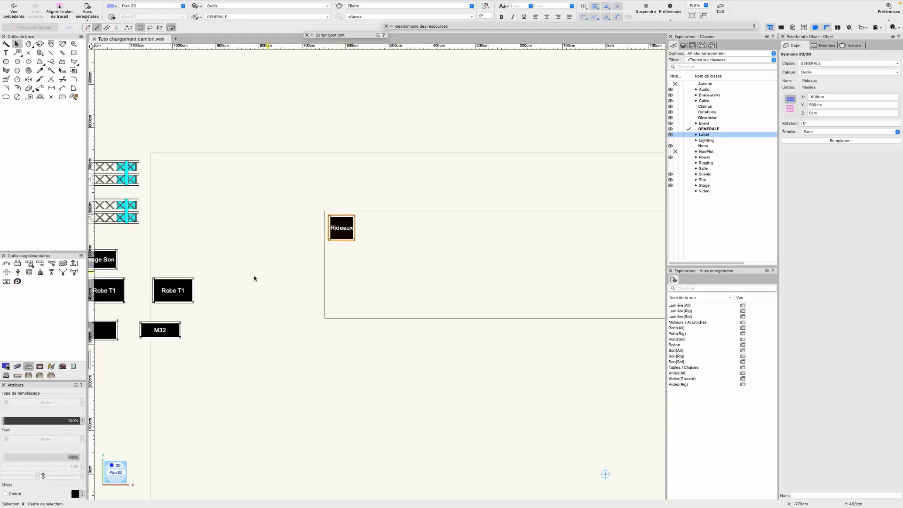
Move the two Robe T1 cases and the MA3 Full case into the truck, in one row after the Rideaux case.
scroll(254, 278, "down", 3)
left_click_drag(238, 270, 408, 215)
left_click(182, 271, "shift")
left_click_drag(176, 308, 490, 224)
scroll(438, 242, "up", 2)
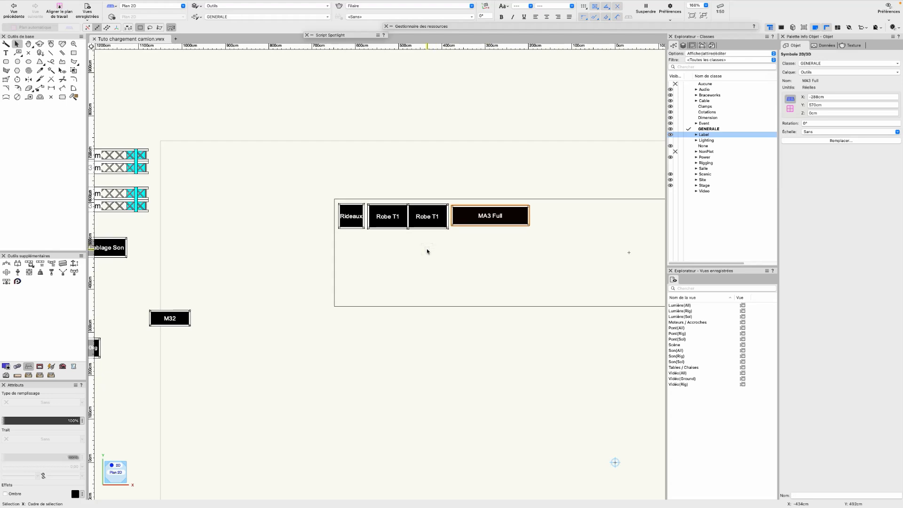
Stack copies of the two Robe T1 cases on top of the originals in the front view, and return to the plan.
key("2")
scroll(266, 265, "up", 8)
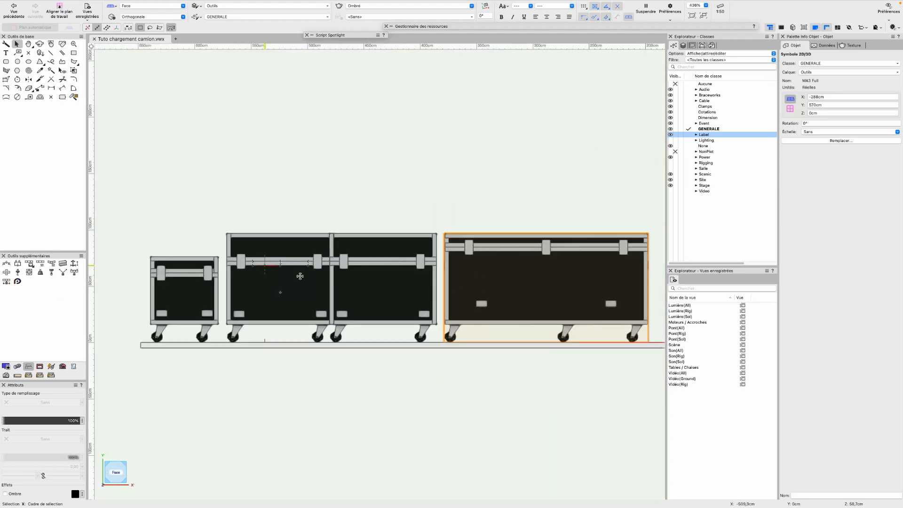
left_click(301, 276)
left_click(365, 276, "shift")
scroll(330, 248, "up", 1)
mouse_move(331, 248)
left_mouse_down()
mouse_move(273, 288)
mouse_move(275, 298)
mouse_move(272, 174)
mouse_move(267, 179)
left_mouse_up()
key("0")
Place the M32 case below Rideaux as the start of a second row, followed by two Moteurs 500kg cases side by side.
scroll(413, 253, "down", 9)
scroll(397, 266, "up", 3)
scroll(396, 266, "down", 4)
middle_click_drag(271, 275, 344, 199)
left_click_drag(251, 280, 425, 207)
scroll(280, 281, "down", 2)
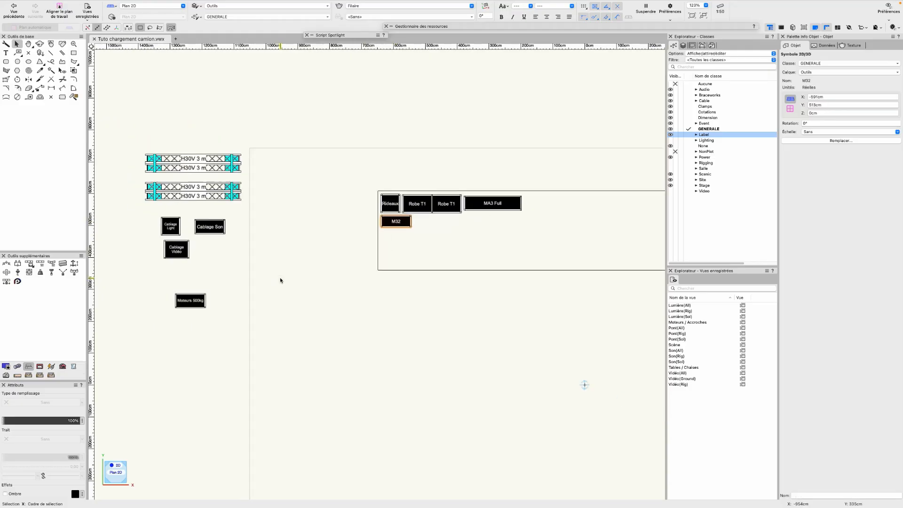
scroll(231, 290, "right", 3)
left_click_drag(152, 299, 422, 219)
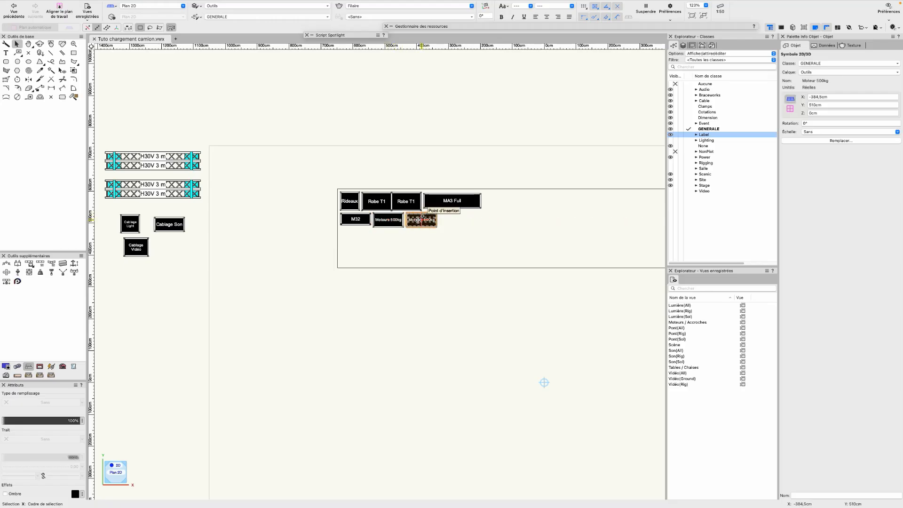
Place the Cablage Vidéo and Cablage Light cases after the Moteurs 500kg cases, and Cablage Son after MA3 Full.
left_click_drag(149, 251, 462, 220)
left_click_drag(169, 224, 481, 218)
left_click_drag(134, 224, 359, 237)
scroll(475, 227, "up", 3)
left_click_drag(484, 214, 509, 189)
left_click_drag(296, 242, 476, 216)
Move both pairs of H30V 3 m trusses into the truck, one below the other behind the cabling cases.
scroll(473, 216, "down", 3)
scroll(445, 221, "down", 1)
left_click_drag(249, 133, 106, 182)
left_click_drag(168, 168, 542, 204)
left_click_drag(235, 153, 133, 223)
left_click_drag(162, 196, 538, 226)
Examine the whole truck loading in 3D, from the front and in the 2D plan.
left_click(496, 316)
middle_click_drag(496, 316, 367, 312)
scroll(402, 309, "down", 1)
scroll(381, 298, "up", 2)
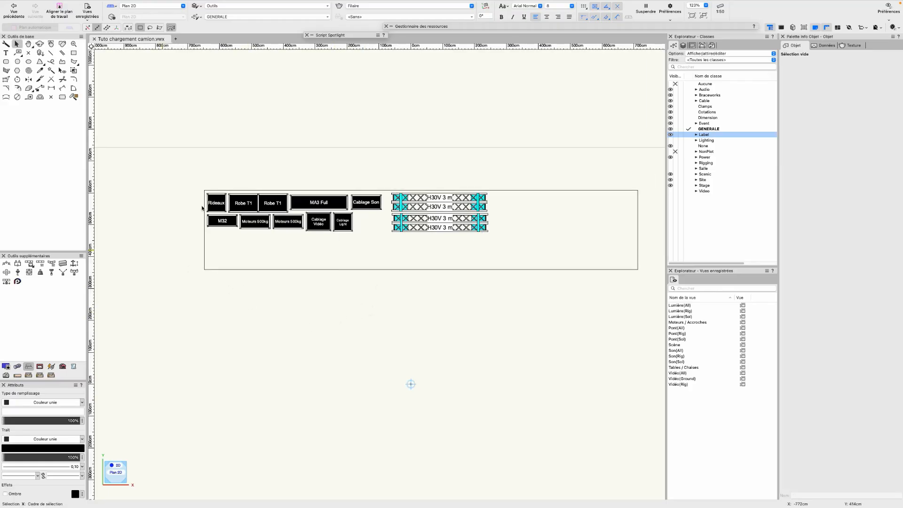
mouse_move(225, 380)
middle_mouse_down("super")
mouse_move(269, 343)
mouse_move(377, 207)
mouse_move(377, 228)
mouse_move(395, 221)
mouse_move(420, 250)
mouse_move(230, 391)
mouse_move(330, 332)
mouse_move(244, 359)
mouse_move(366, 348)
middle_mouse_up("super")
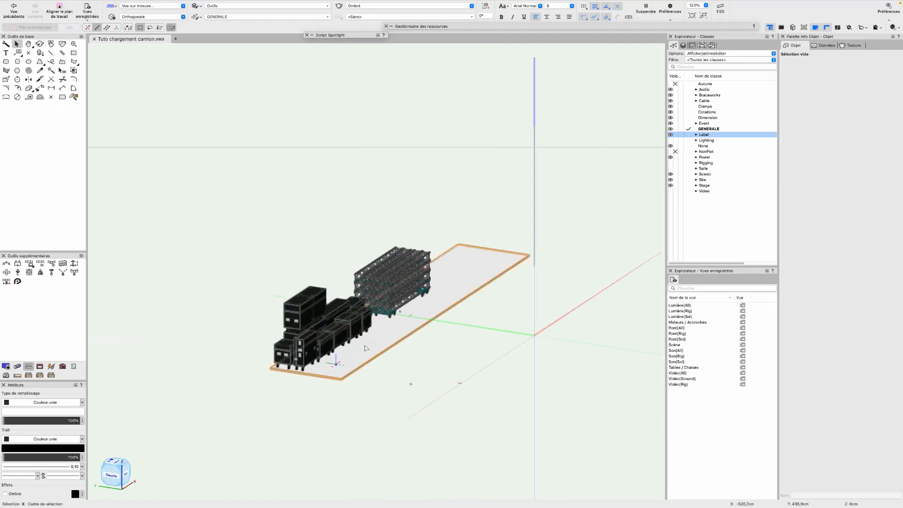
key("2")
scroll(364, 266, "up", 5)
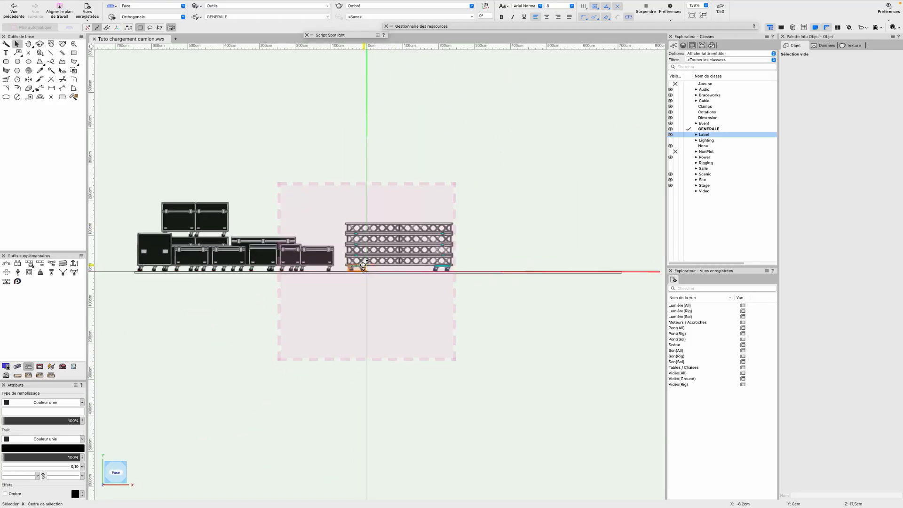
middle_click_drag(154, 283, 321, 279)
key("0")
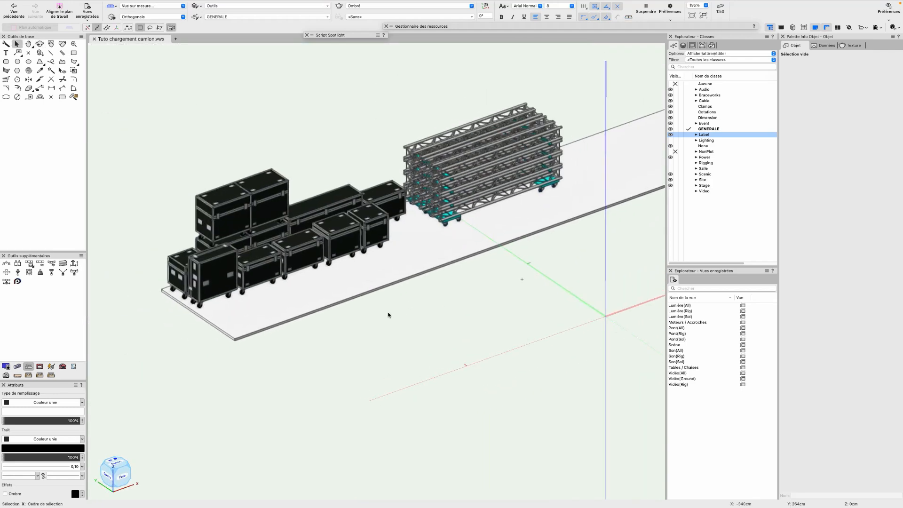
scroll(386, 317, "down", 2)
middle_click_drag(386, 315, 428, 248)
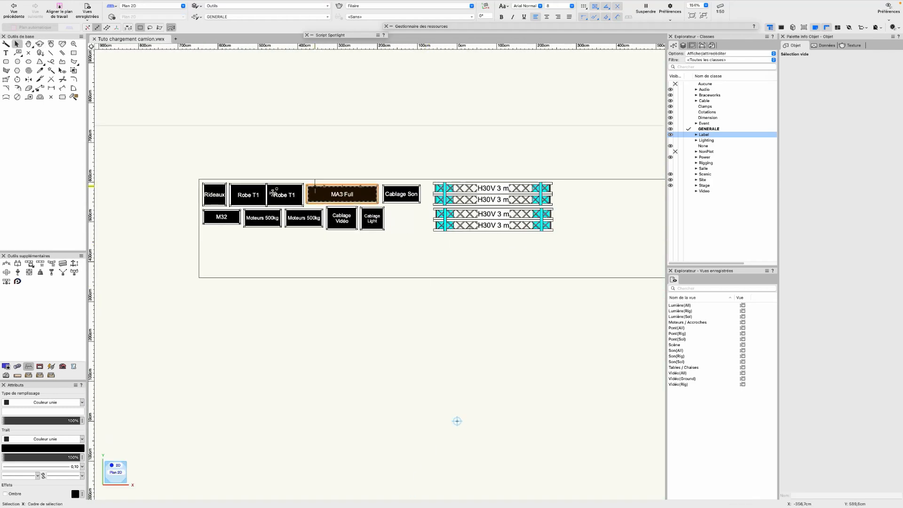
middle_click_drag(449, 318, 391, 325)
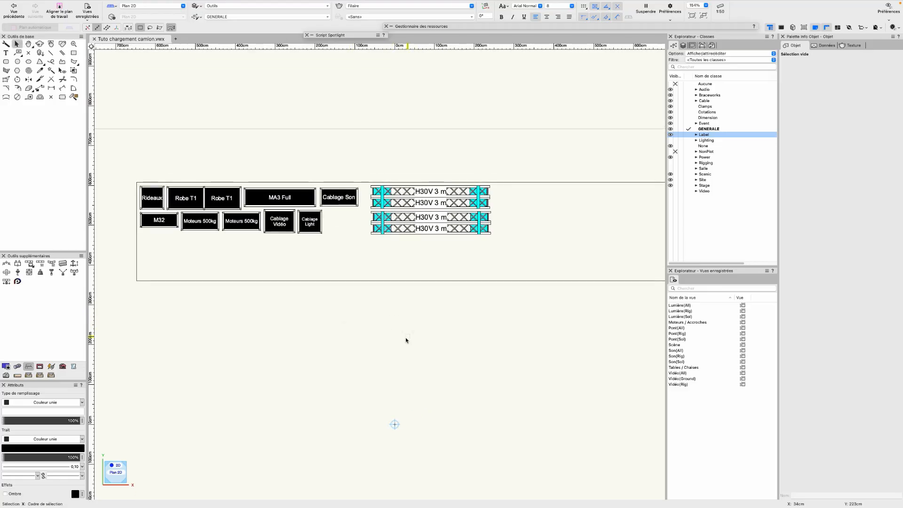
scroll(405, 341, "down", 2)
middle_click_drag(405, 339, 393, 309)
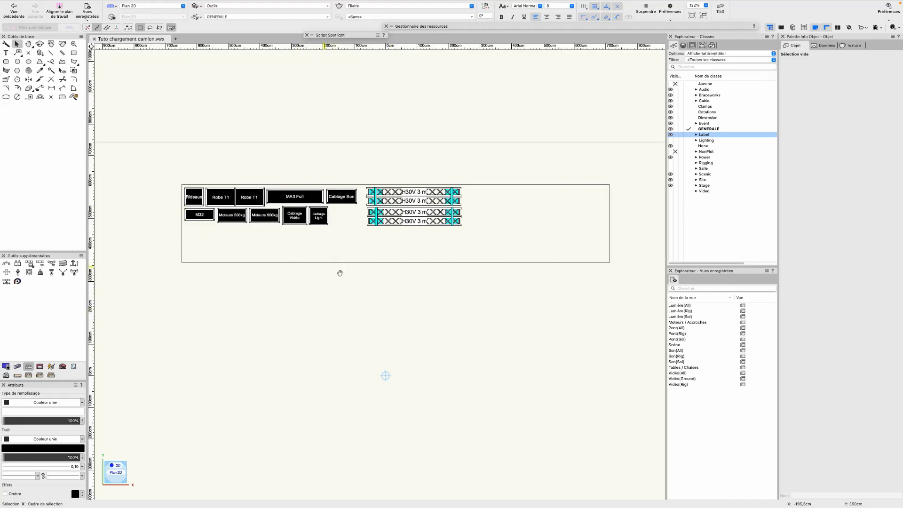
middle_click_drag(323, 269, 304, 247)
scroll(304, 247, "down", 1)
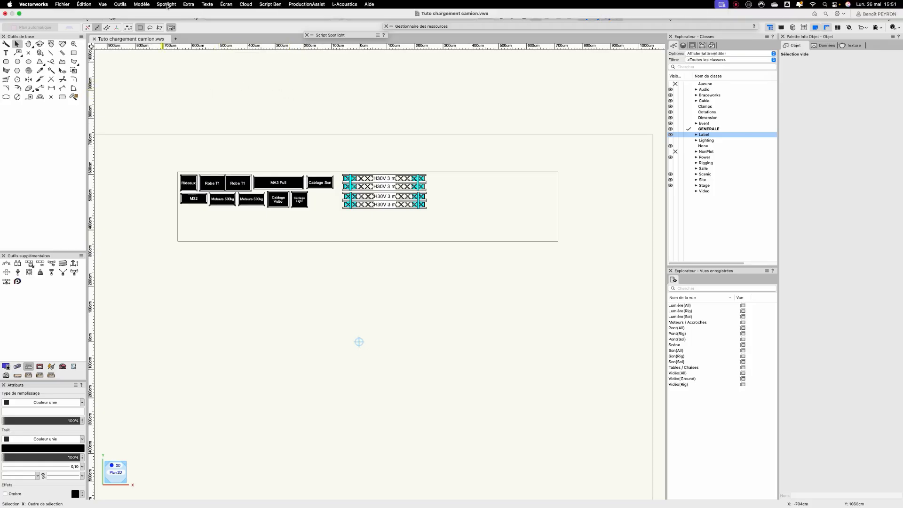
Start a custom table from the drawing data, titled Chargement Camion 1 and based on advanced criteria.
left_click(166, 4)
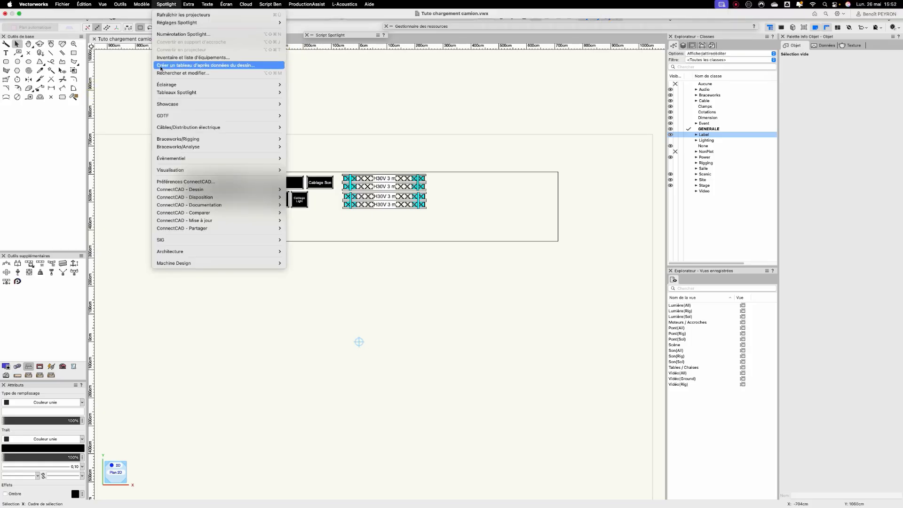
left_click(241, 65)
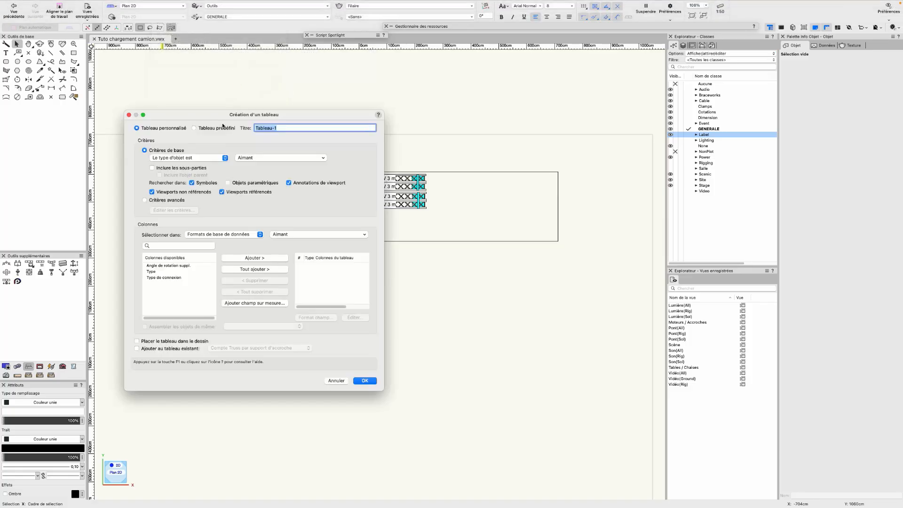
left_click_drag(223, 115, 425, 115)
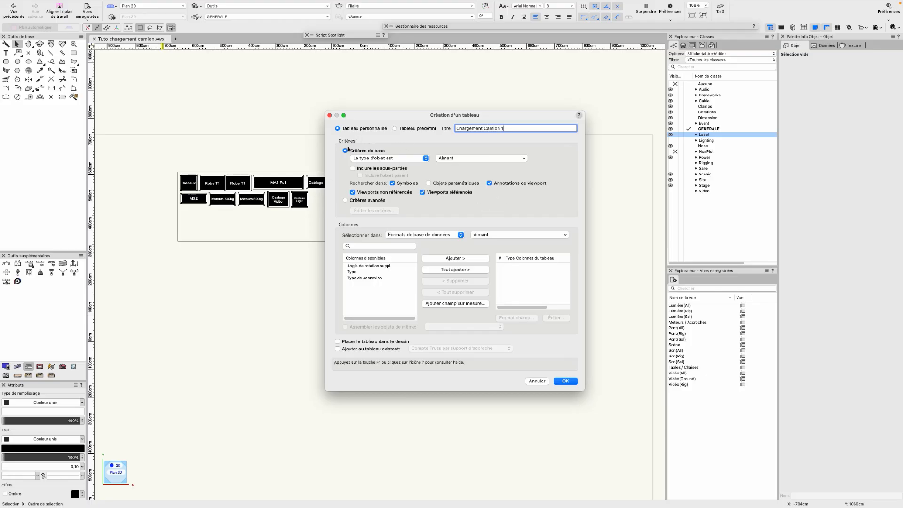
left_click(372, 201)
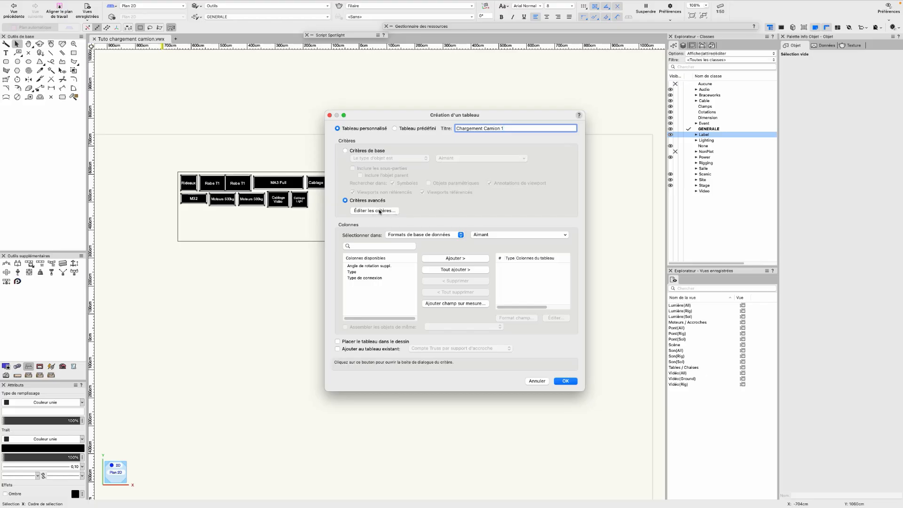
Set the table's first criterion to objects whose database format EntEquipUniversal is present.
left_click(380, 210)
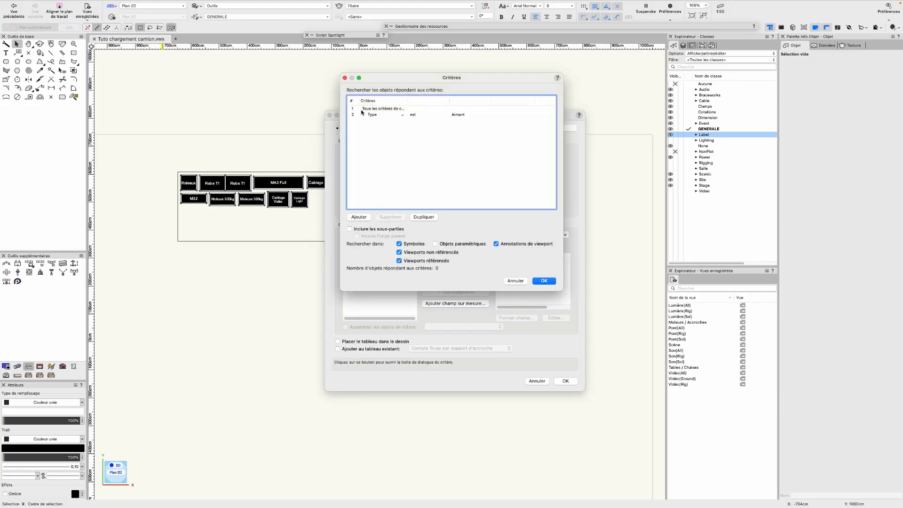
left_click_drag(408, 100, 432, 143)
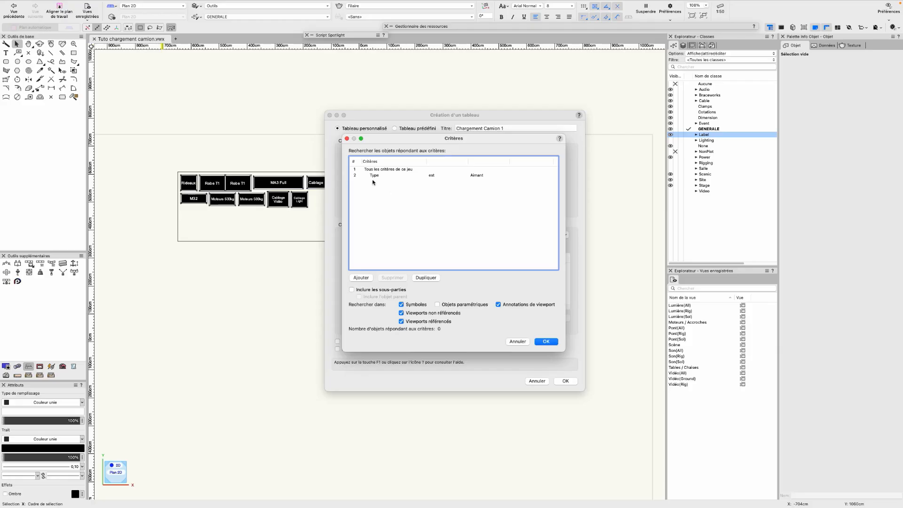
left_click(421, 177)
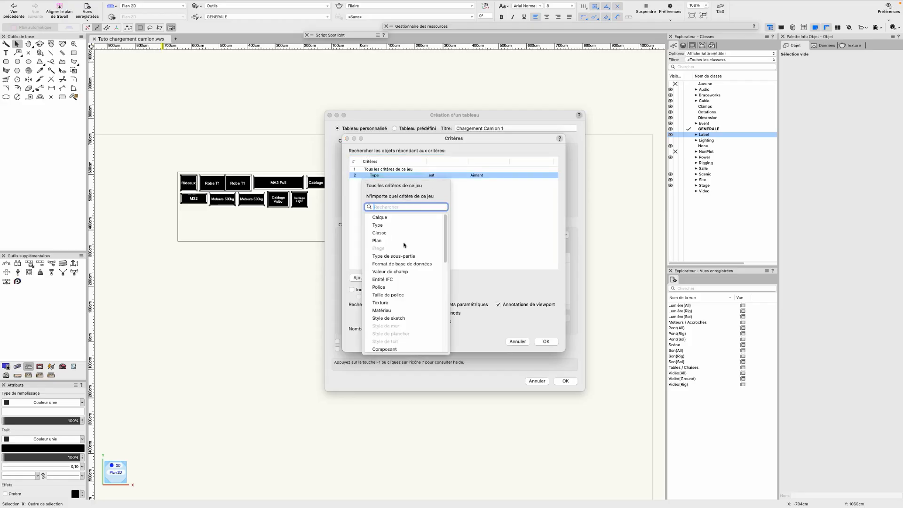
left_click(421, 264)
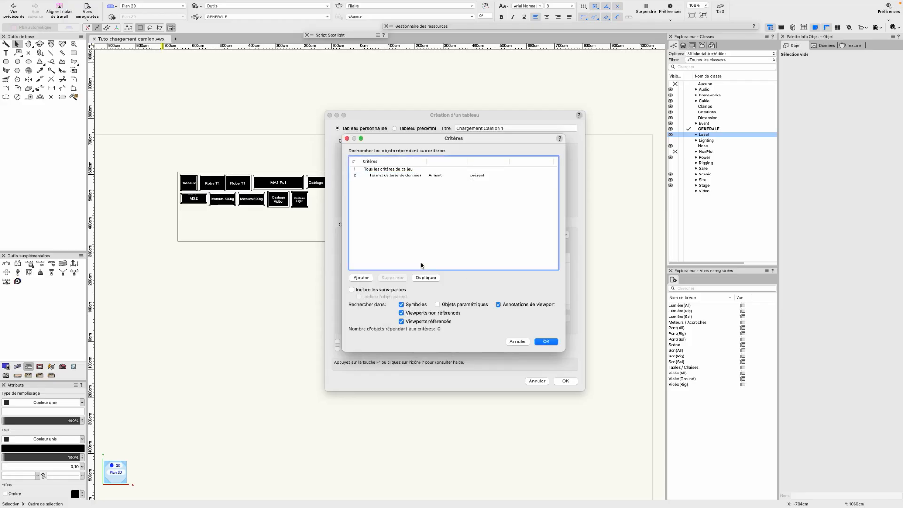
left_click(463, 176)
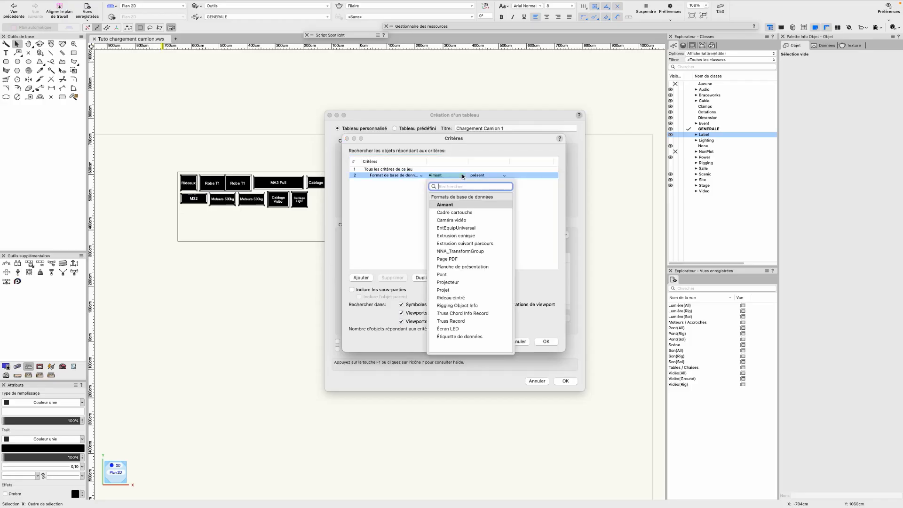
left_click(475, 228)
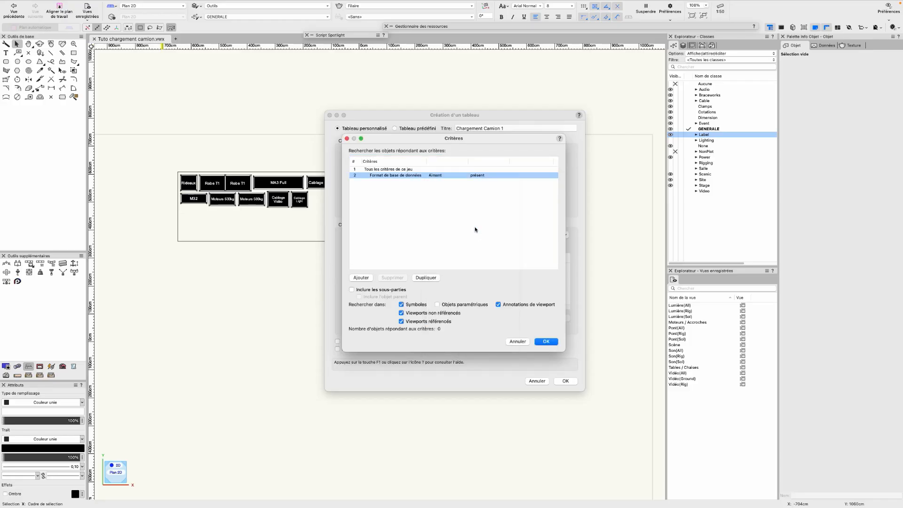
left_click(490, 176)
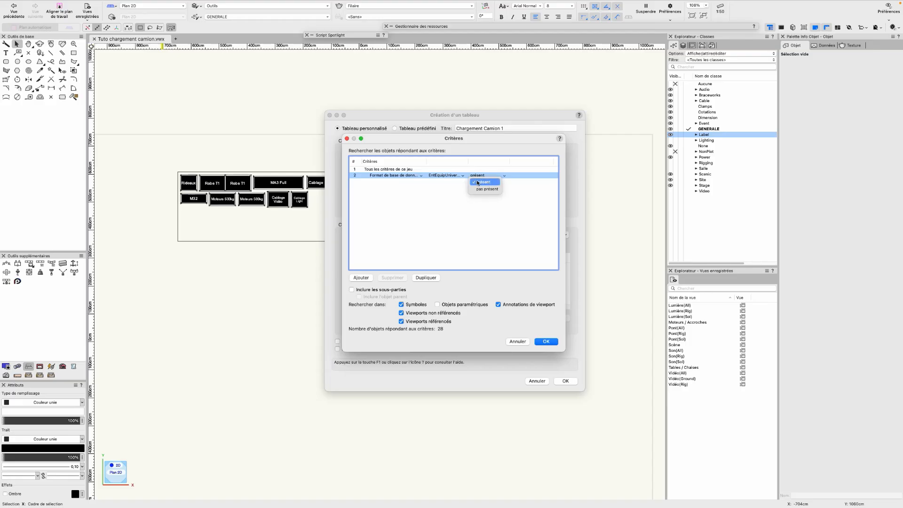
left_click(447, 217)
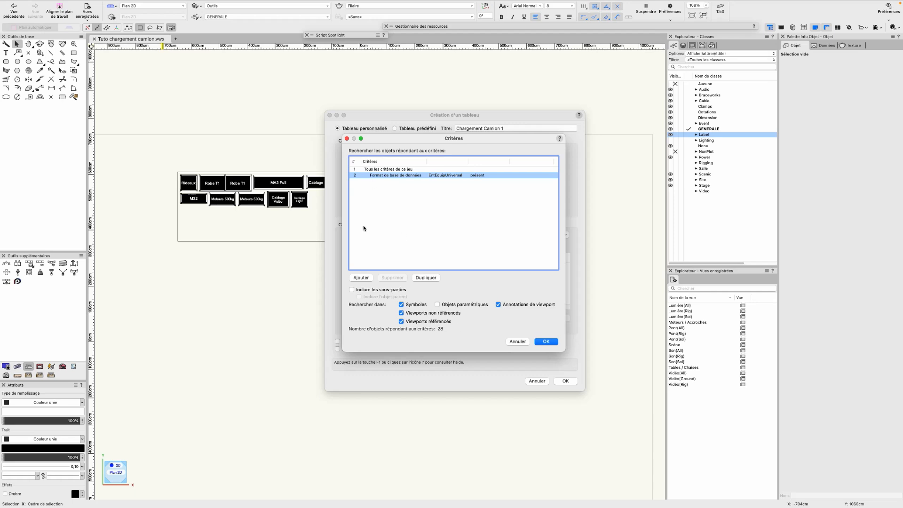
Add a second criterion limiting objects to an Emplacement within Camion 1, and accept the criteria.
left_click(362, 278)
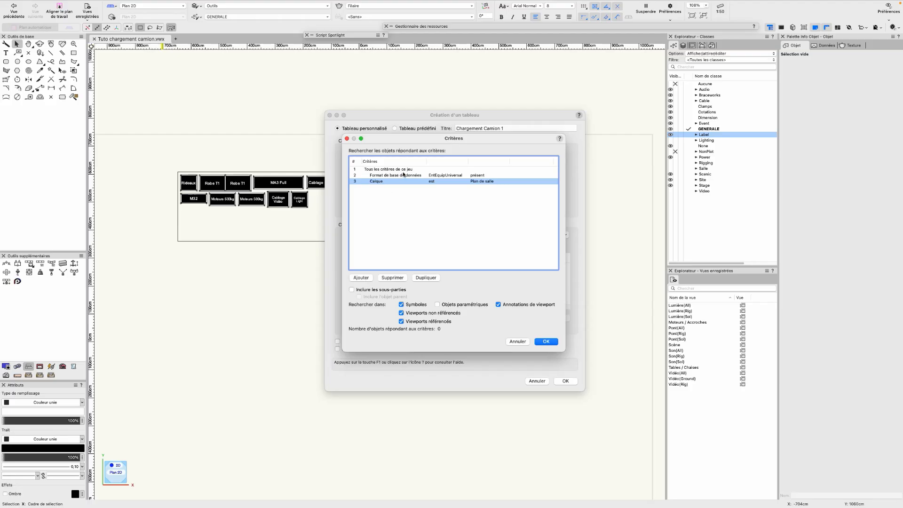
left_click(422, 183)
left_click(421, 183)
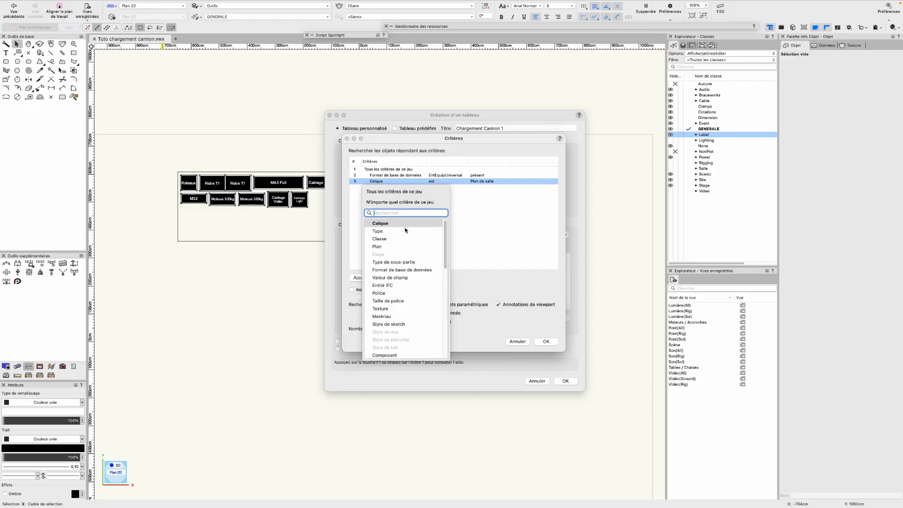
scroll(402, 273, "down", 10)
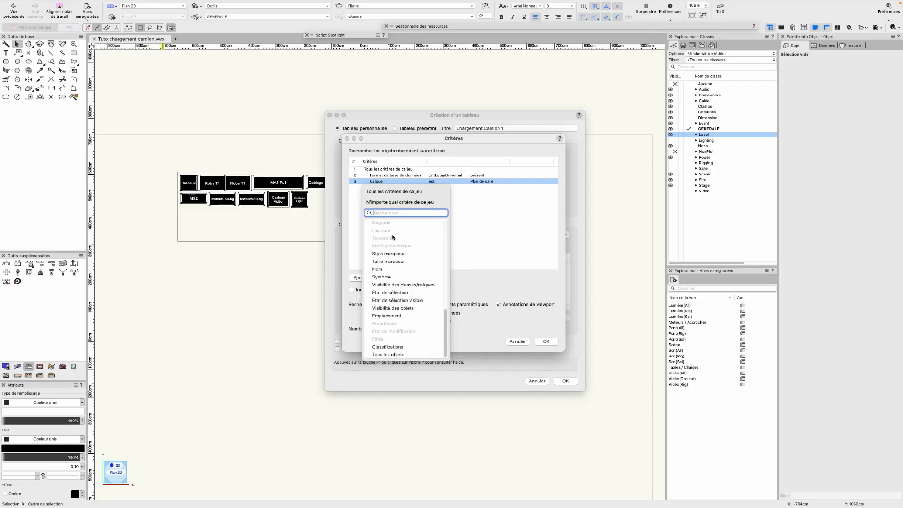
left_click(398, 317)
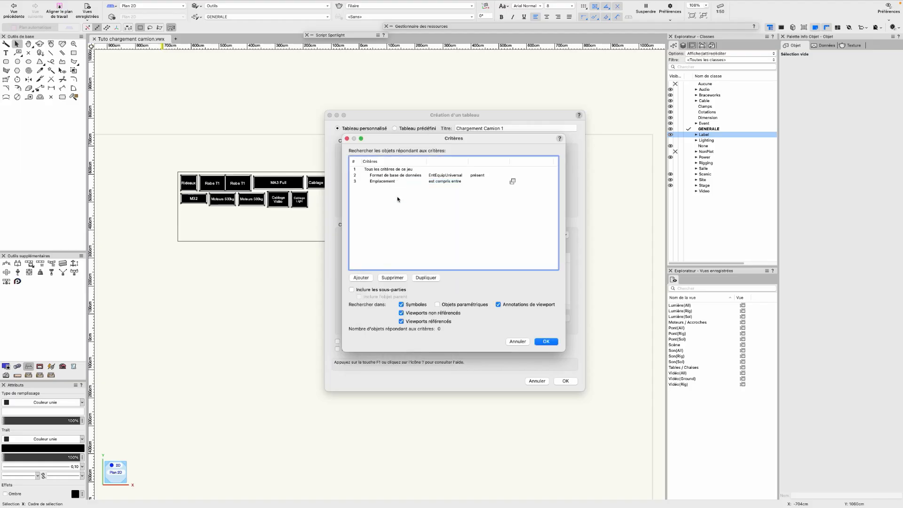
left_click(502, 182)
left_click(512, 182)
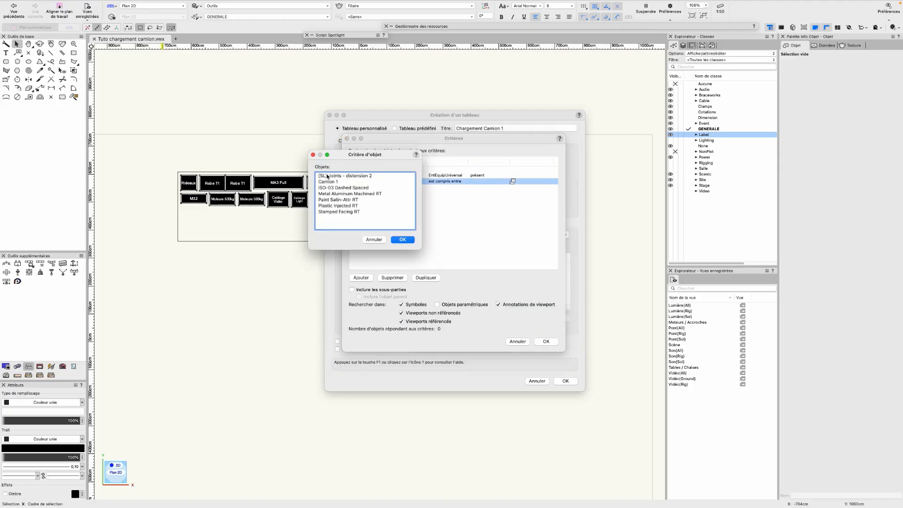
left_click(336, 183)
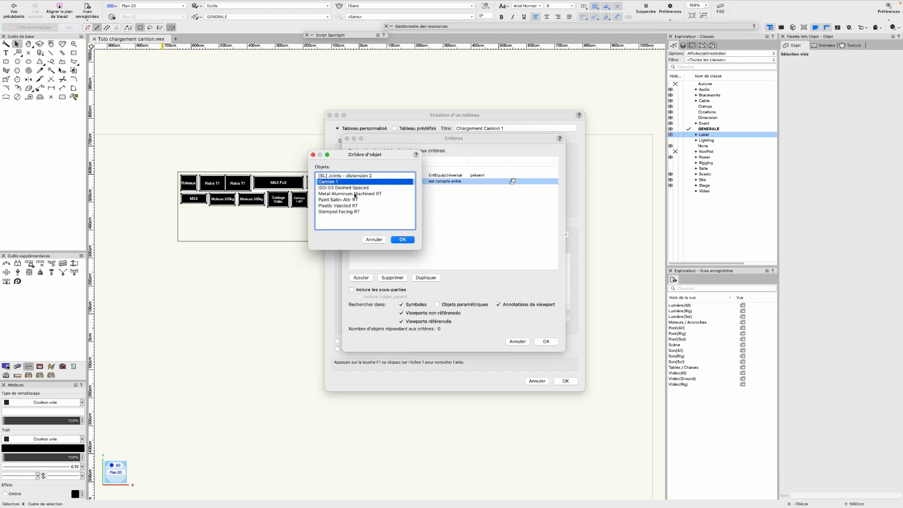
left_click(402, 239)
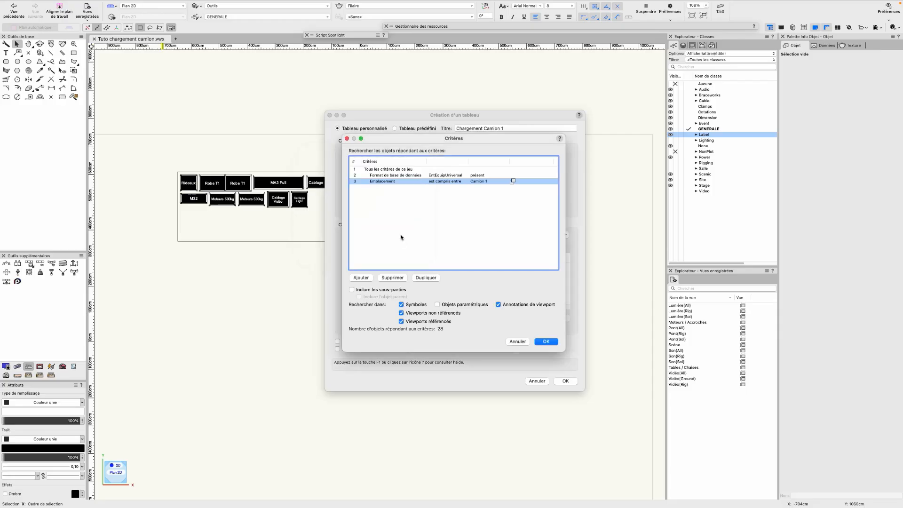
left_click(544, 341)
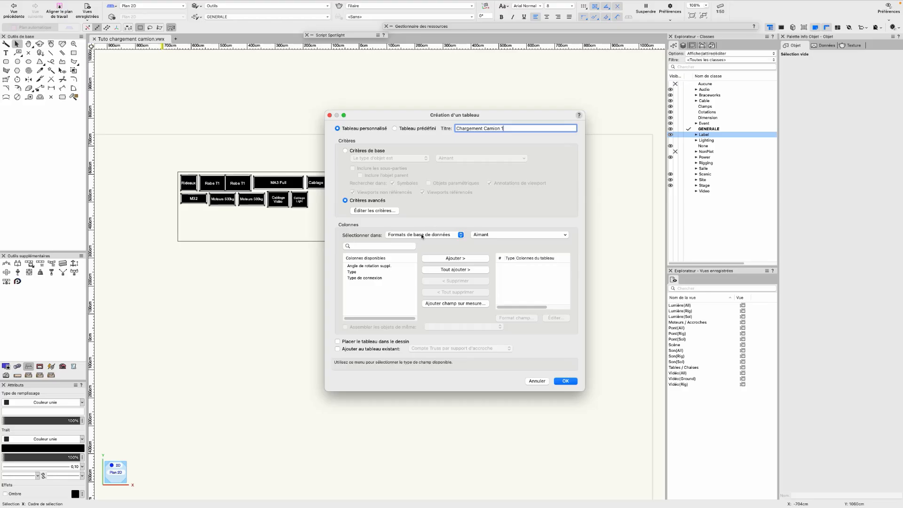
Add the Symbol Name field of the EntEquipUniversal database format as a table column.
left_click(439, 234)
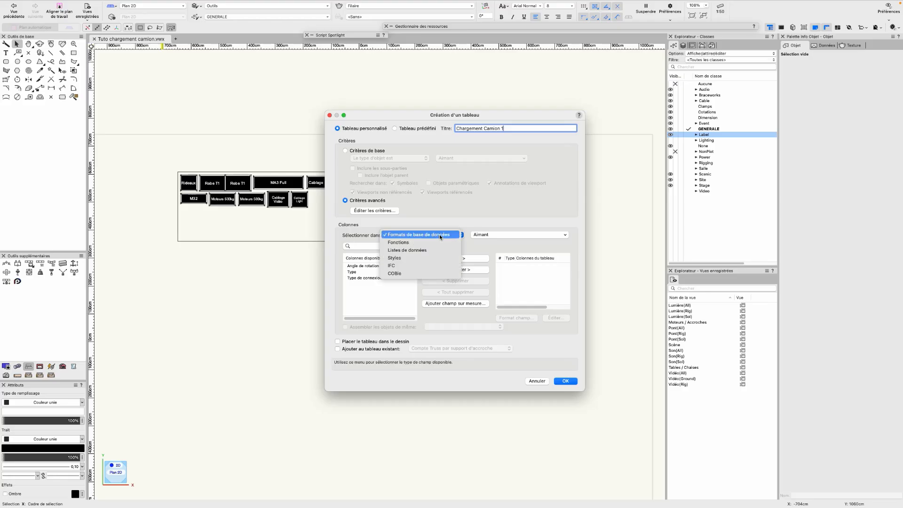
left_click(439, 235)
left_click(496, 235)
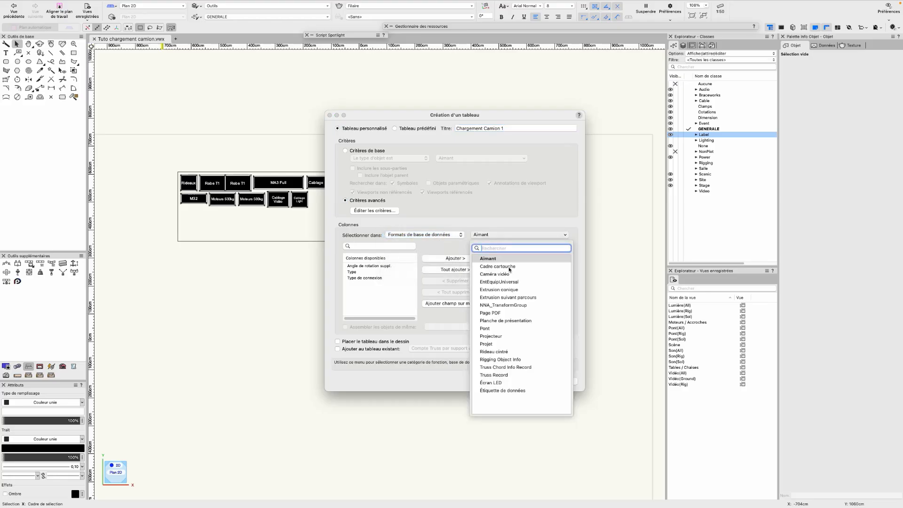
left_click(493, 283)
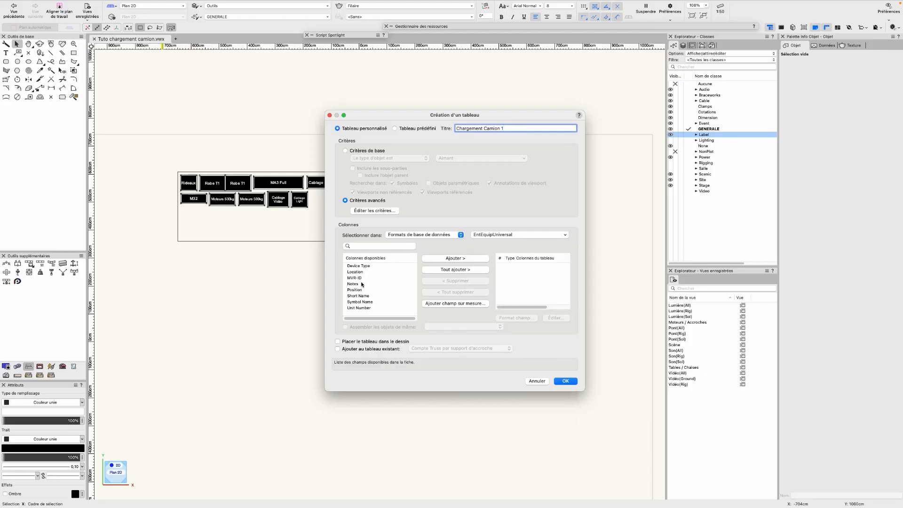
left_click(361, 302)
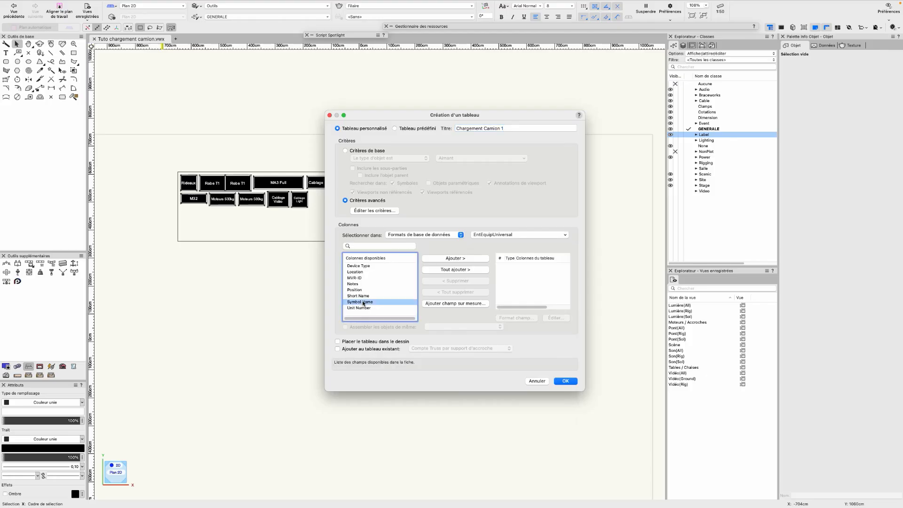
left_click(445, 258)
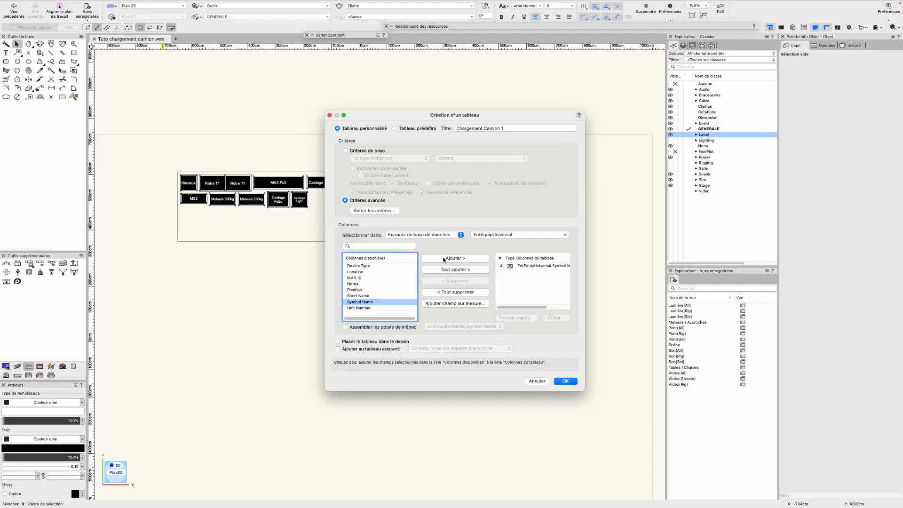
Find the general Count function and add it as the second table column.
left_click(435, 236)
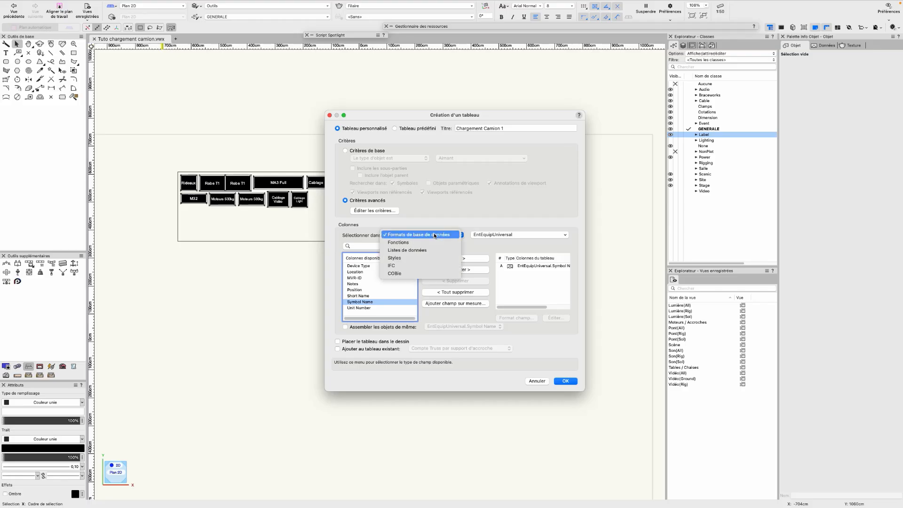
left_click(424, 244)
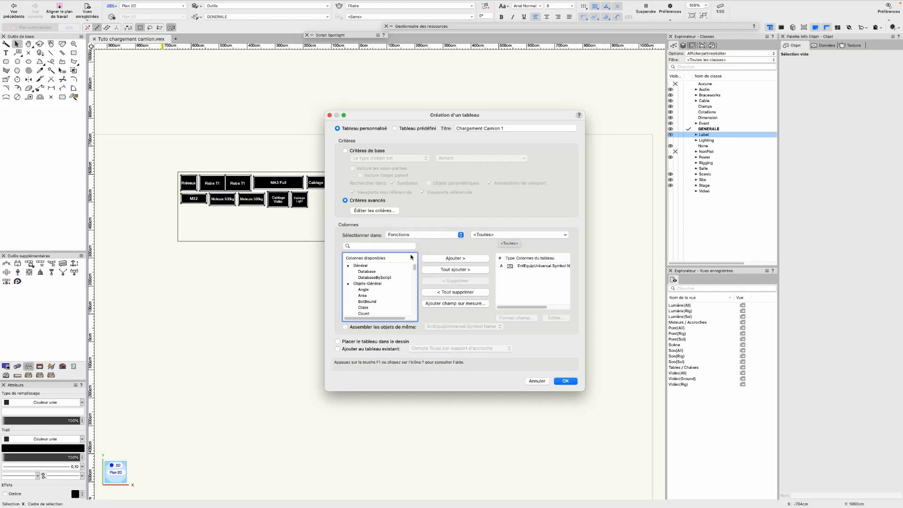
left_click(373, 245)
type("coun")
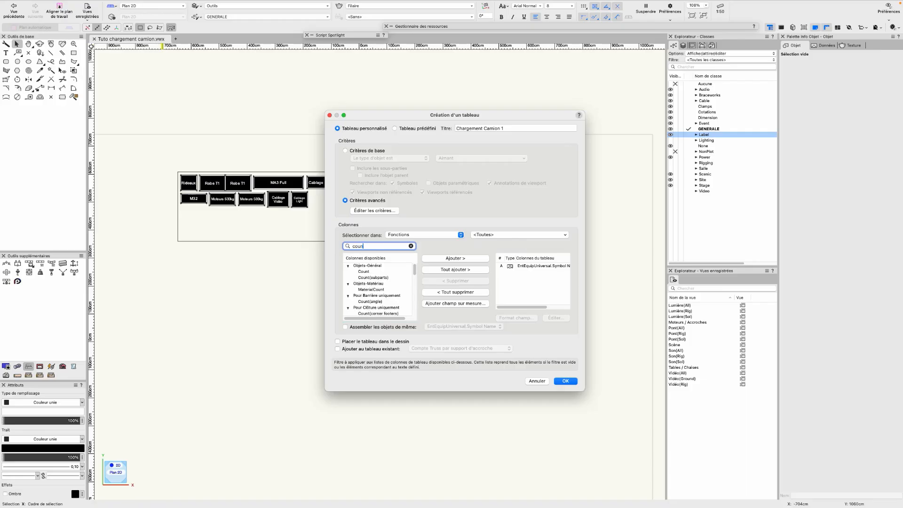
type("t")
left_click(358, 273)
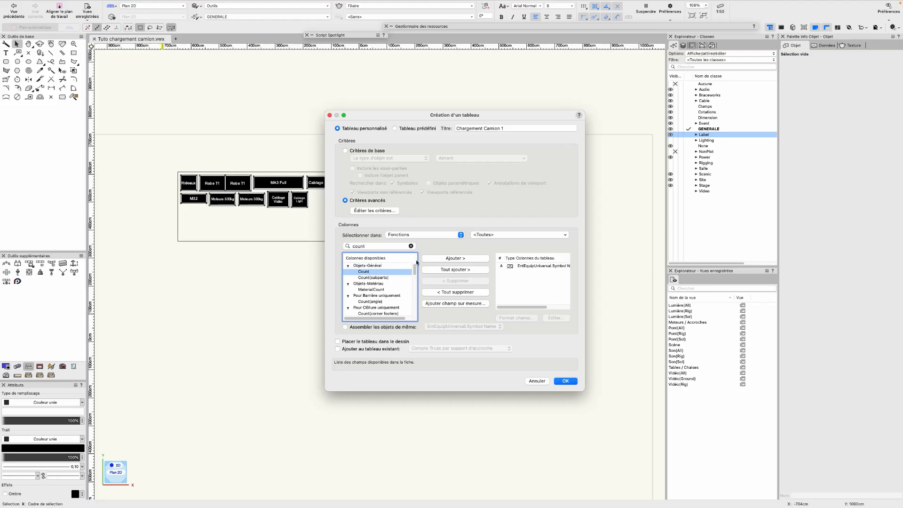
left_click(455, 259)
Create the table with placement in the drawing enabled and put it below the truck outline.
left_click(358, 343)
left_click(566, 381)
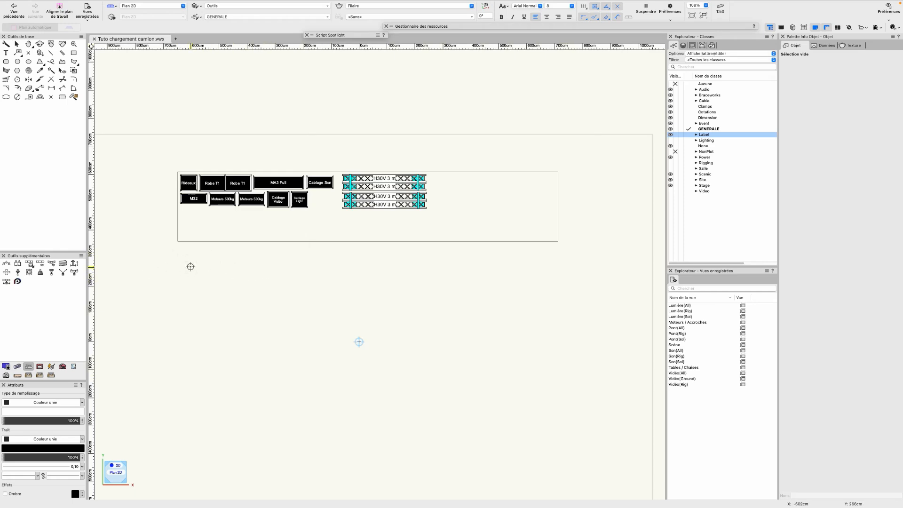
left_click(359, 342)
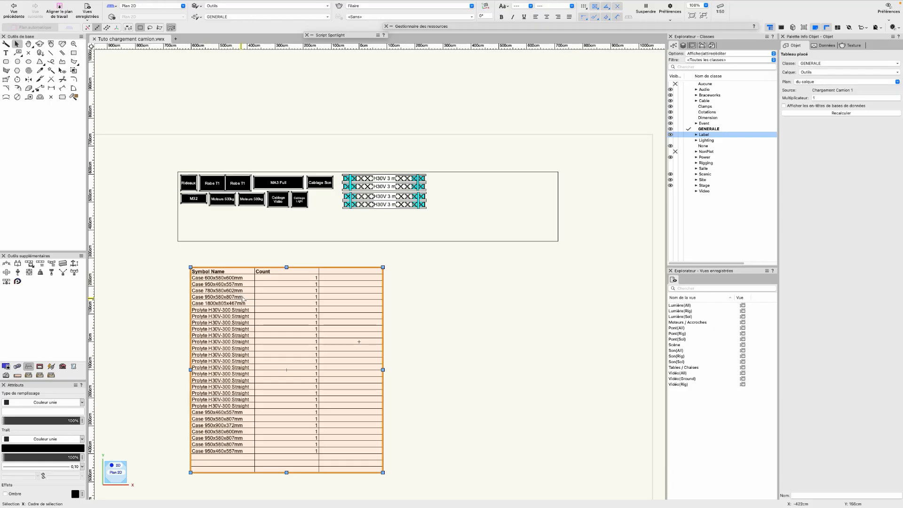
Examine the Symbol Name and Count rows of the placed table against the cases and trusses in the truck.
middle_click_drag(271, 268, 296, 243)
scroll(296, 244, "up", 1)
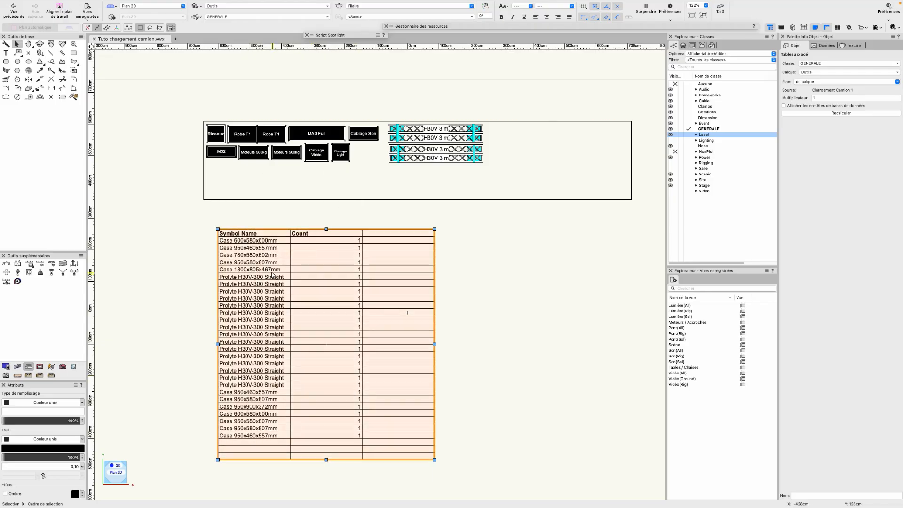
scroll(303, 277, "down", 1)
middle_click_drag(303, 276, 355, 280)
left_click_drag(355, 280, 358, 282)
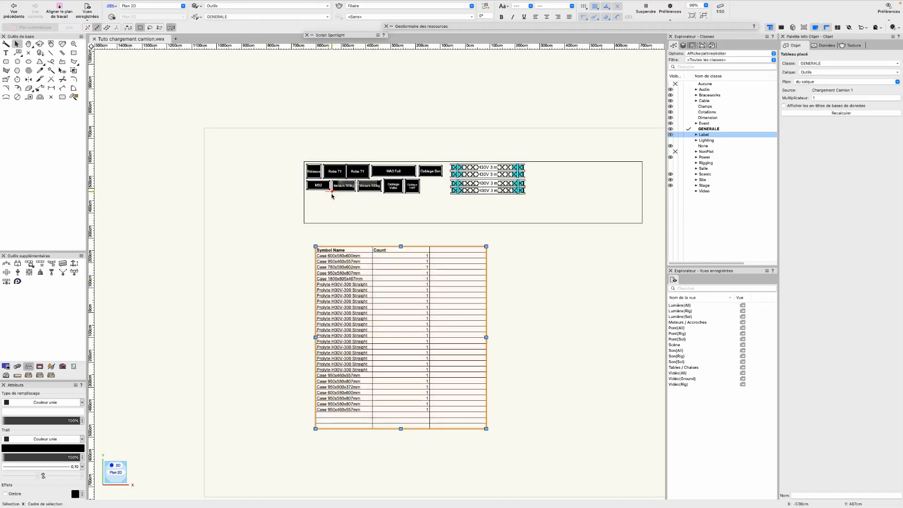
scroll(332, 194, "up", 1)
scroll(312, 194, "up", 1)
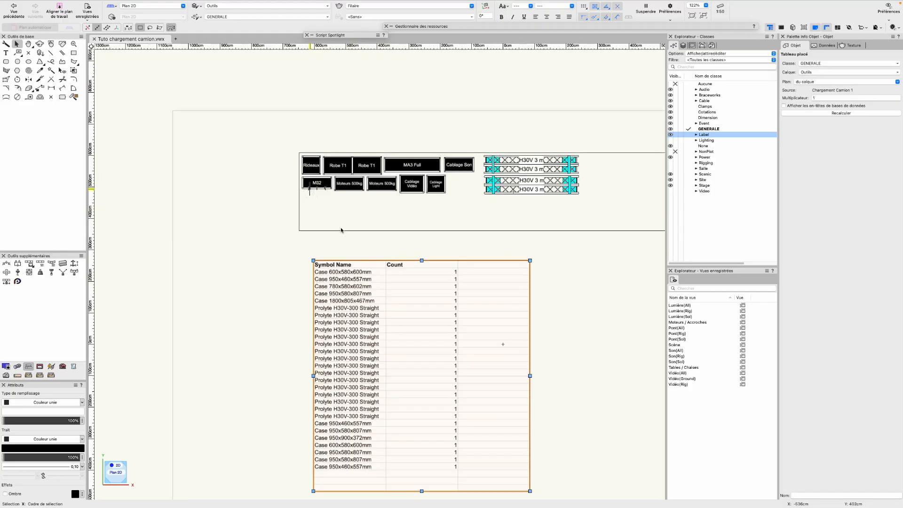
middle_click_drag(344, 233, 292, 201)
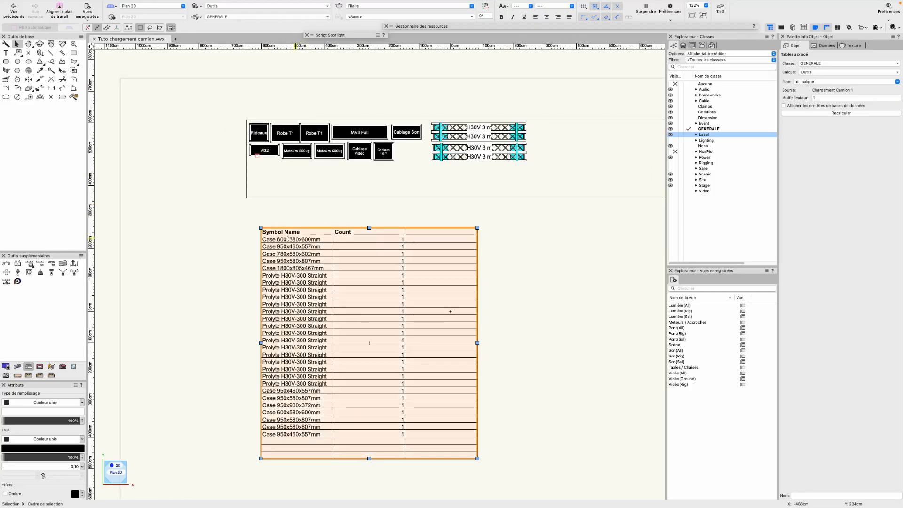
Inspect the EntEquipUniversal record data attached to the Moteurs 500kg case next to Cablage Vidéo.
left_click(331, 151)
scroll(330, 151, "up", 2)
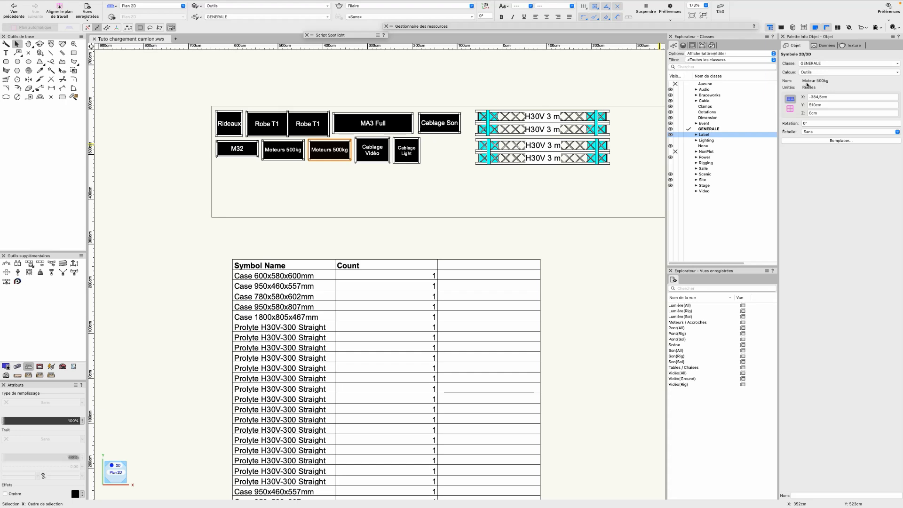
left_click(826, 45)
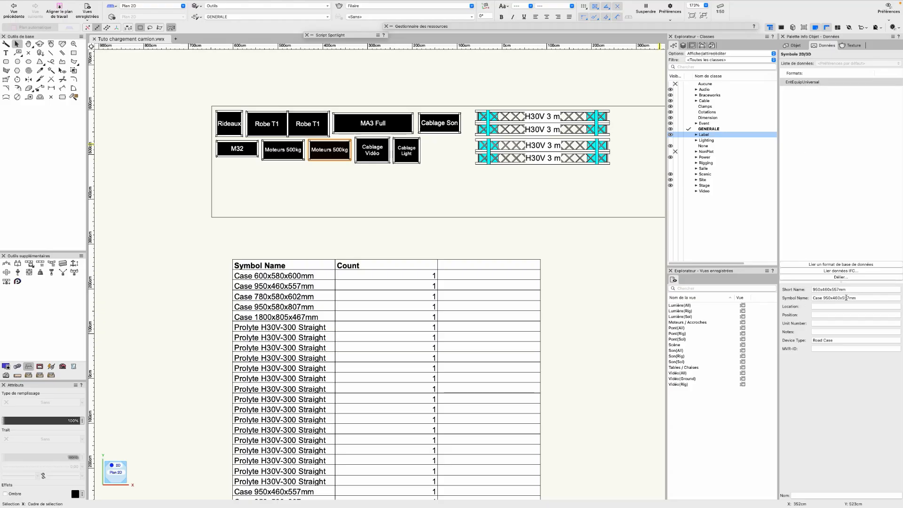
Search all resource libraries for "case" and browse the flight case symbols named by dimensions.
left_click(606, 26)
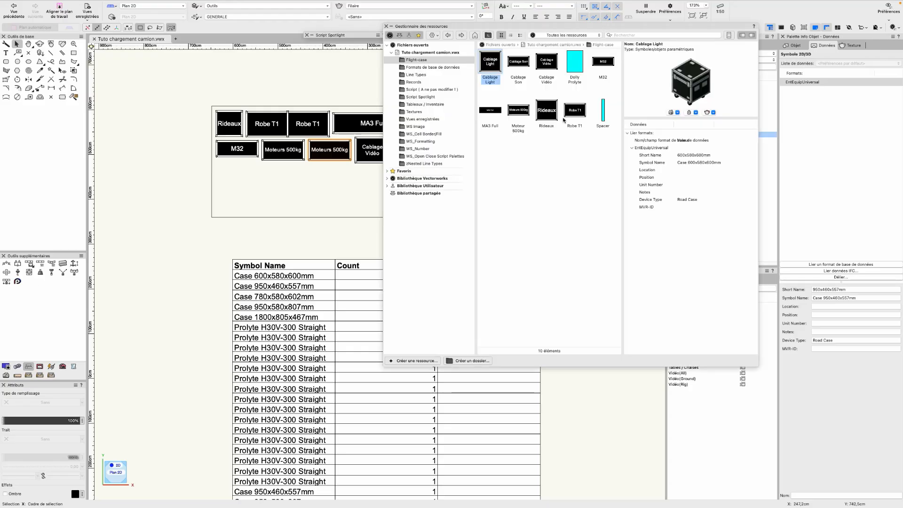
left_click(610, 35)
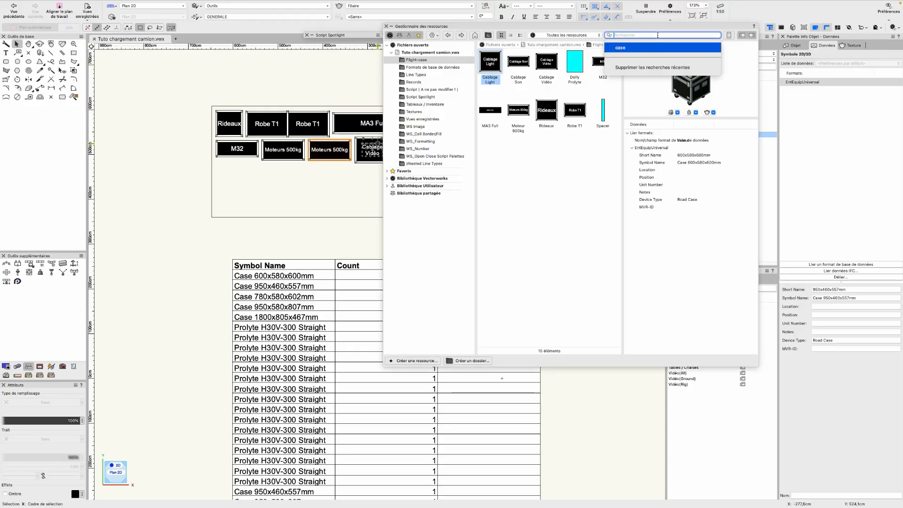
left_click(638, 47)
scroll(548, 262, "down", 5)
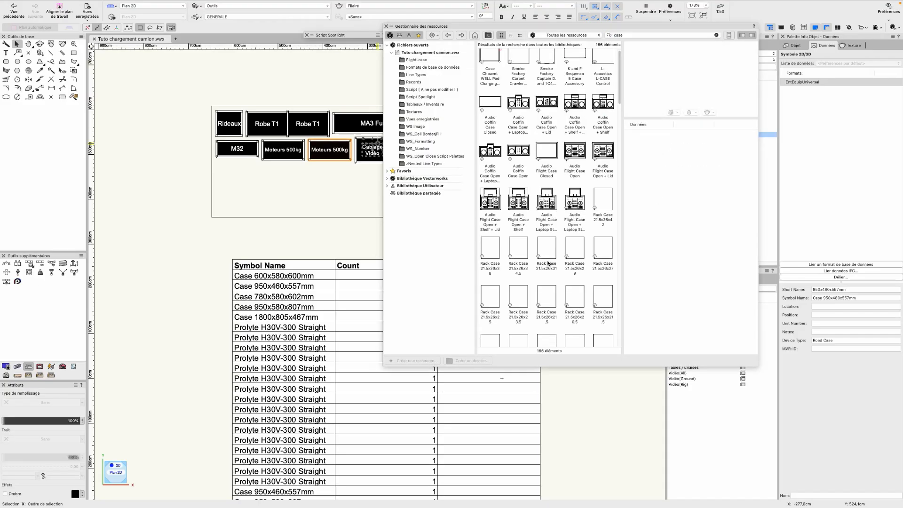
scroll(548, 262, "down", 5)
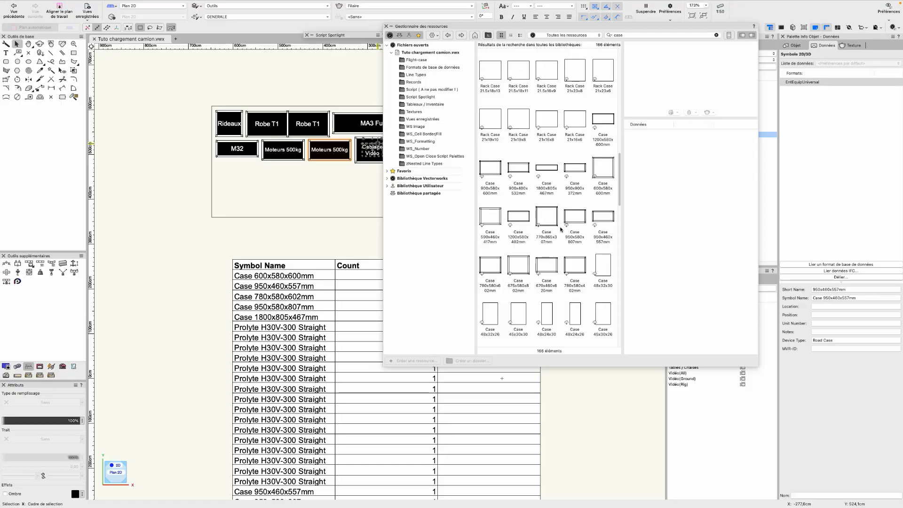
left_click(547, 182)
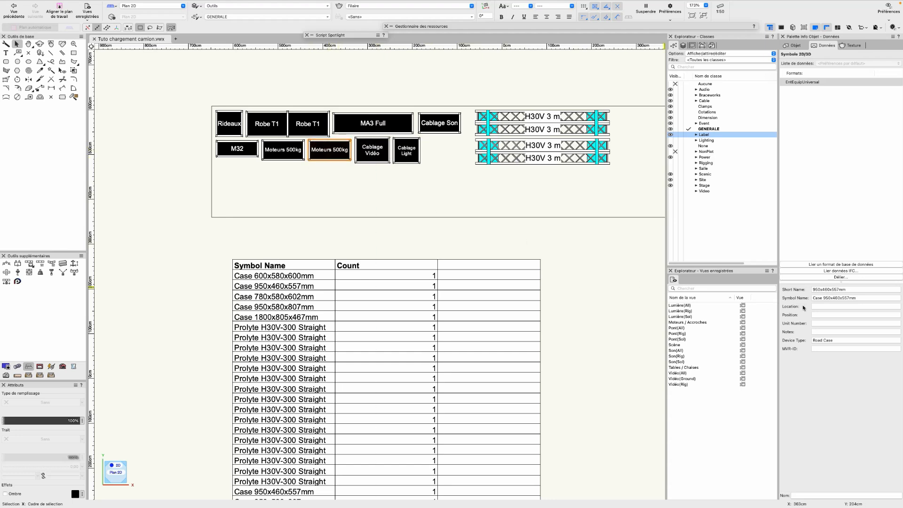
Set the Symbol Name record field of the selected Moteurs 500kg case to "Moteur 500kg".
left_click(857, 297)
type("Moteur 500kg")
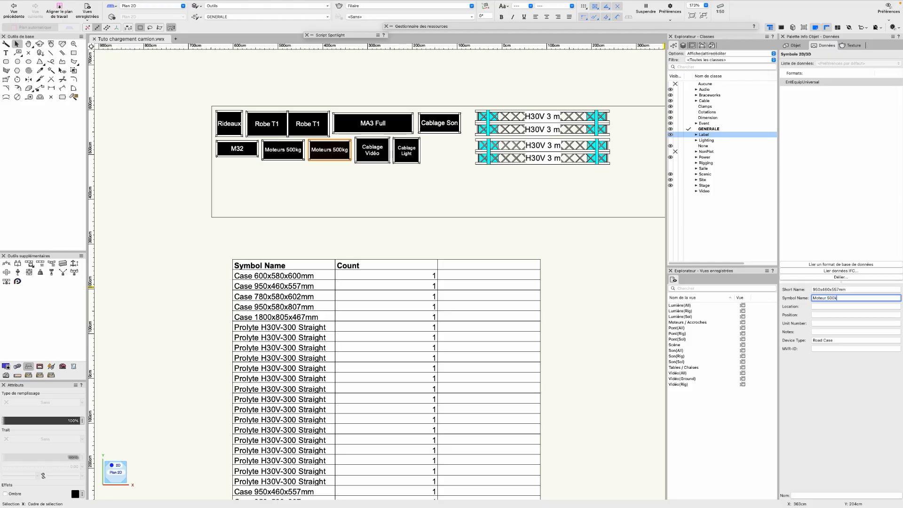
left_click(631, 248)
left_click(314, 157)
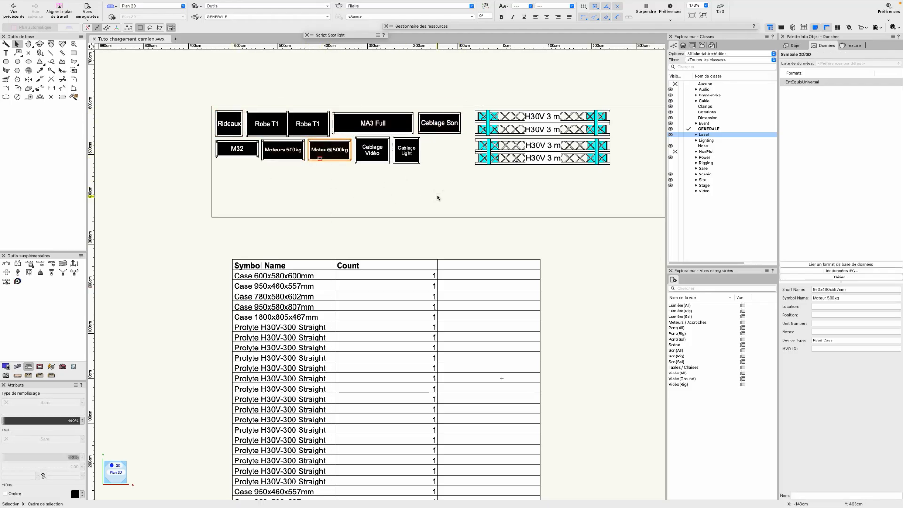
scroll(438, 198, "down", 2)
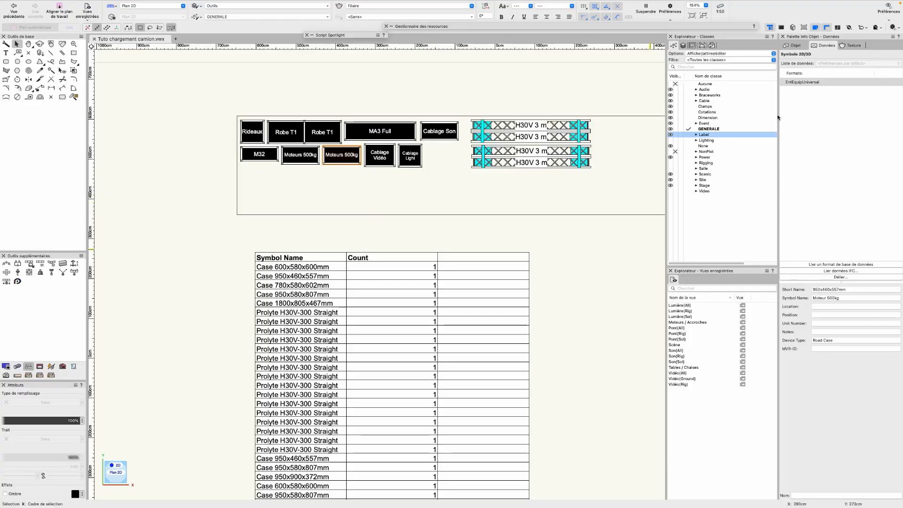
Open the data manager (Gestionnaire des données) for the document's symbol definitions.
left_click(794, 45)
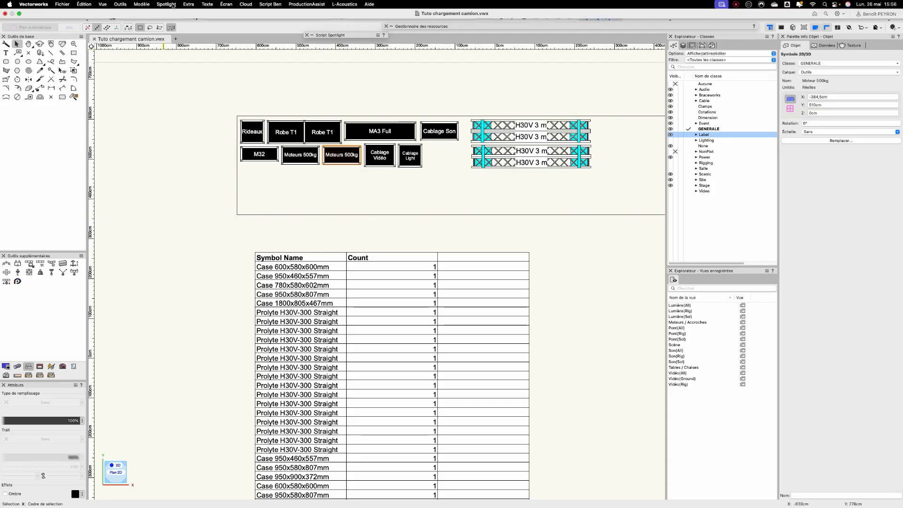
left_click(165, 4)
mouse_move(188, 4)
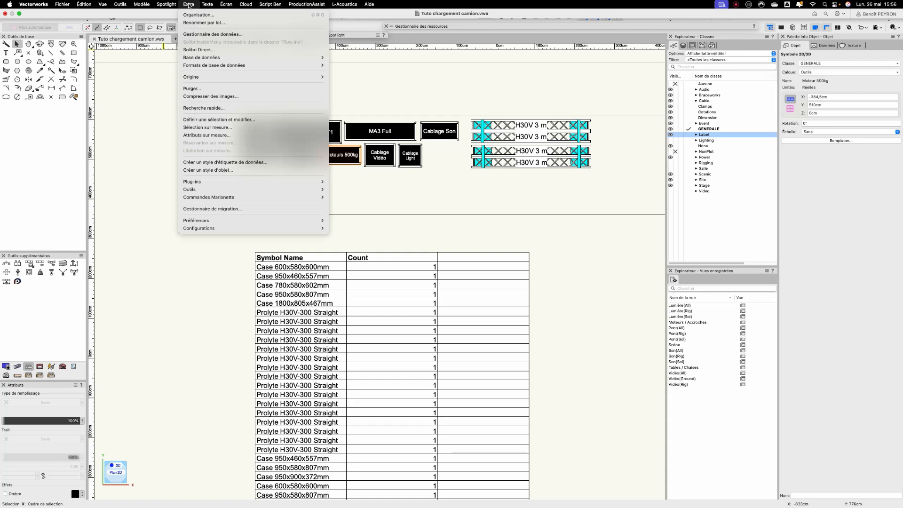
left_click(244, 35)
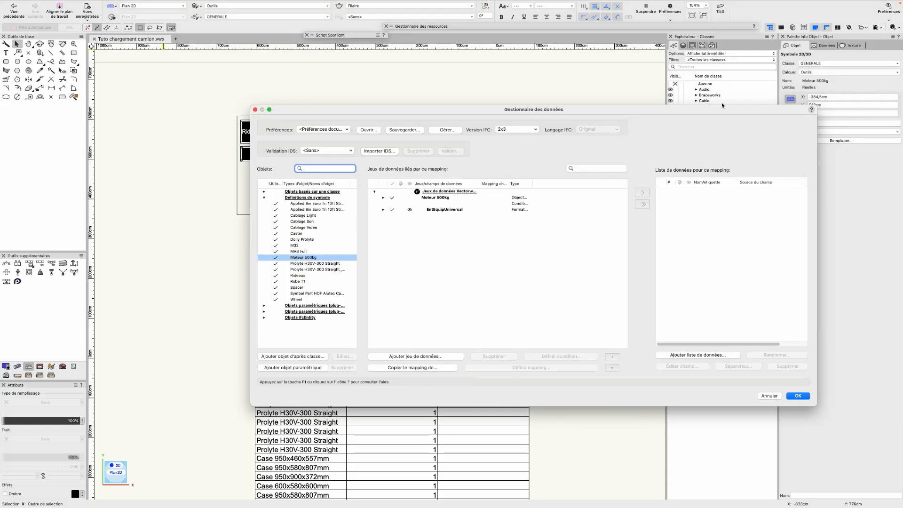
left_click_drag(716, 107, 680, 97)
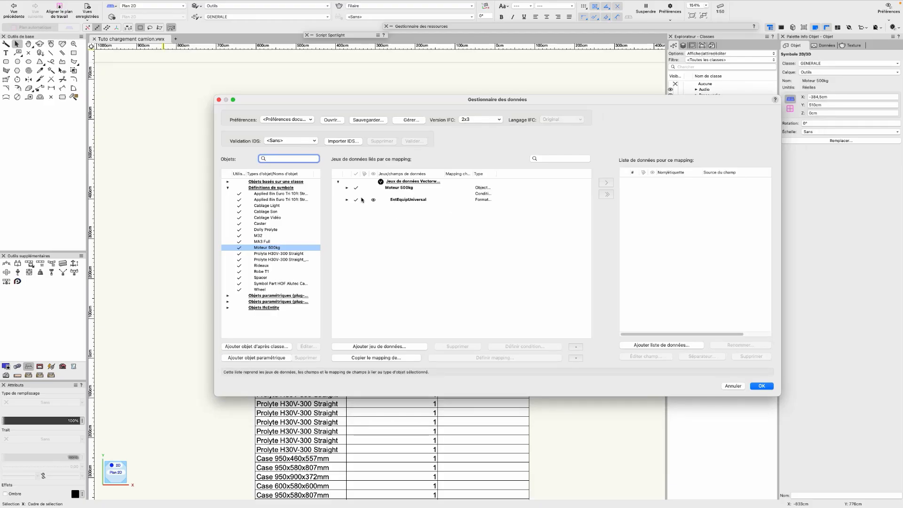
Select the symbol definitions Cablage Light, Cablage Son, Cablage Vidéo, M32, MA3 Full, Moteur 500kg, Rideaux and Robe T1 together.
left_click(262, 205)
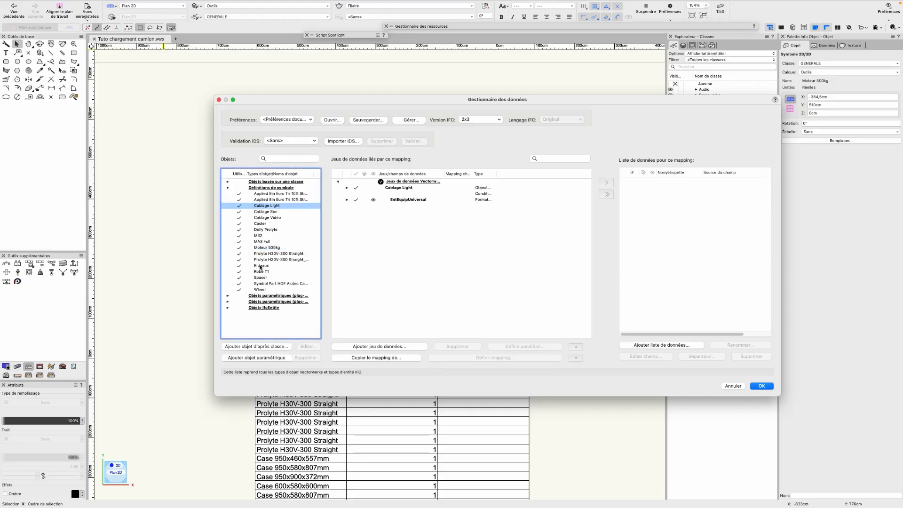
left_click(276, 212, "shift")
left_click(277, 219, "shift")
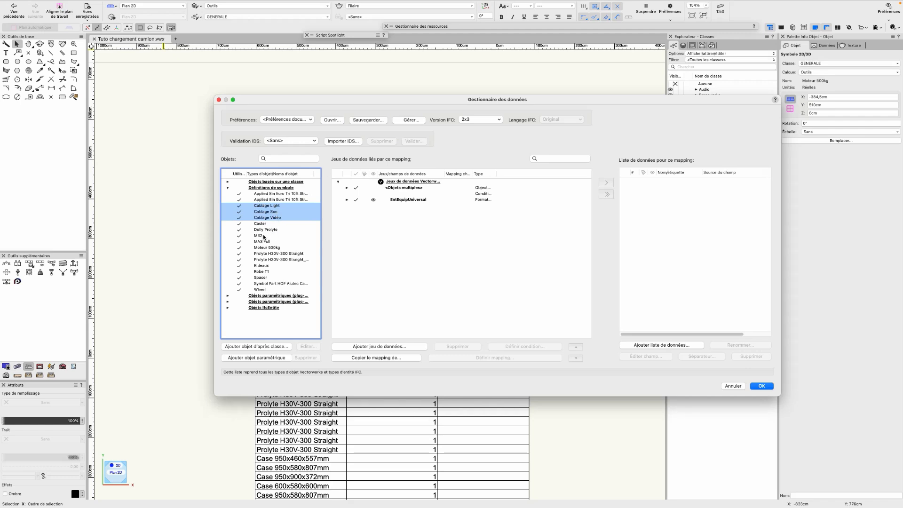
left_click(263, 236, "super")
left_click(271, 244, "super")
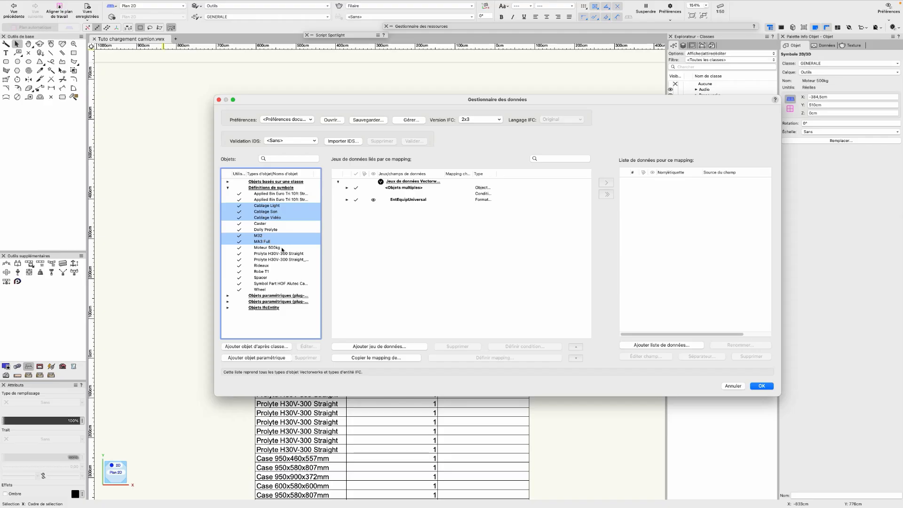
left_click(281, 248, "super")
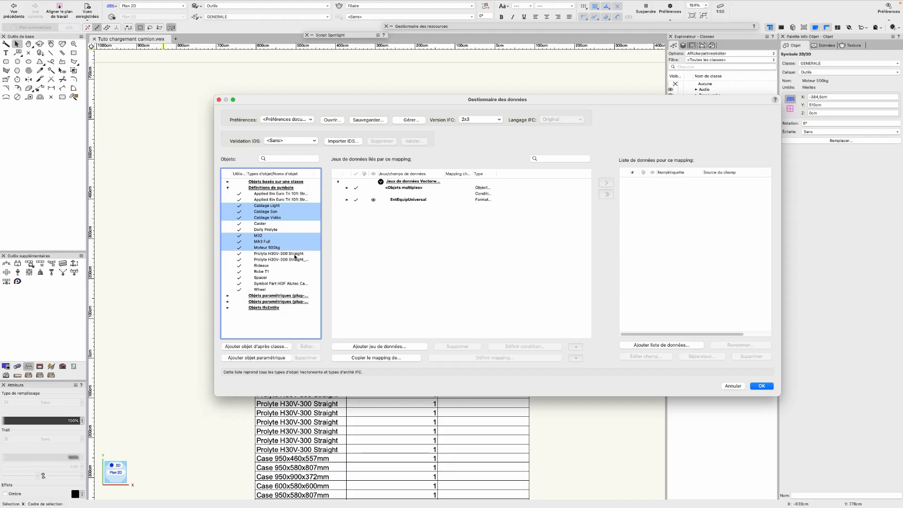
left_click(266, 267, "super")
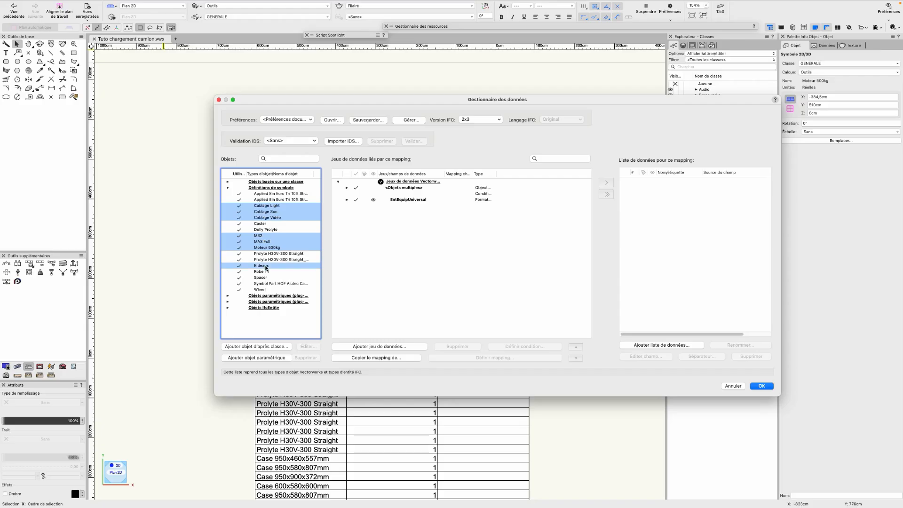
left_click(265, 272, "super")
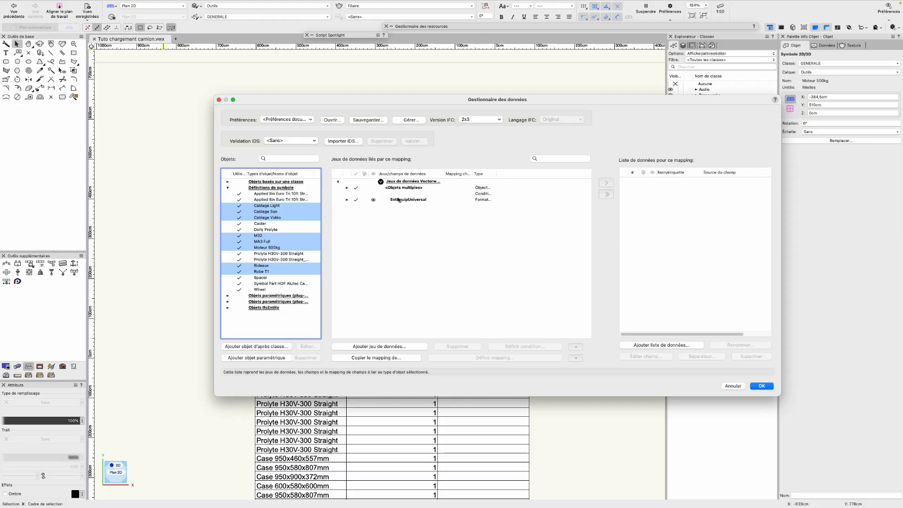
Expand the EntEquipUniversal record and open the mapping definition for its Symbol Name field.
left_click(347, 200)
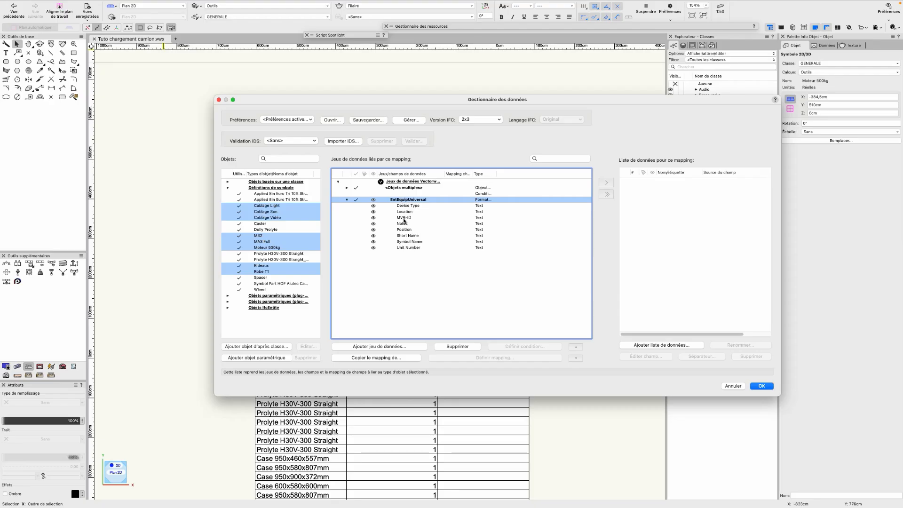
left_click(417, 242)
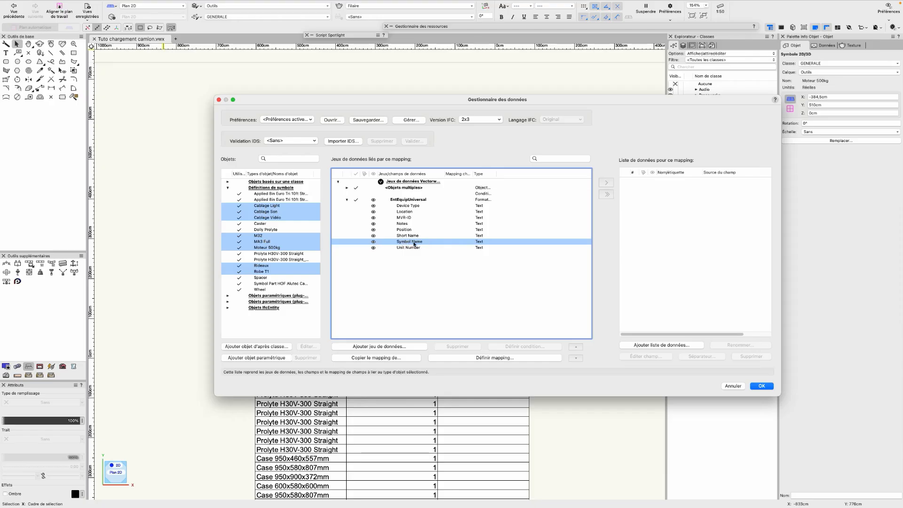
left_click(497, 359)
left_click_drag(304, 150, 680, 170)
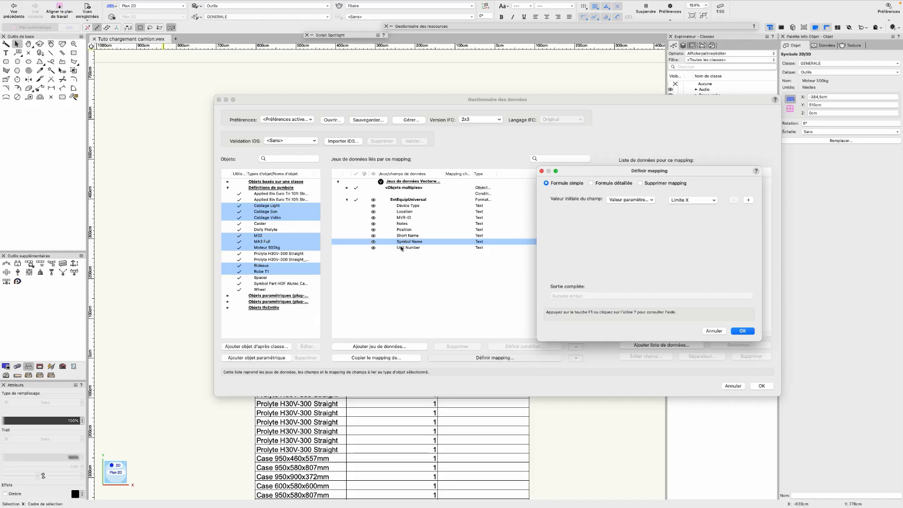
Map the Symbol Name field to the SymbolName function with a detailed formula and apply the data manager changes.
left_click(616, 183)
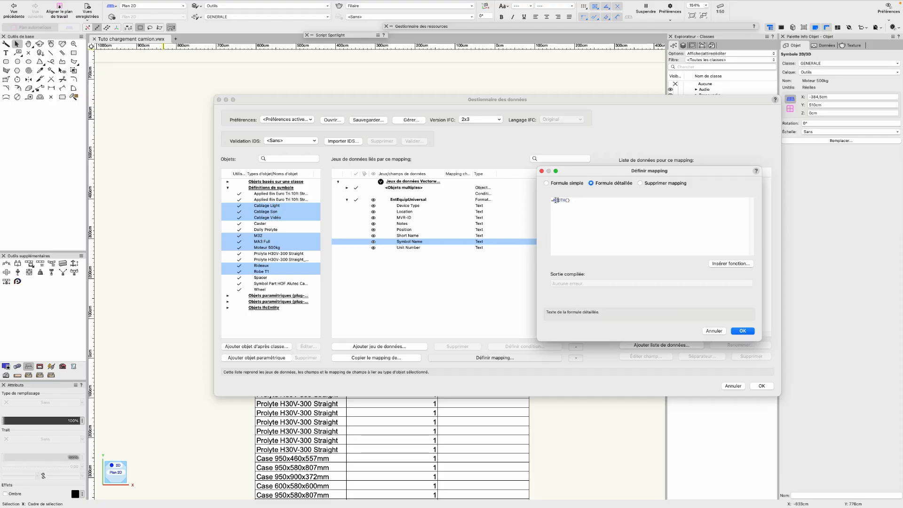
left_click_drag(554, 201, 599, 203)
key("BackSpace")
type("sym")
left_click(574, 210)
double_click(580, 212)
left_click(742, 331)
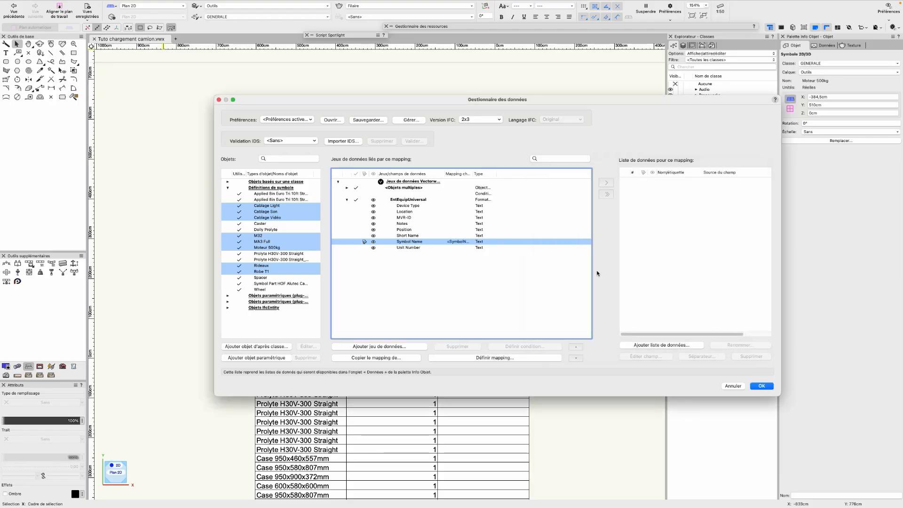
mouse_move(472, 173)
left_mouse_down()
mouse_move(500, 174)
mouse_move(481, 175)
left_mouse_up()
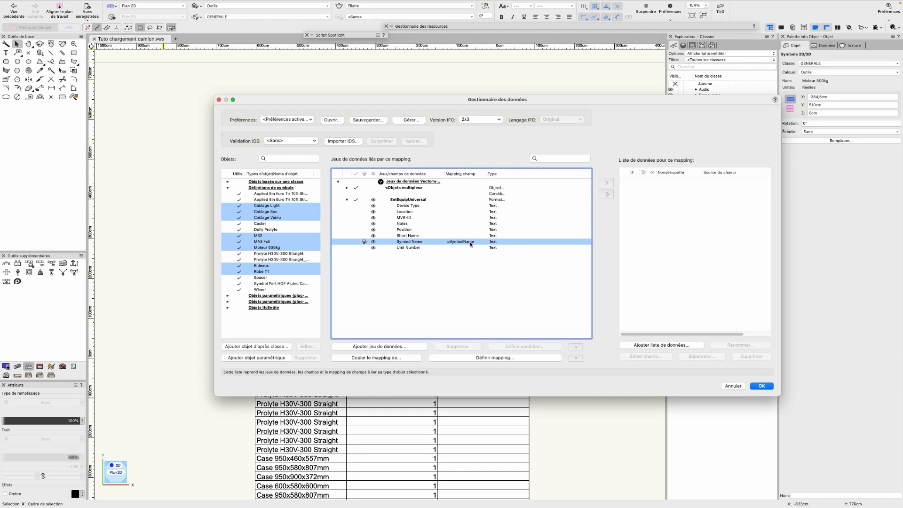
left_click(761, 386)
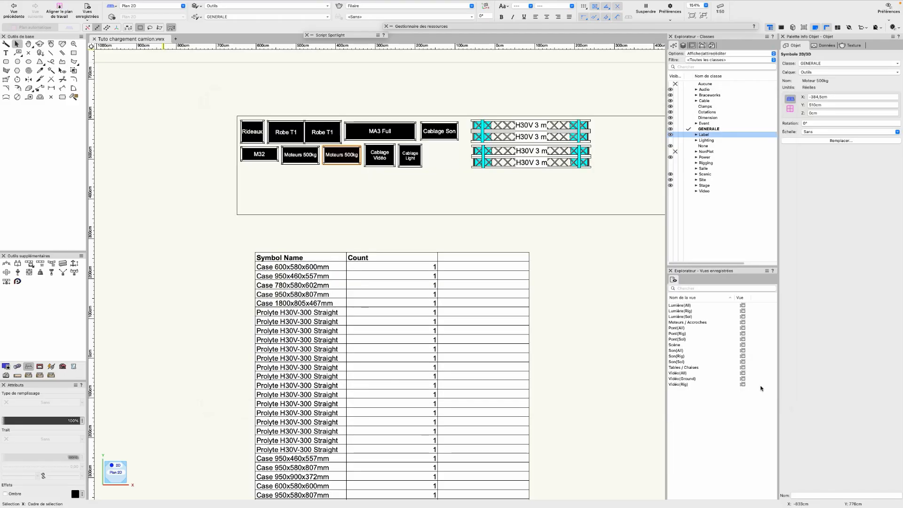
Check the Symbol Name record data of the Moteurs 500kg, Cablage Vidéo, Cablage Son and MA3 Full cases.
left_click(454, 188)
left_click(337, 152)
left_click(825, 45)
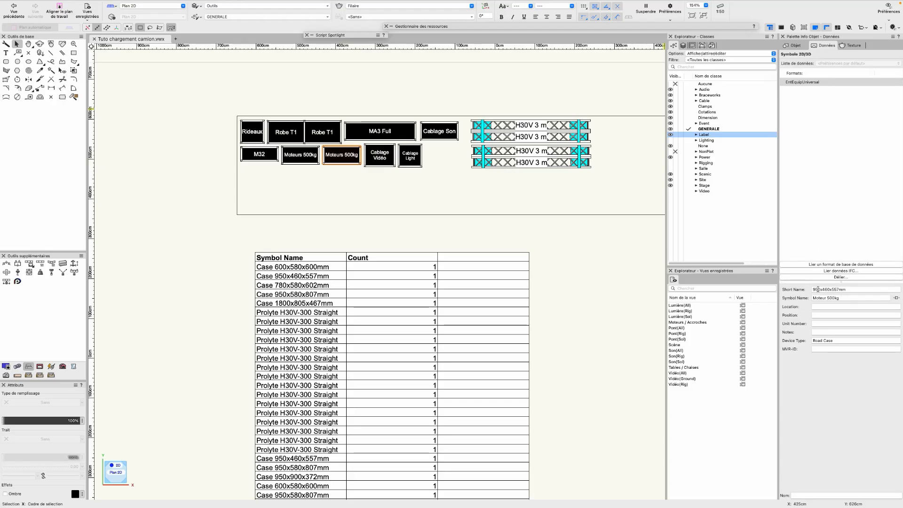
left_click(382, 157)
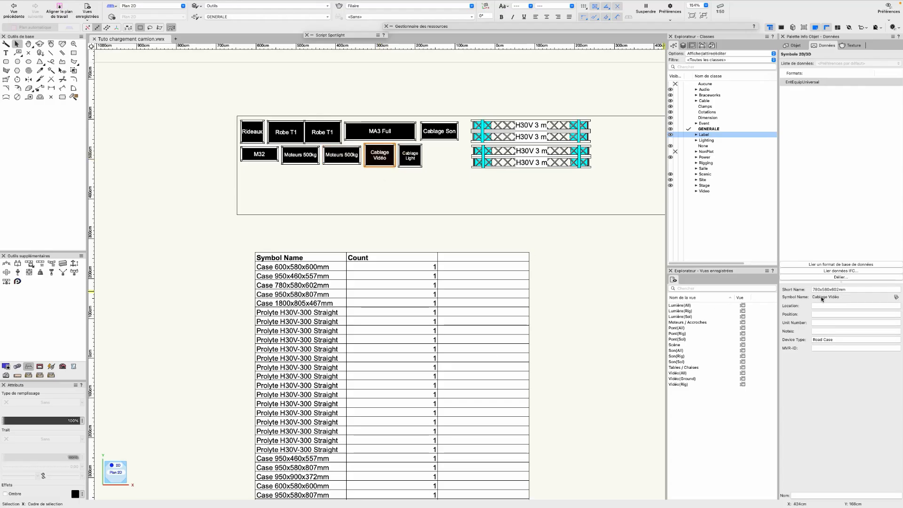
left_click(429, 124)
left_click(395, 126)
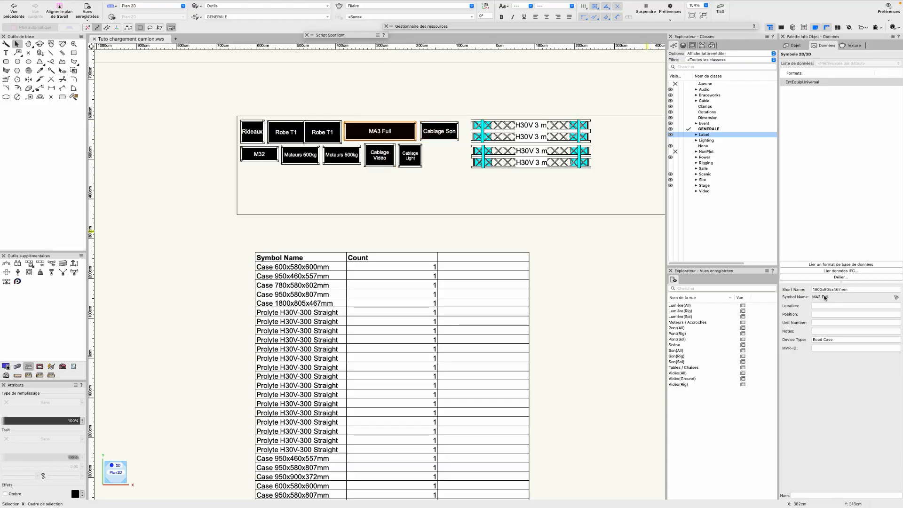
Recalculate the placed Chargement Camion 1 table below the truck.
scroll(448, 339, "down", 1)
middle_click_drag(447, 339, 464, 255)
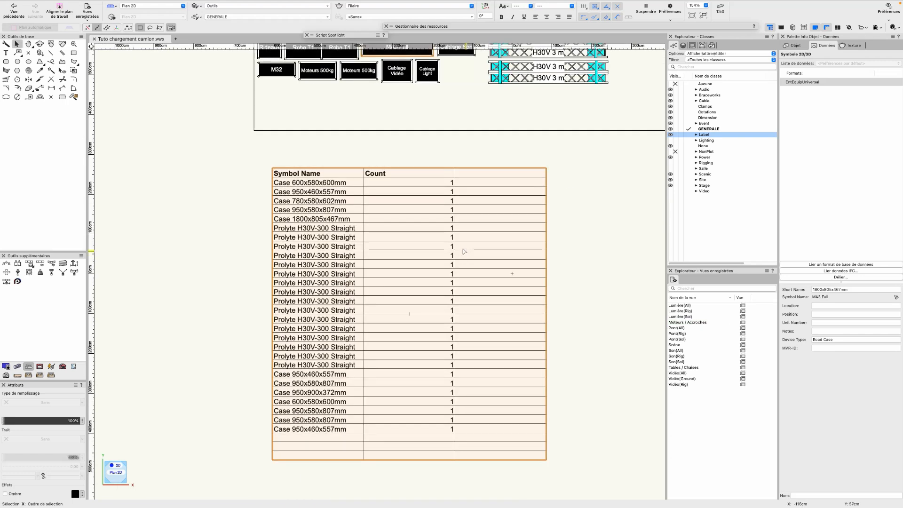
left_click(329, 192)
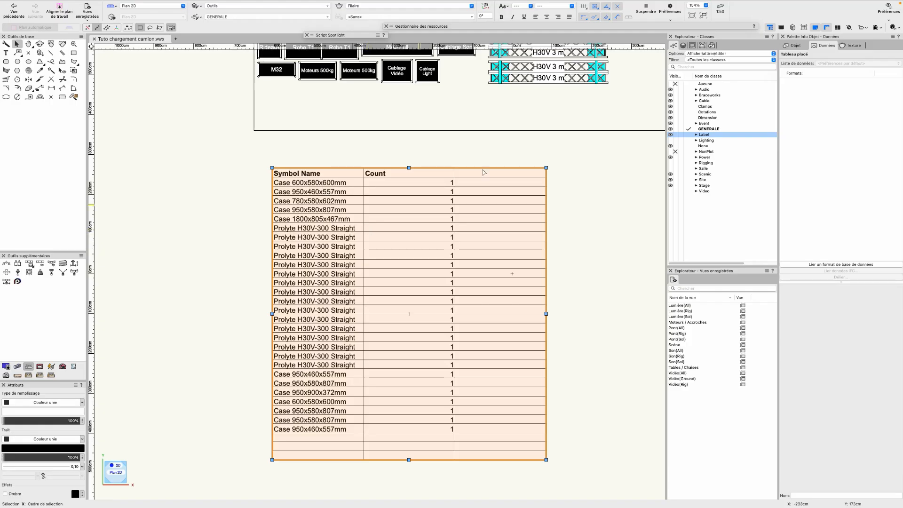
left_click(795, 45)
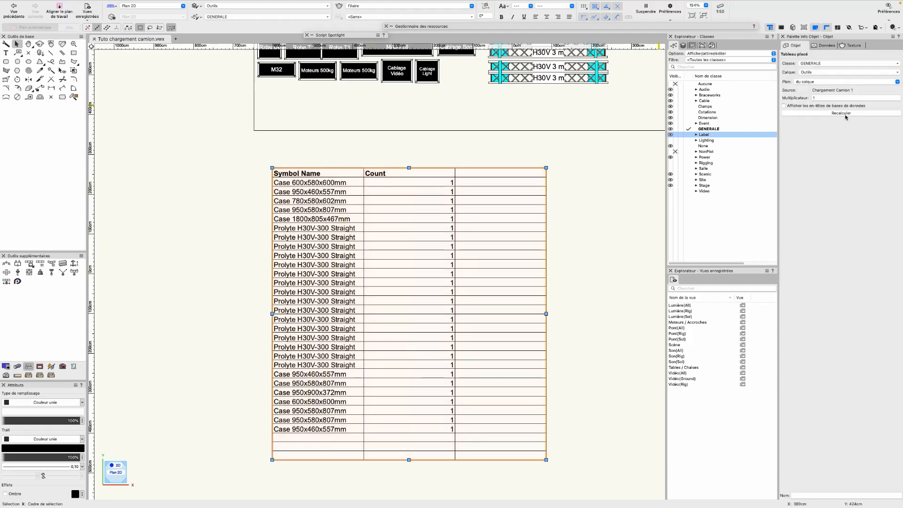
left_click(845, 115)
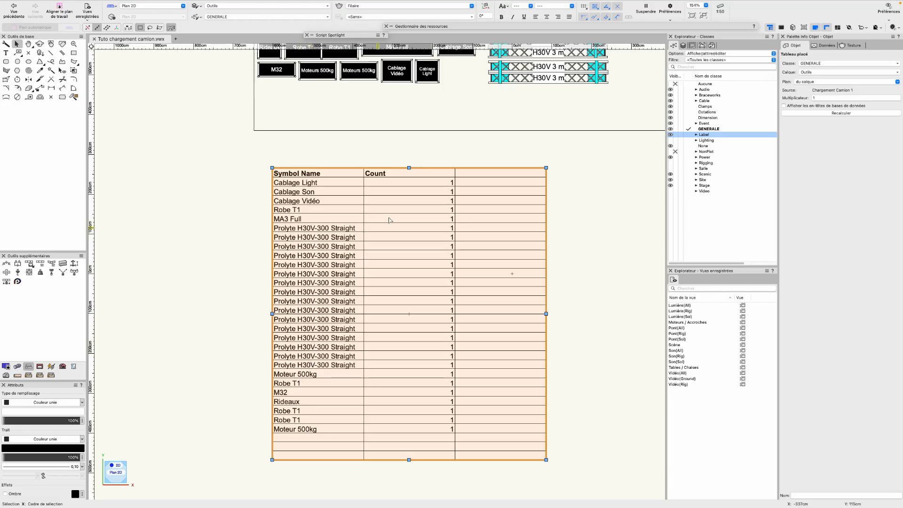
Open the Chargement Camion 1 table for editing, enlarge its window and set its zoom to 250%.
double_click(391, 219)
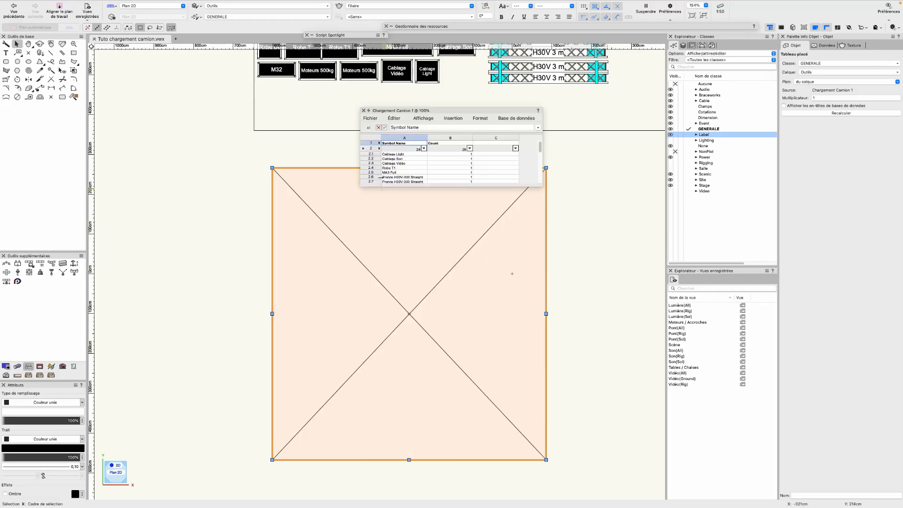
left_click_drag(541, 188, 636, 365)
left_click(429, 119)
mouse_move(466, 143)
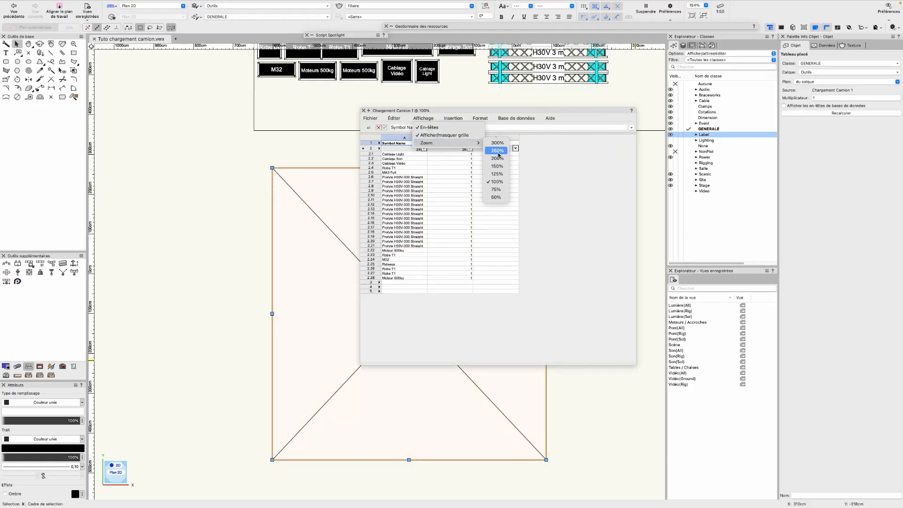
left_click(498, 151)
left_click_drag(473, 108, 214, 63)
left_click_drag(374, 320, 735, 478)
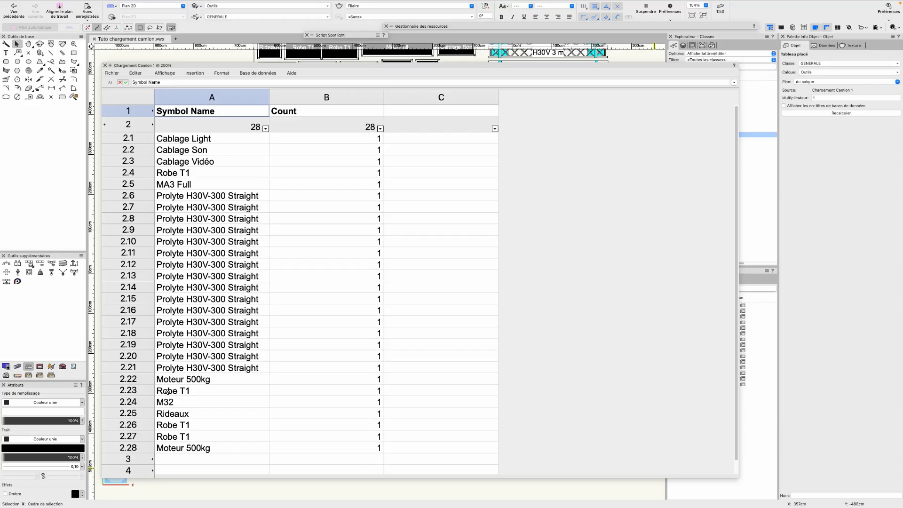
Group identical values in the Symbol Name column of the Chargement Camion 1 table and close the table window.
left_click(265, 129)
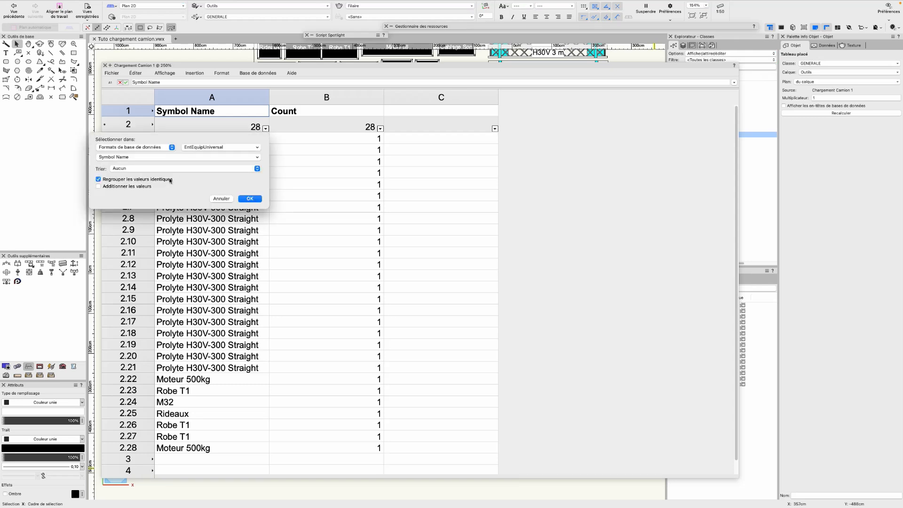
left_click(250, 198)
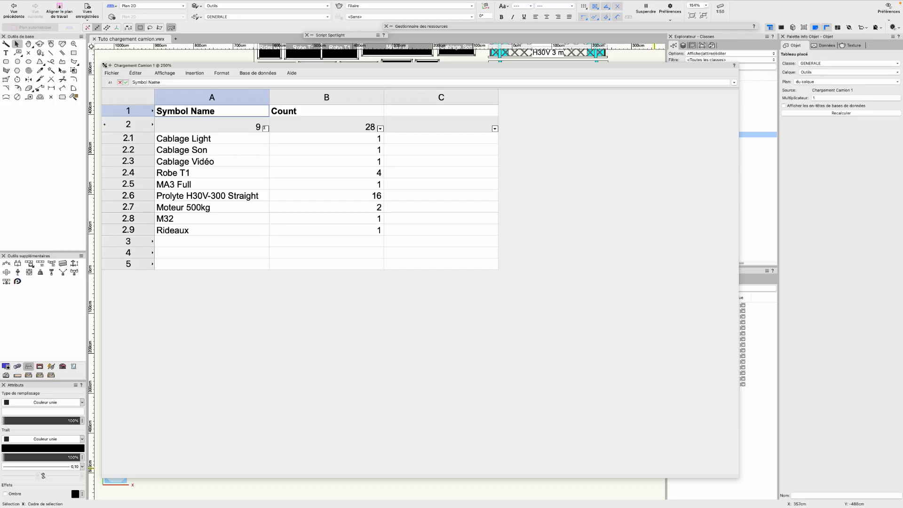
left_click(105, 66)
mouse_move(328, 167)
middle_mouse_down()
mouse_move(377, 256)
mouse_move(423, 282)
middle_mouse_up()
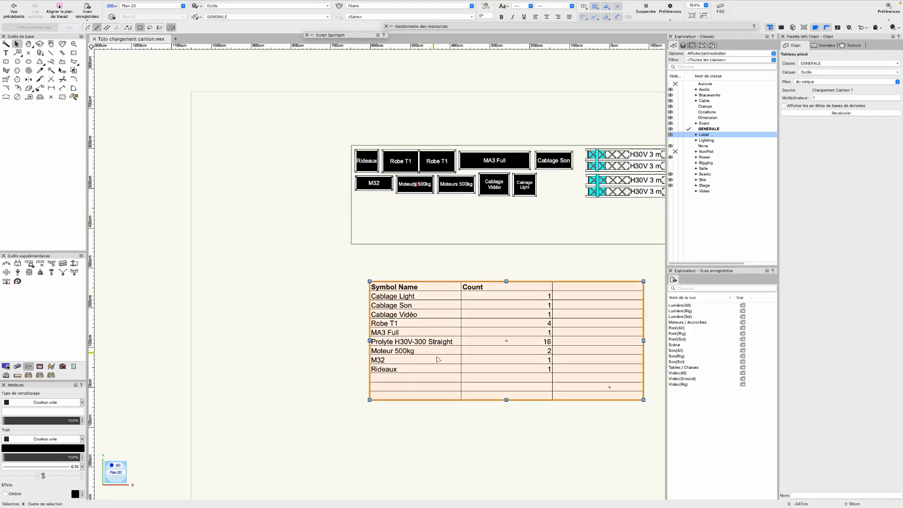
middle_click_drag(402, 267, 346, 257)
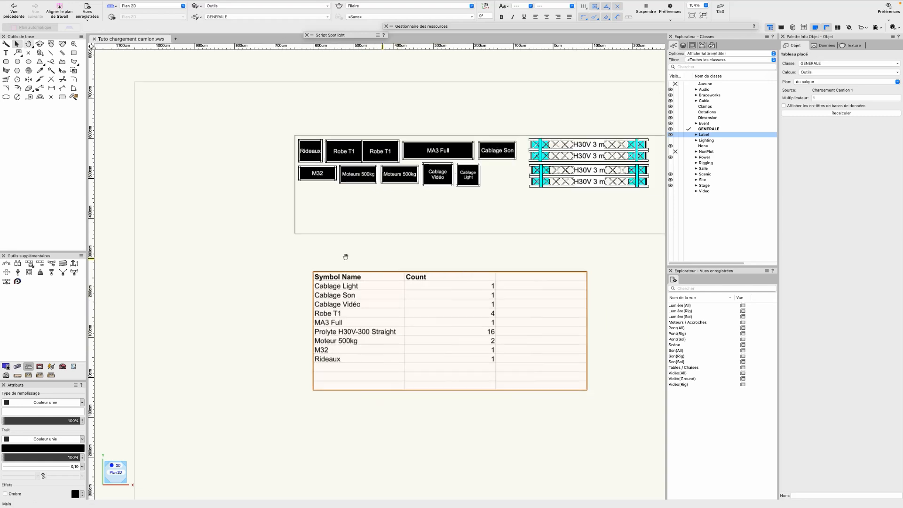
Test the table's count by moving the first Moteurs 500kg case out of the truck and back to its place.
left_click(367, 228)
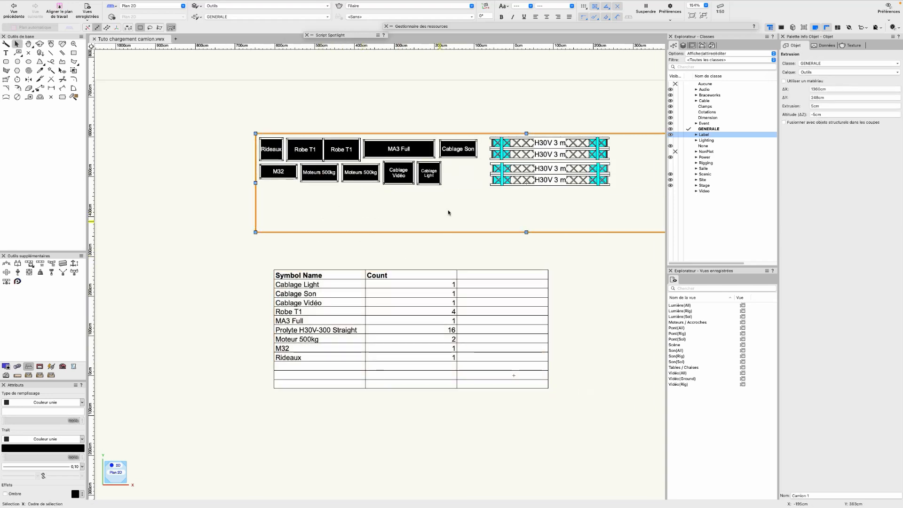
middle_click_drag(345, 257, 392, 278)
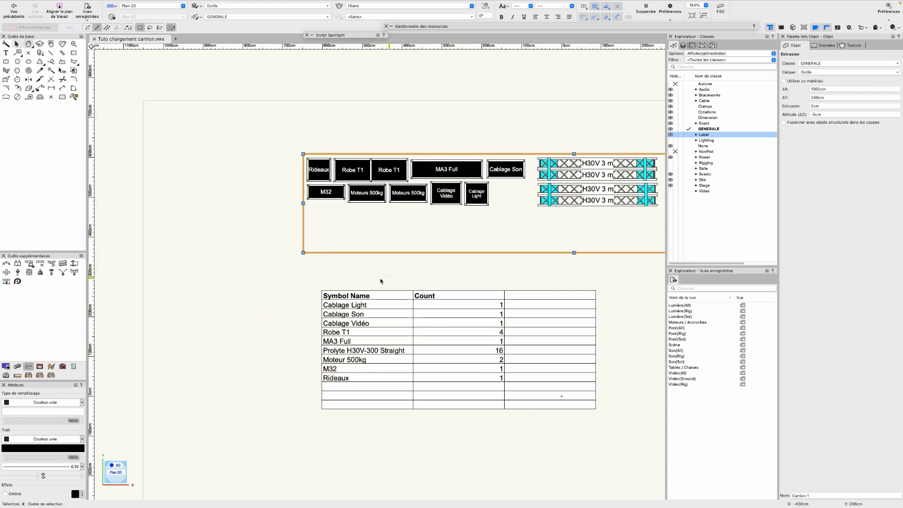
left_click(366, 198)
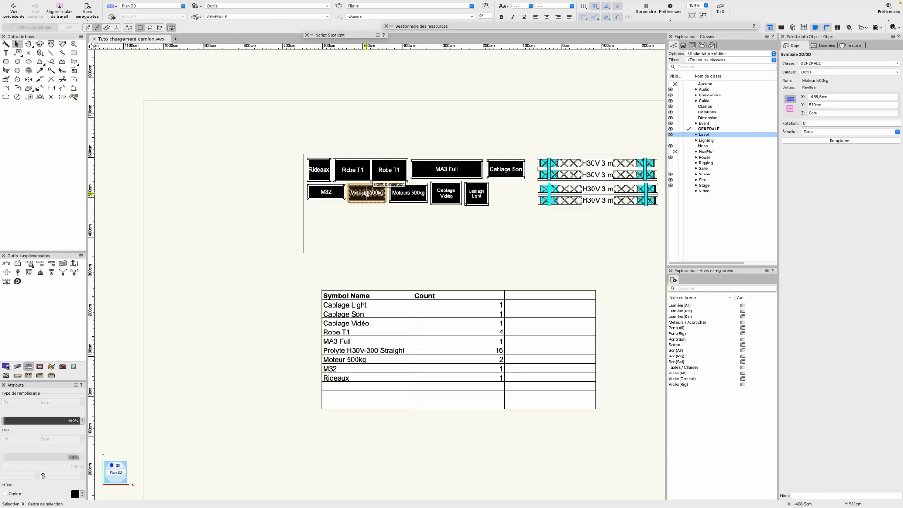
left_click_drag(367, 192, 243, 178)
left_click(337, 351)
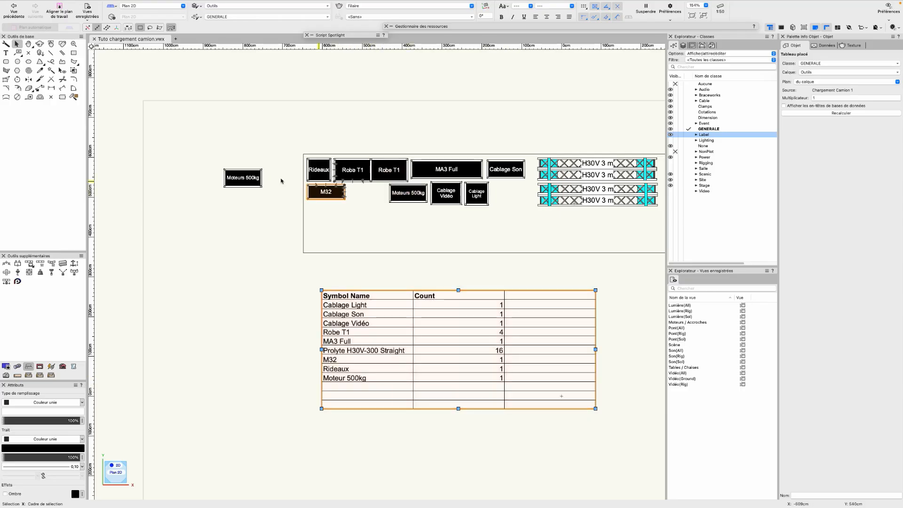
left_click_drag(242, 178, 367, 194)
left_click(453, 303)
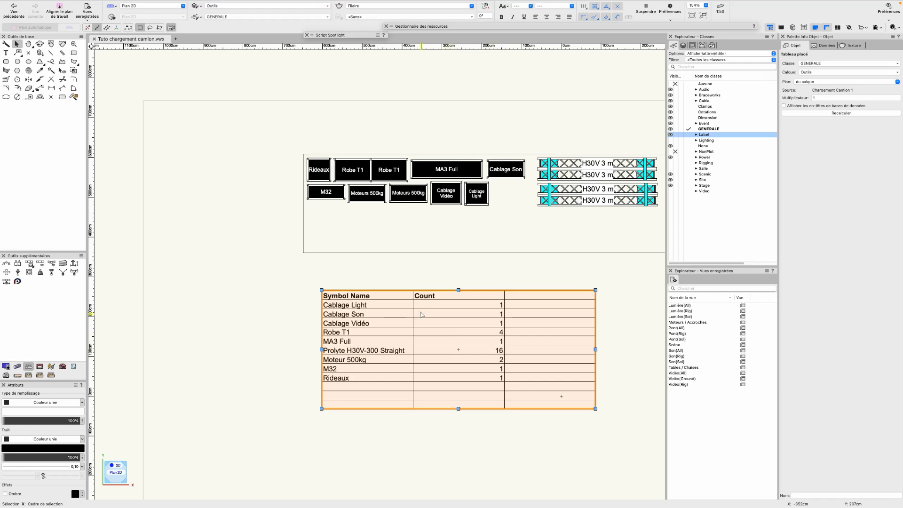
Examine the loaded truck and its table in 3D and return to the 2D plan view.
scroll(421, 314, "down", 5)
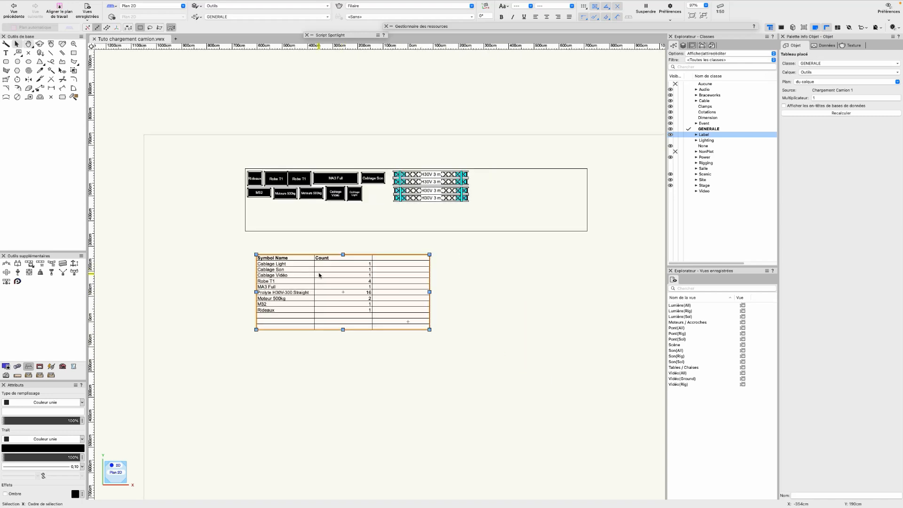
scroll(319, 276, "up", 1)
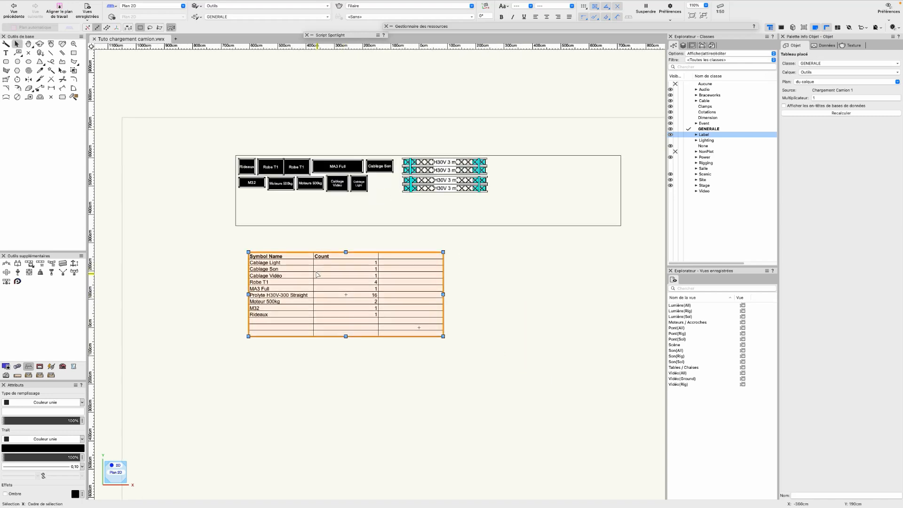
key("shift+c")
left_click_drag(467, 378, 400, 224)
key("x")
left_click(325, 290)
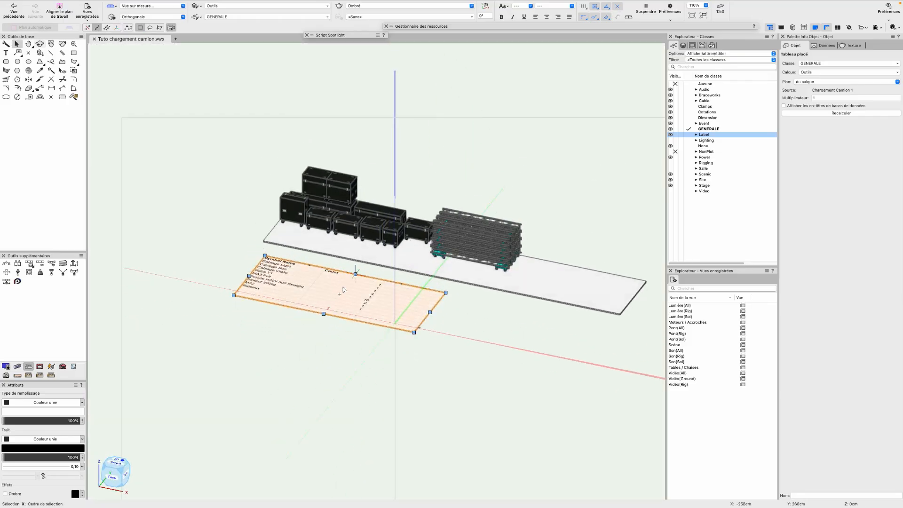
scroll(325, 291, "up", 1)
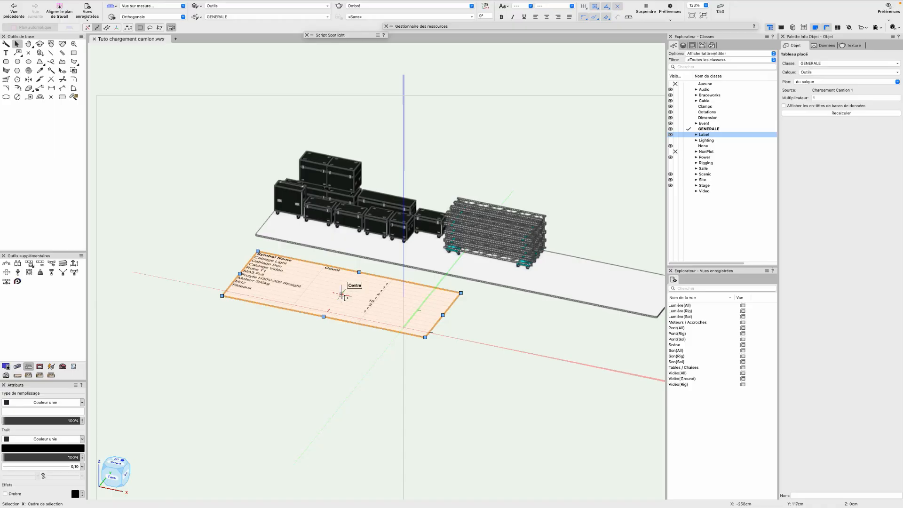
key("super+5")
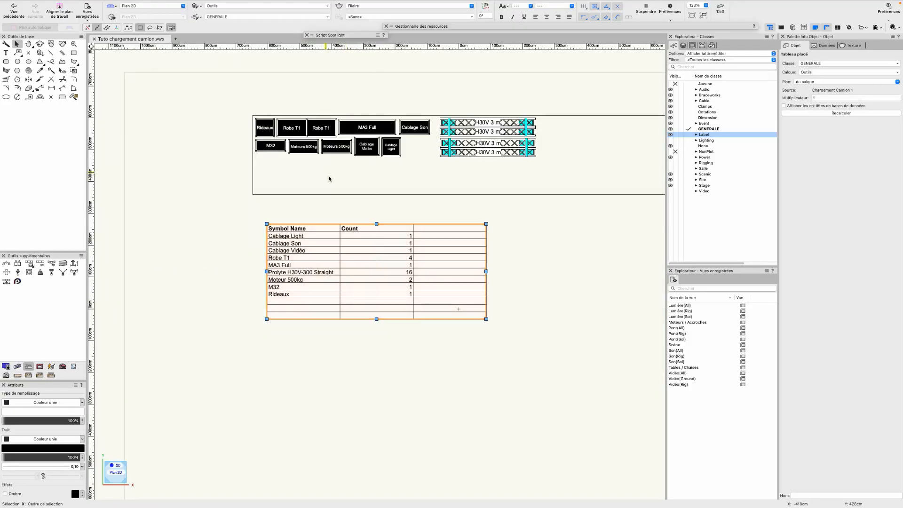
mouse_move(351, 178)
left_mouse_down()
mouse_move(269, 228)
mouse_move(304, 206)
mouse_move(341, 200)
left_mouse_up()
scroll(344, 212, "up", 2)
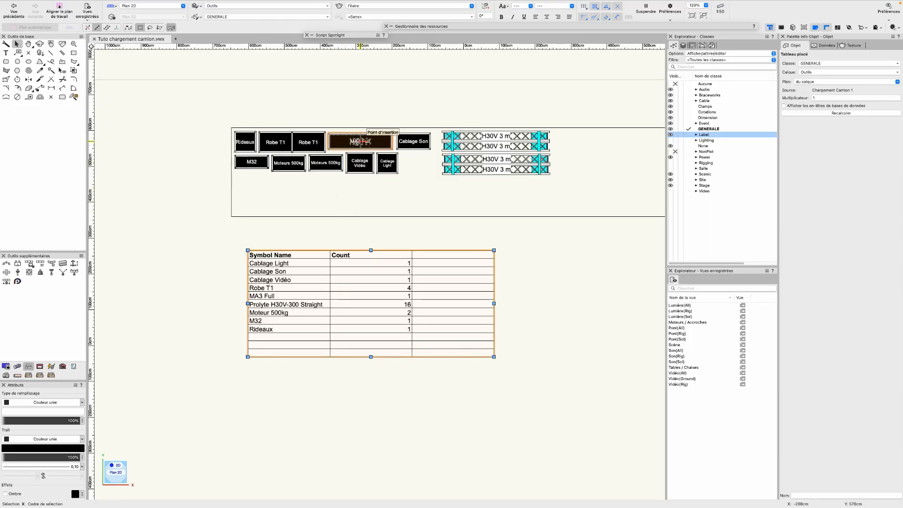
Set the Location of the MA3 Full case to Régie in its EntEquipUniversal record data.
left_click(356, 142)
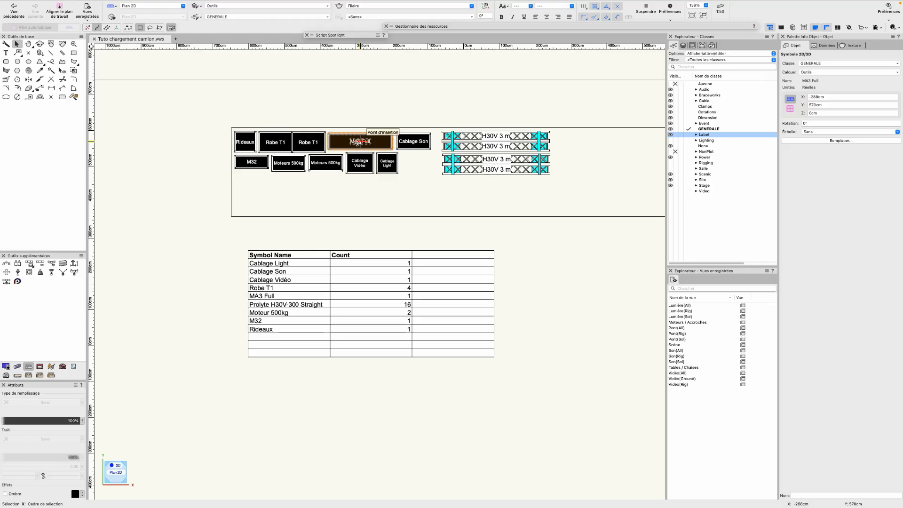
scroll(367, 165, "up", 1)
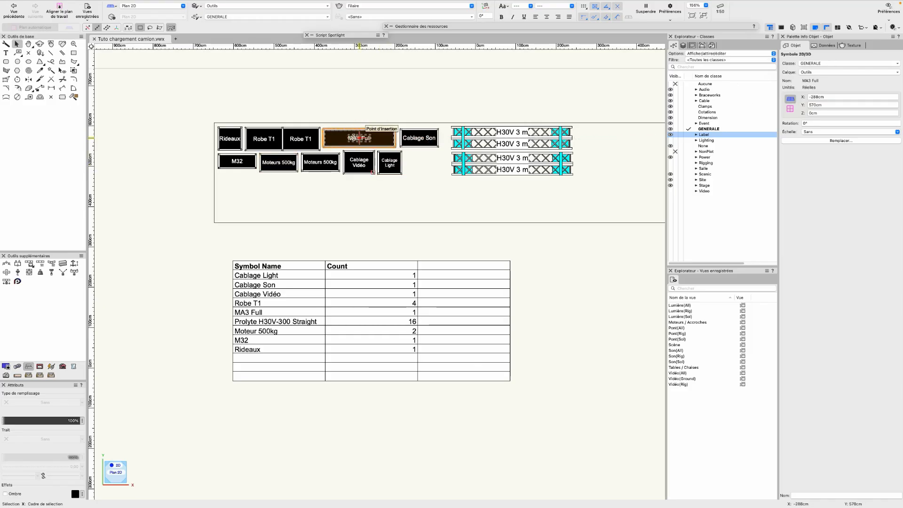
left_click(823, 46)
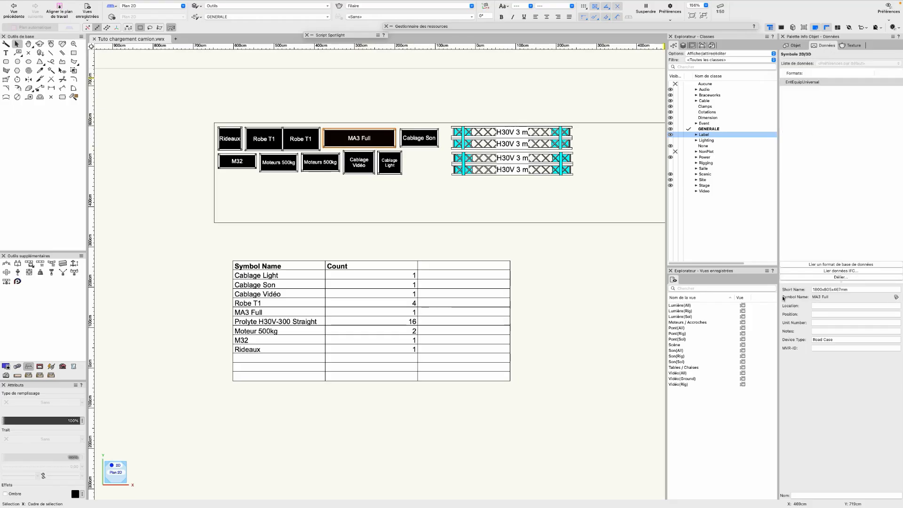
left_click(819, 306)
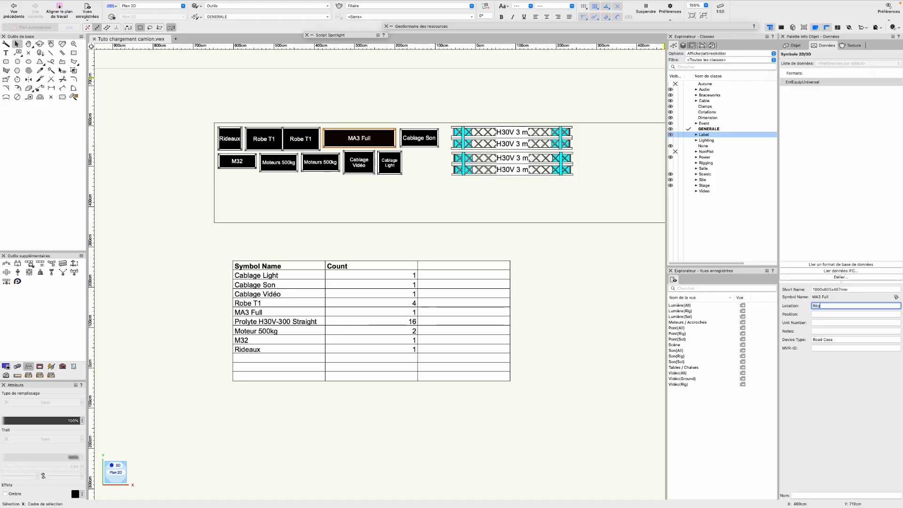
key("Return")
left_click(818, 322)
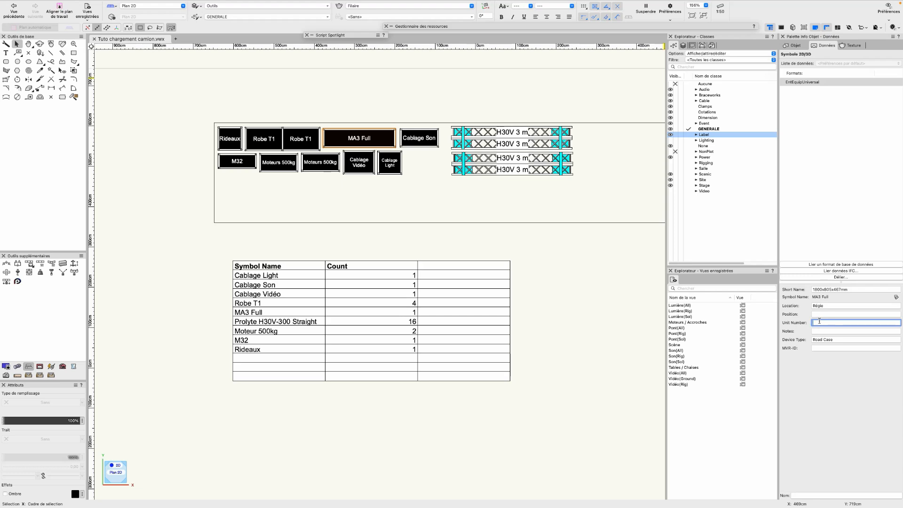
left_click(393, 197)
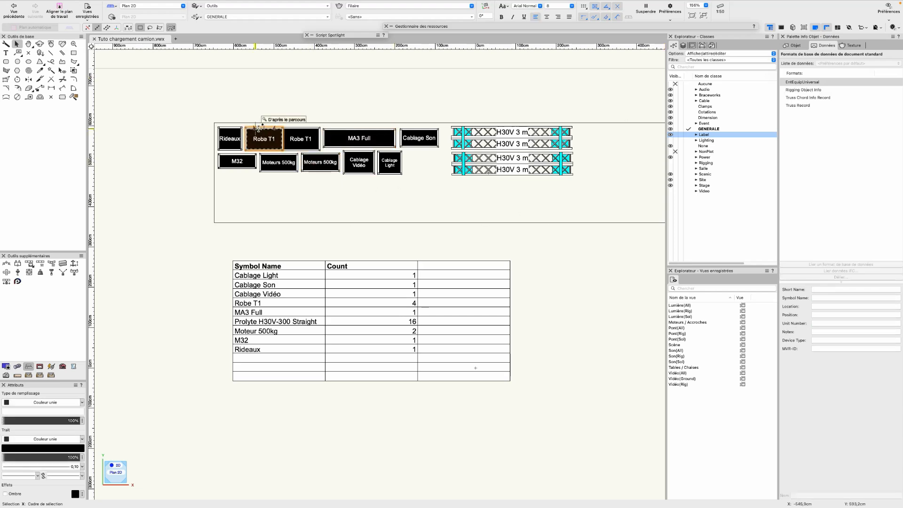
Select the Rideaux case together with all the Robe T1 cases and set their Location to Plateau.
scroll(255, 132, "up", 2)
scroll(255, 132, "down", 1)
left_click(226, 139)
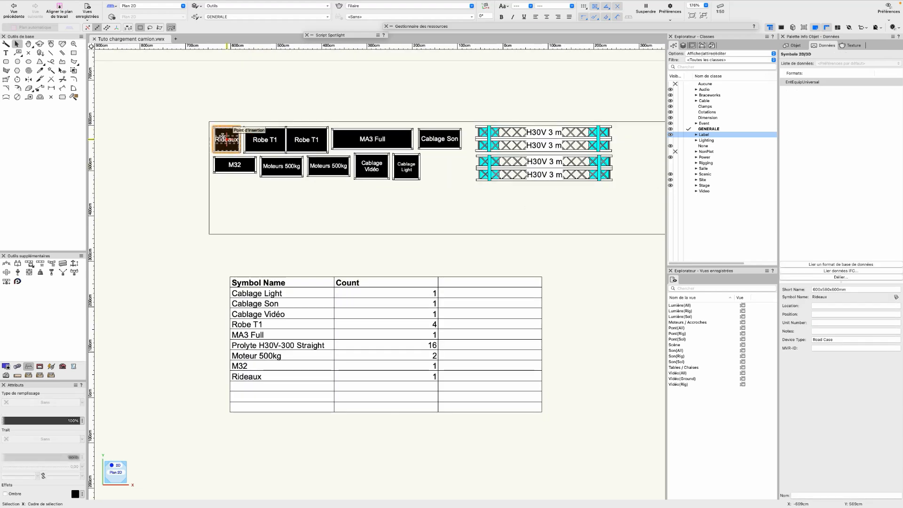
left_click_drag(191, 104, 335, 159)
left_click(823, 306)
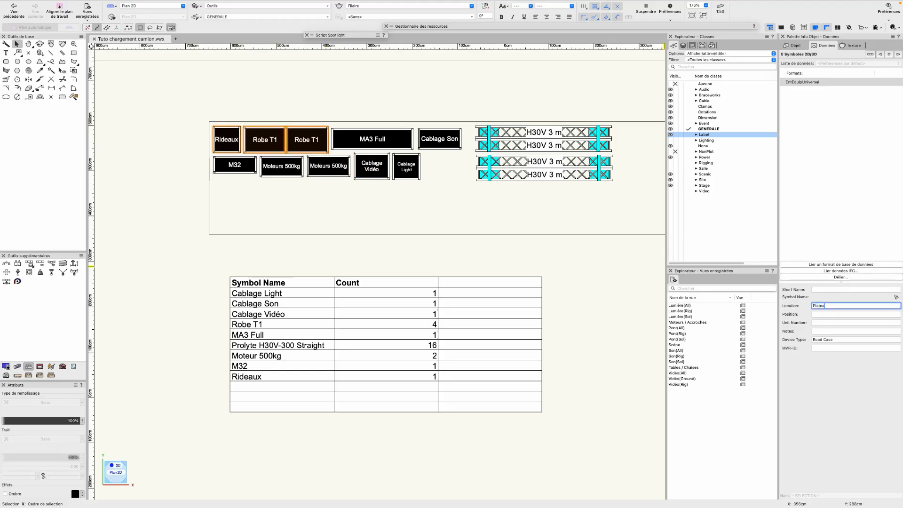
key("Return")
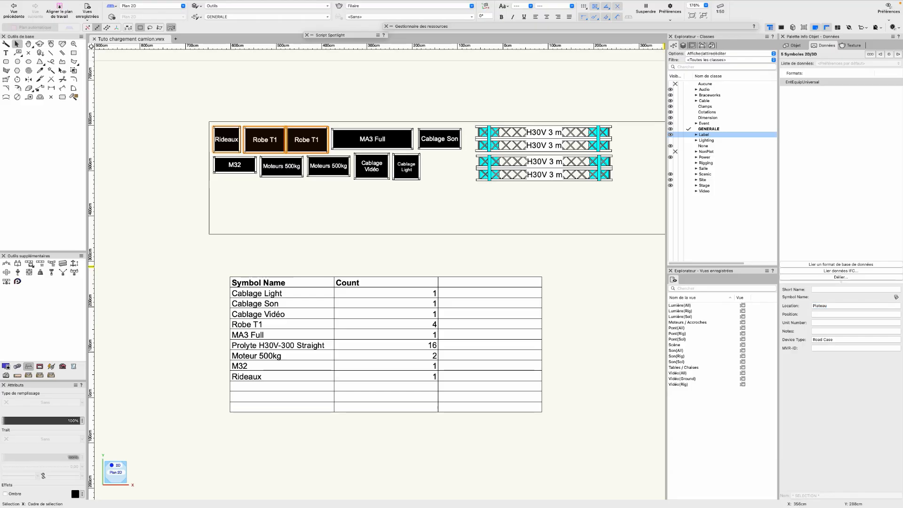
Set the Location of the Cablage Son, Cablage Light and Cablage Vidéo cases to Plateau.
left_click(438, 141)
left_click(407, 166, "shift")
left_click(371, 166, "shift")
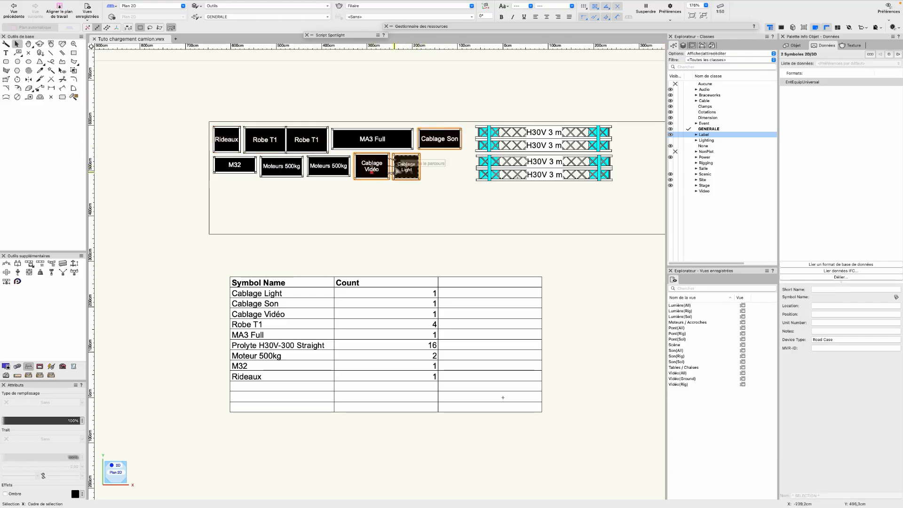
left_click(833, 306)
type("Plateau")
key("Return")
Set the Location of the M32 case to Régie.
left_click(235, 165)
left_click(825, 306)
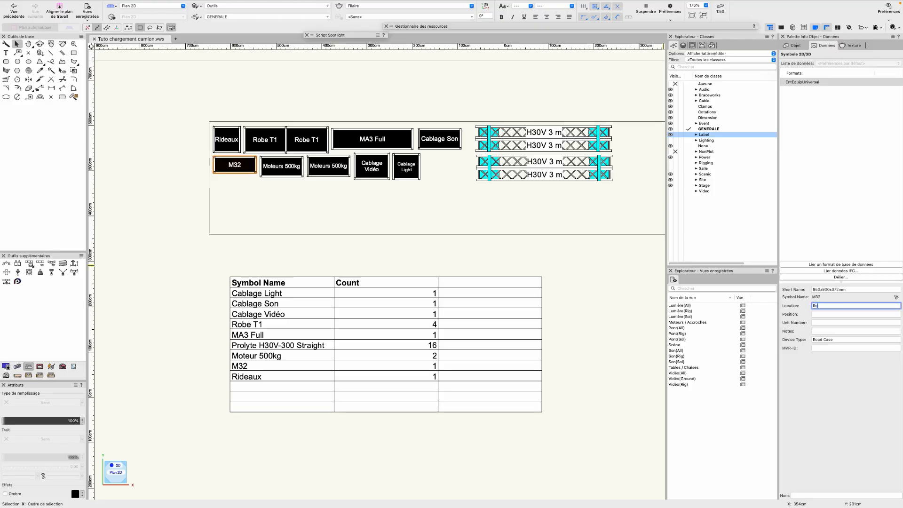
type("Rég")
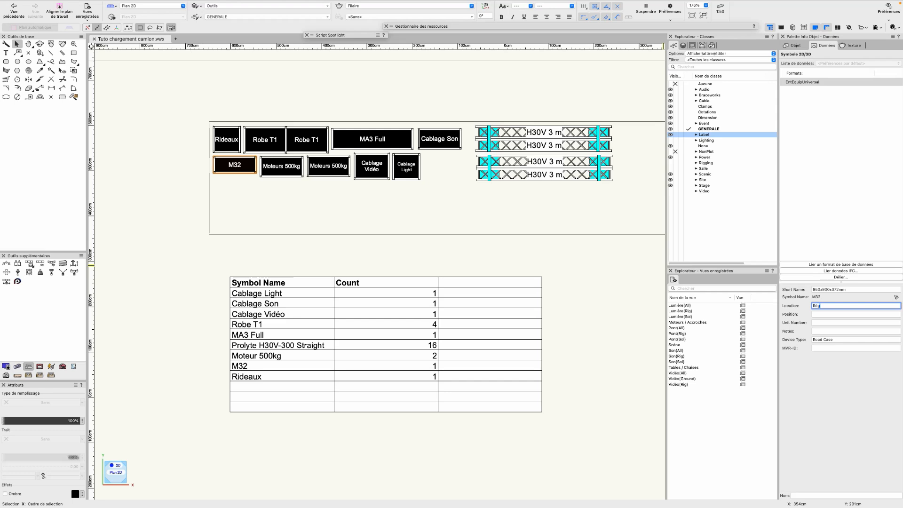
key("Return")
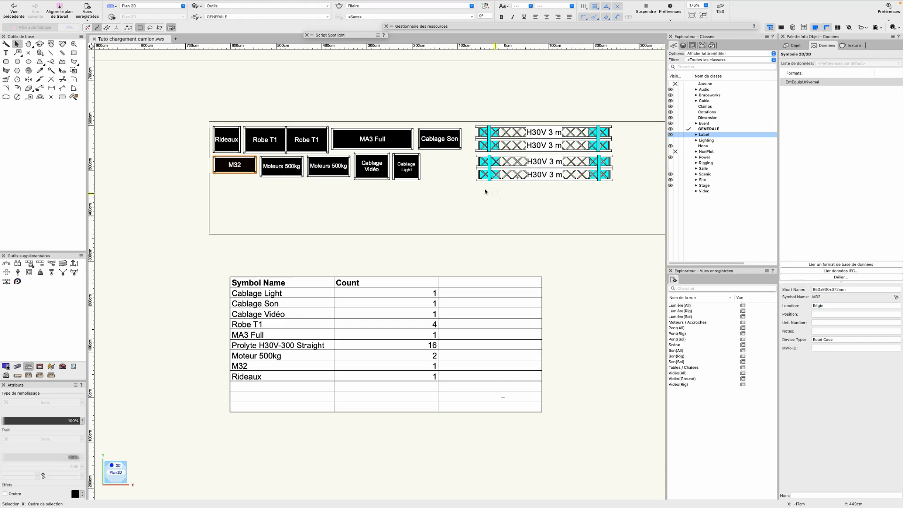
scroll(423, 200, "down", 1)
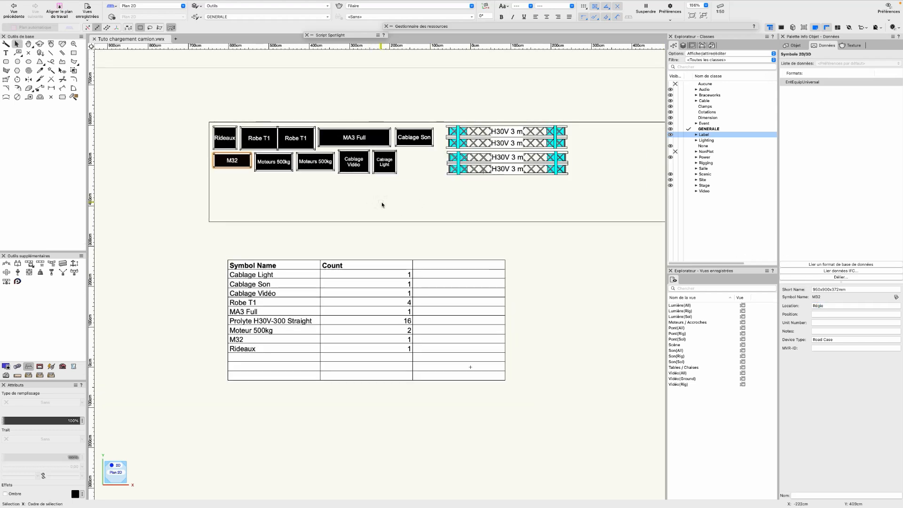
Select all the H30V 3 m trusses without the truck outline and set their Location to Milieu Salle.
left_click(518, 191)
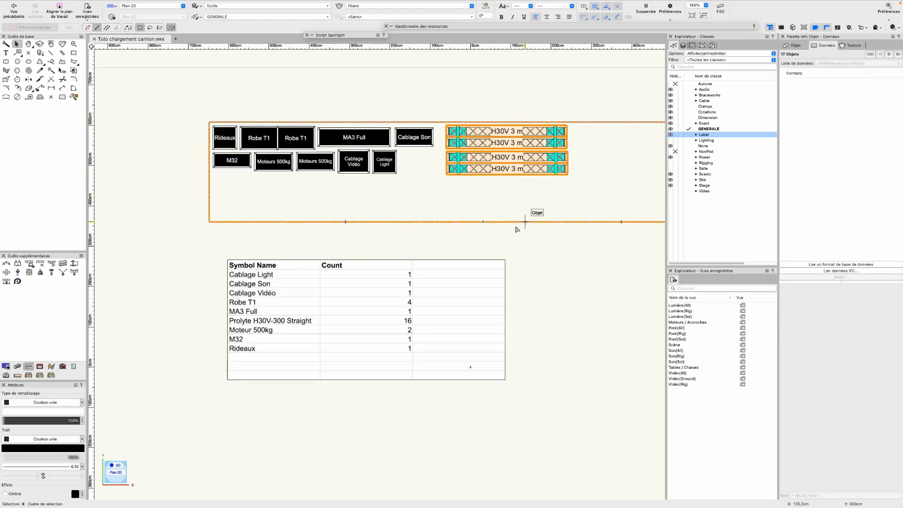
scroll(546, 258, "up", 2)
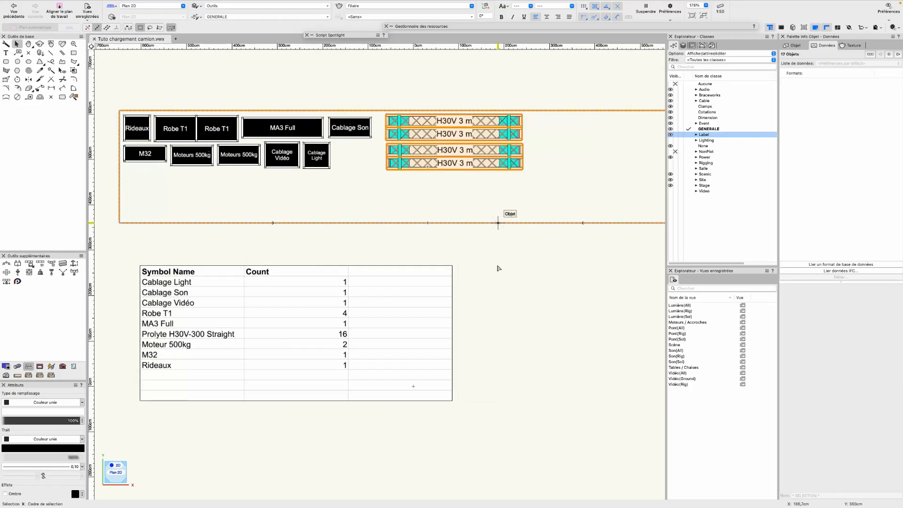
scroll(499, 268, "down", 3)
left_click_drag(466, 210, 486, 158)
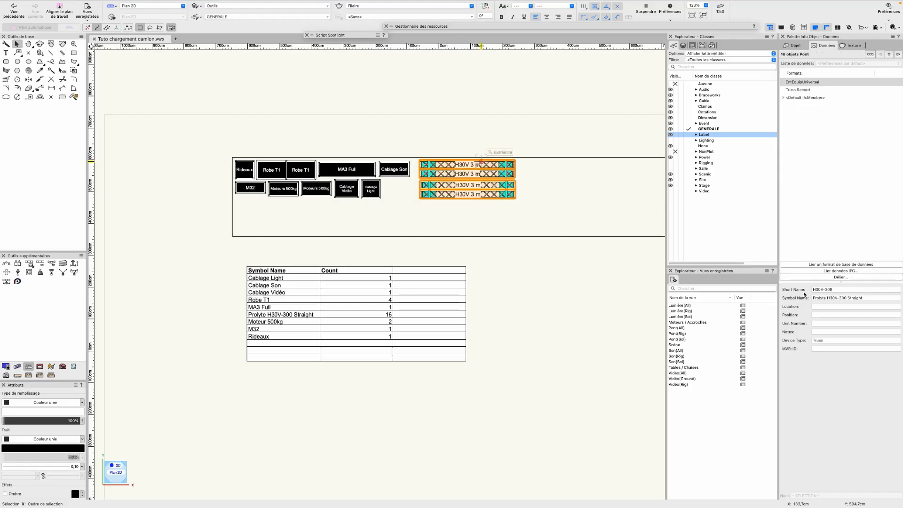
left_click(821, 306)
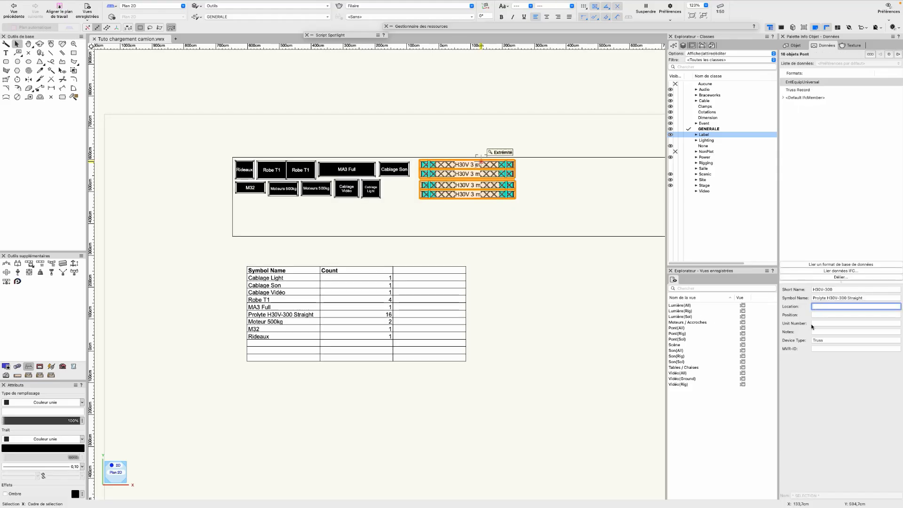
type("Salle")
type("Milieu")
key("Return")
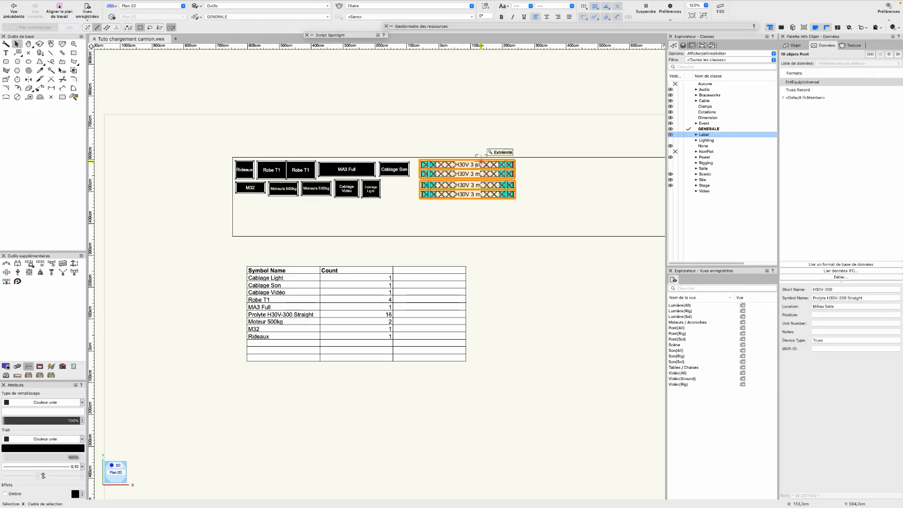
Select both Moteurs 500kg cases and set their Location to Milieu Salle.
left_click(285, 189)
left_click(318, 191, "shift")
left_click(823, 305)
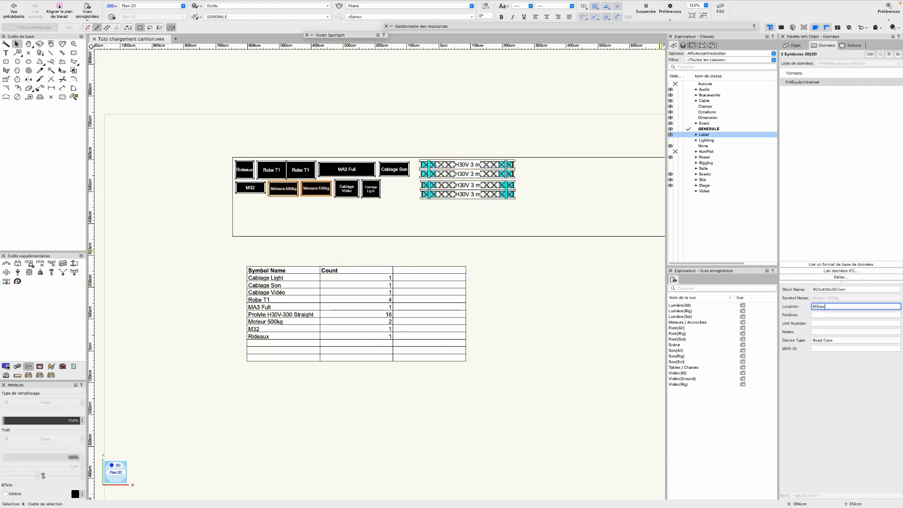
type("Milieu Salle")
key("Return")
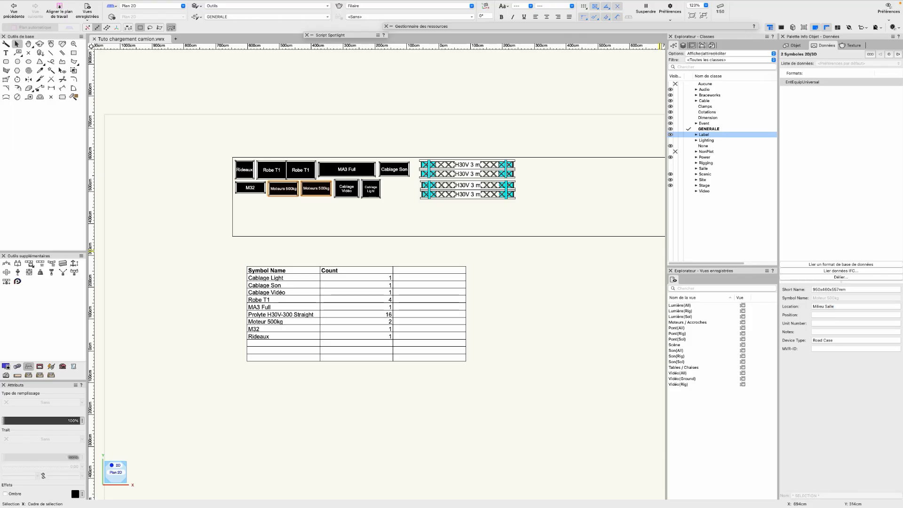
left_click(492, 195)
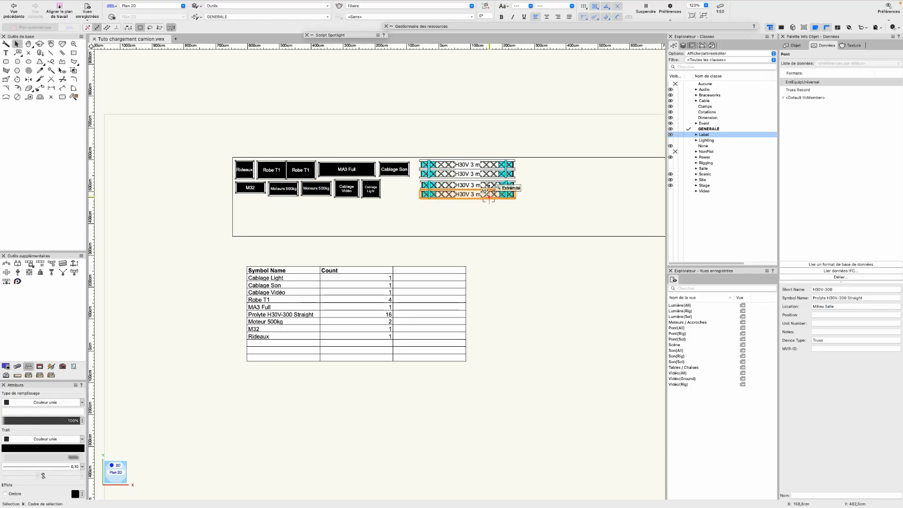
Open the Camion 1 loading worksheet, enter the header "Emplacement déchargement" in cell C1 and widen column C to fit it.
scroll(329, 219, "right", 2)
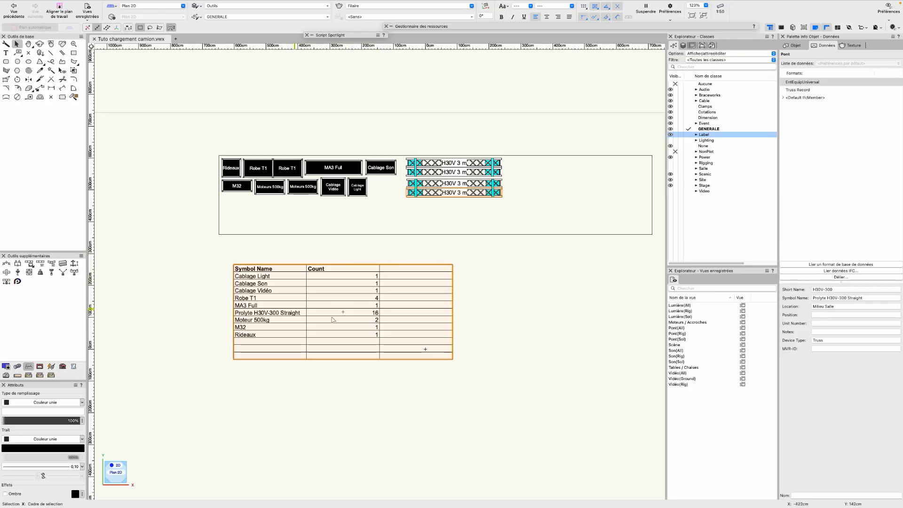
double_click(334, 294)
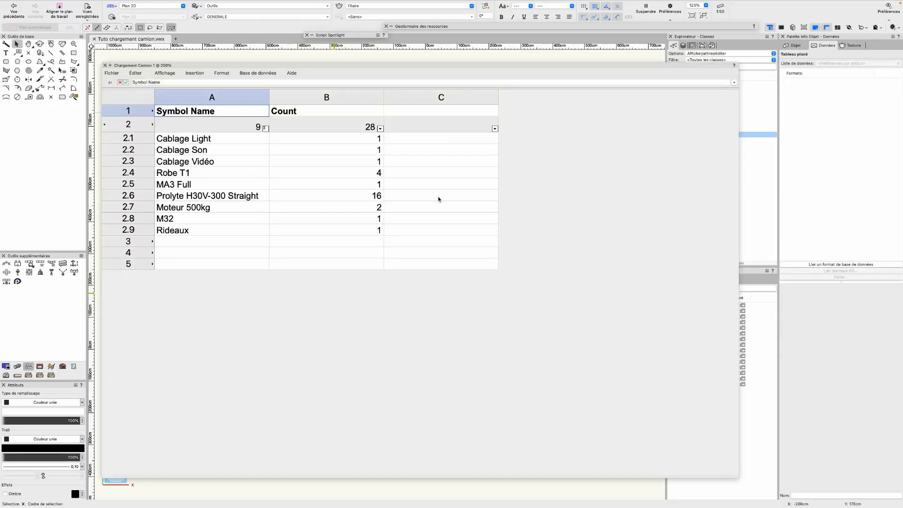
left_click(433, 112)
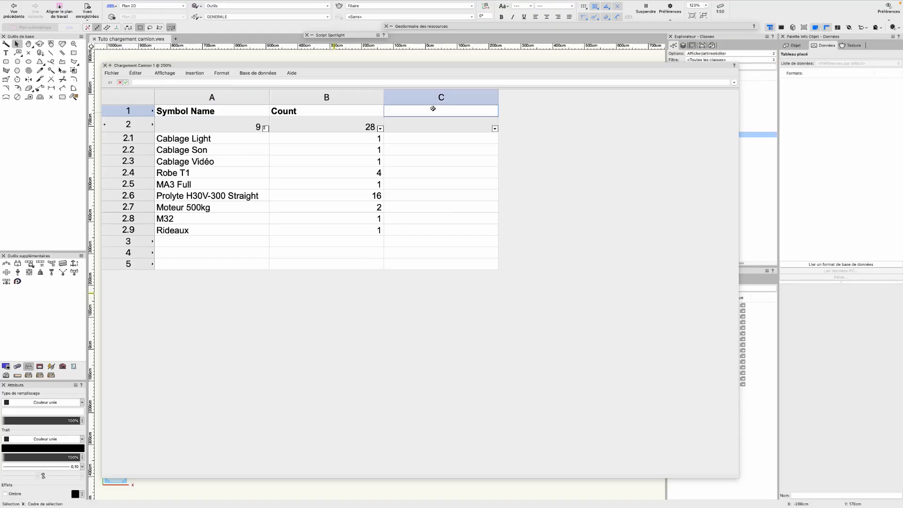
type("Emplacement déchargement")
key("Return")
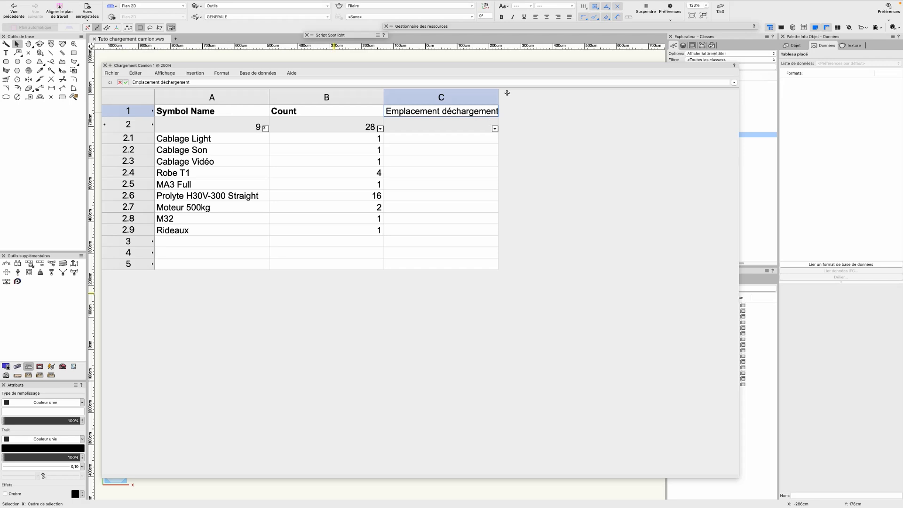
left_click_drag(500, 96, 509, 96)
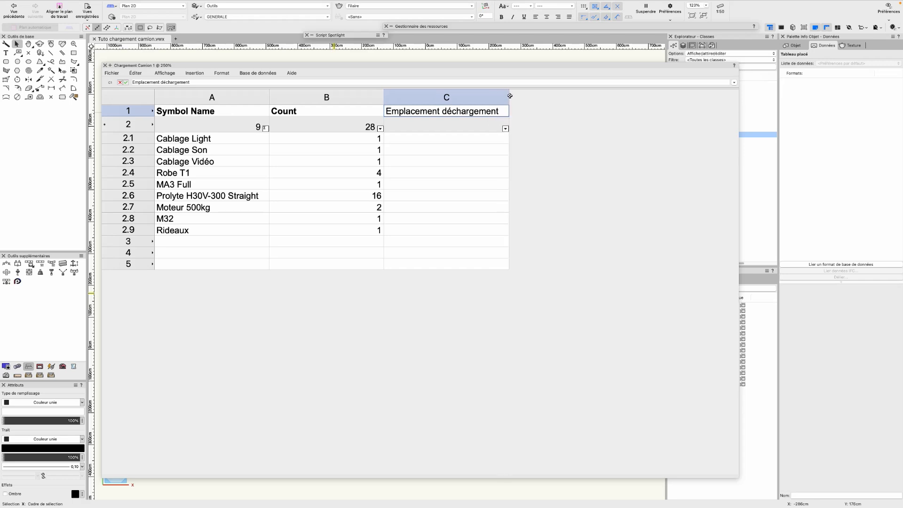
Fill database column C with the Location field of the EntEquipUniversal record format, and close the worksheet.
left_click(412, 125)
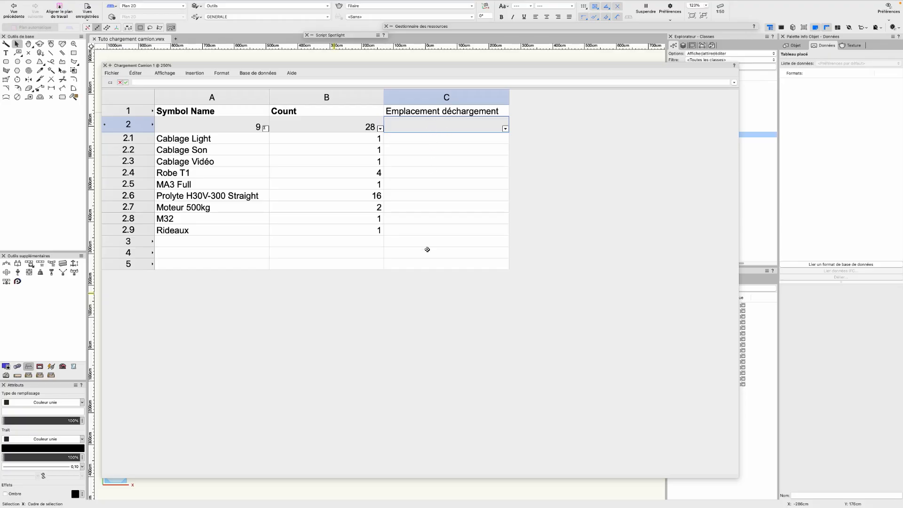
left_click(506, 129)
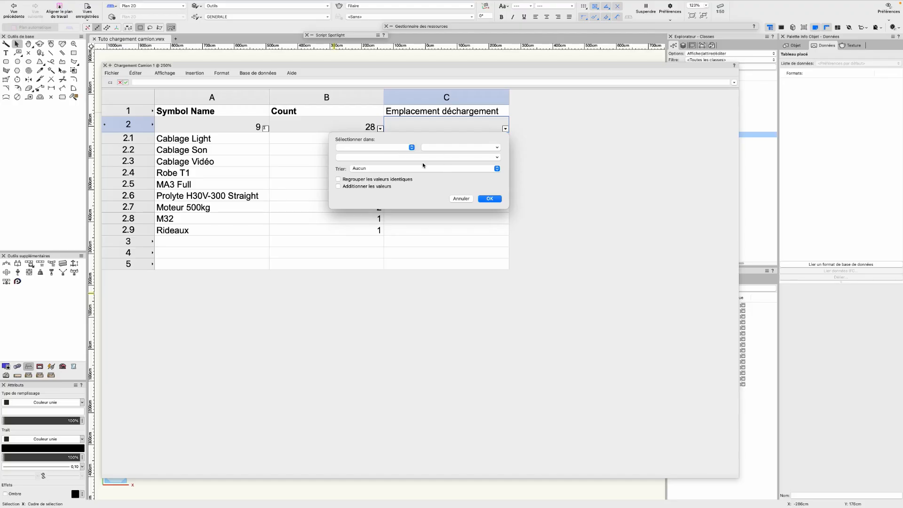
left_click(369, 148)
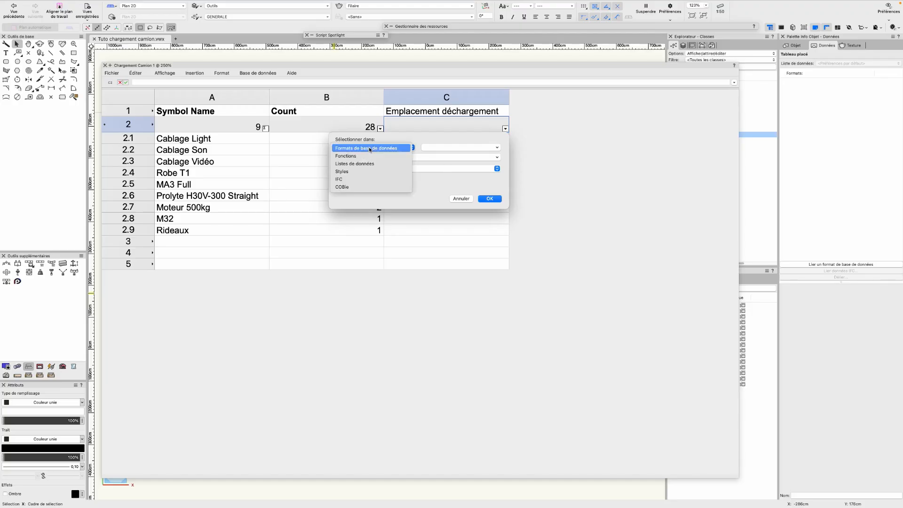
left_click(369, 147)
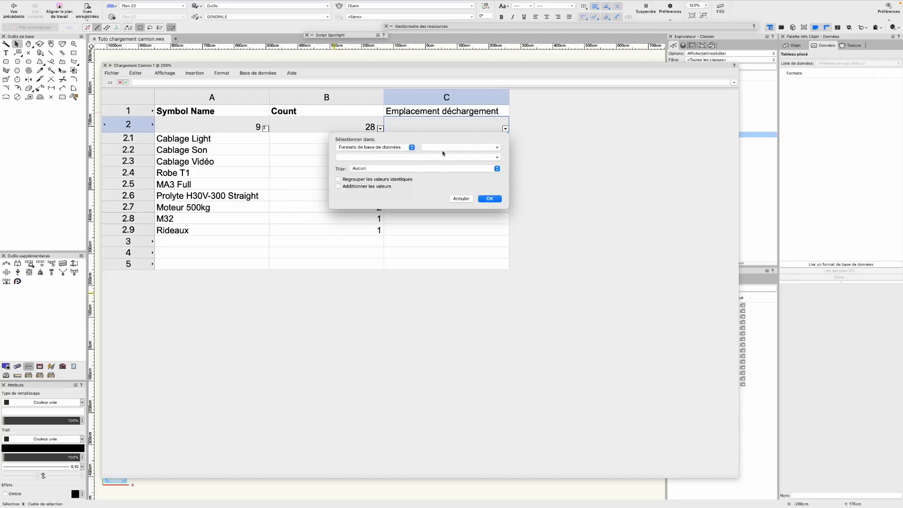
left_click(472, 148)
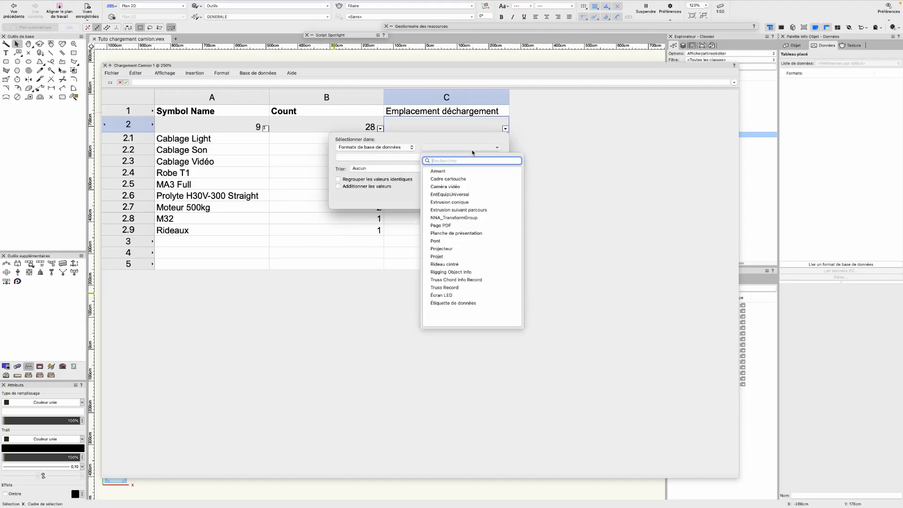
left_click(451, 195)
left_click(402, 157)
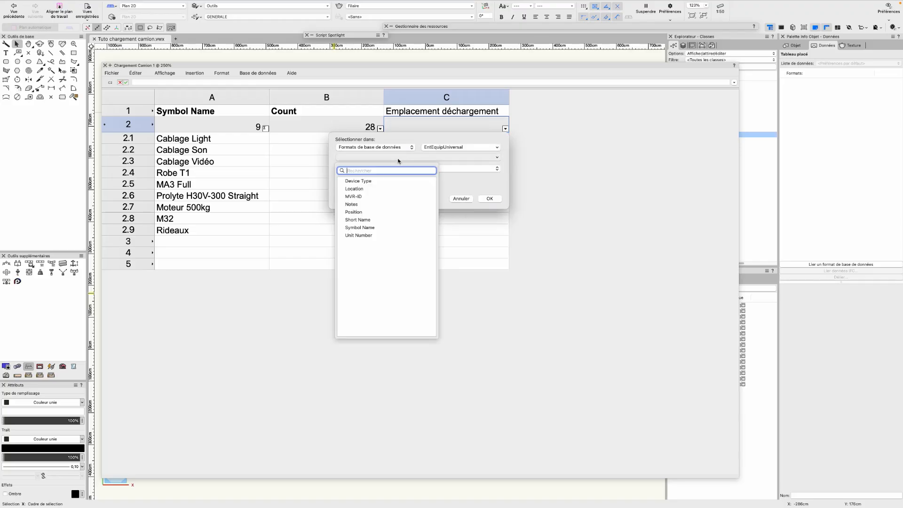
left_click(360, 189)
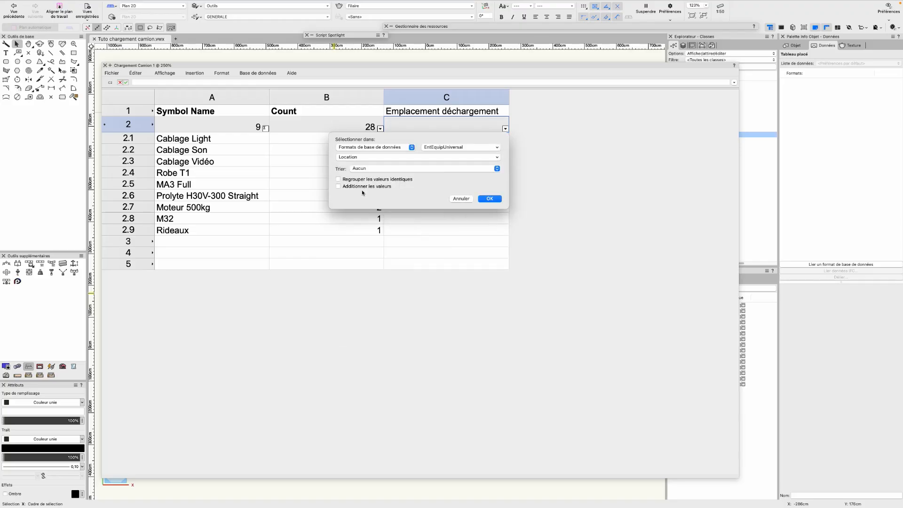
left_click(489, 198)
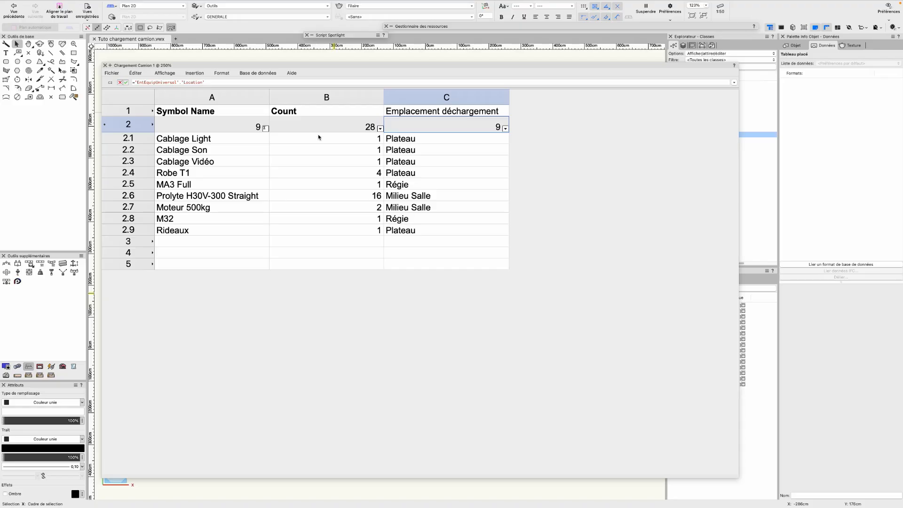
left_click(105, 65)
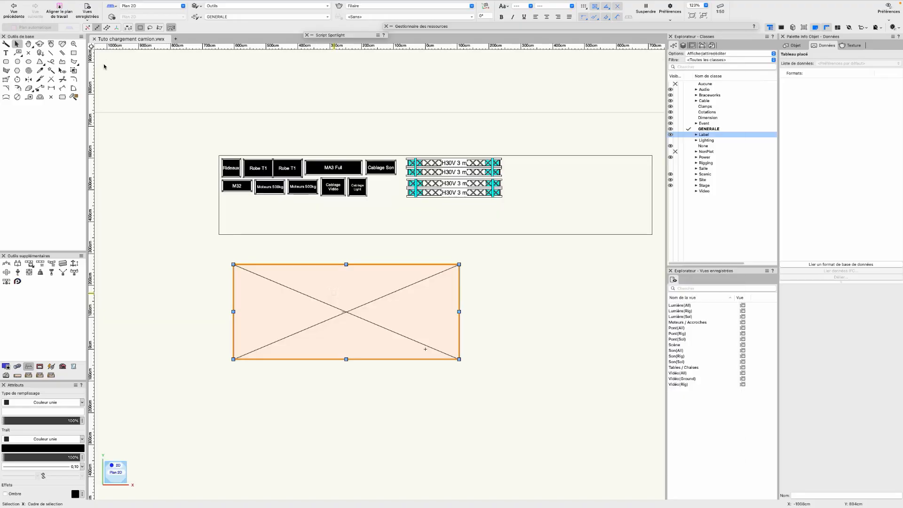
left_click(489, 322)
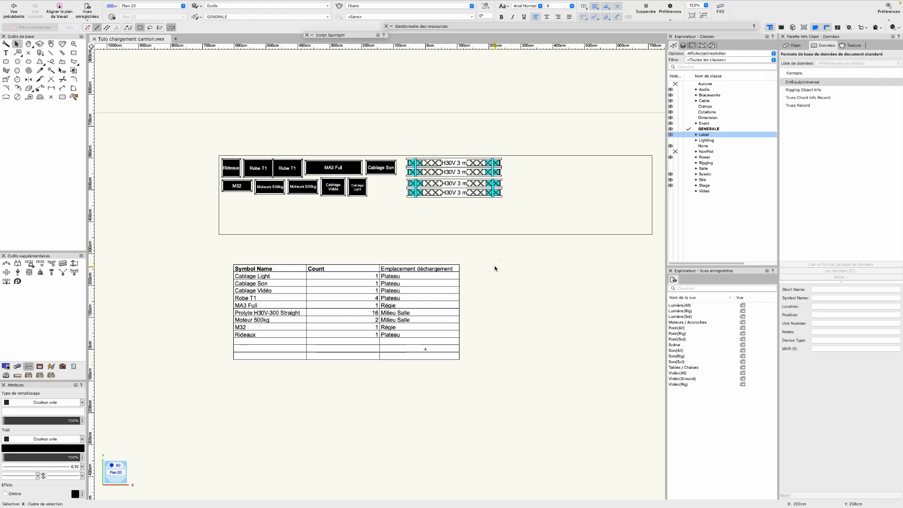
middle_click_drag(495, 266, 473, 250)
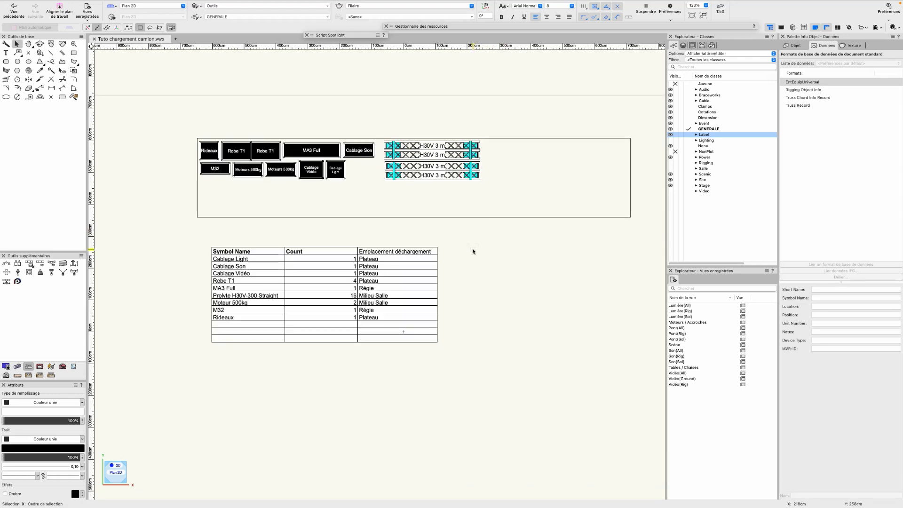